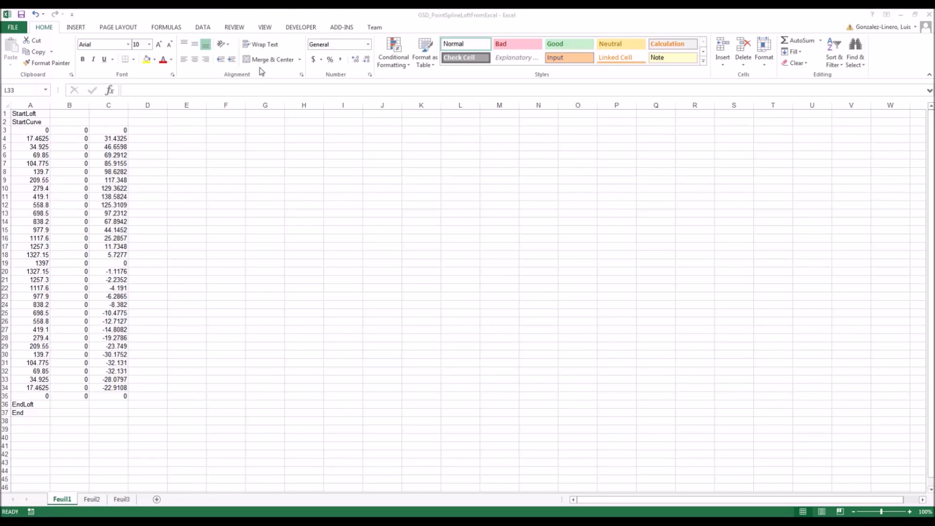
- Run the Feuil1.Main macro to generate the airfoil points and spline from the coordinate table
click(298, 28)
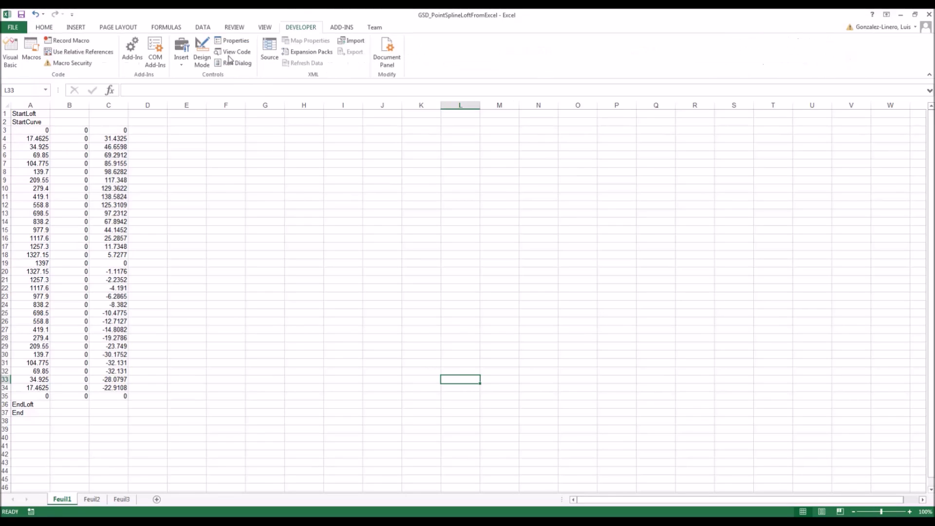
click(31, 58)
click(258, 181)
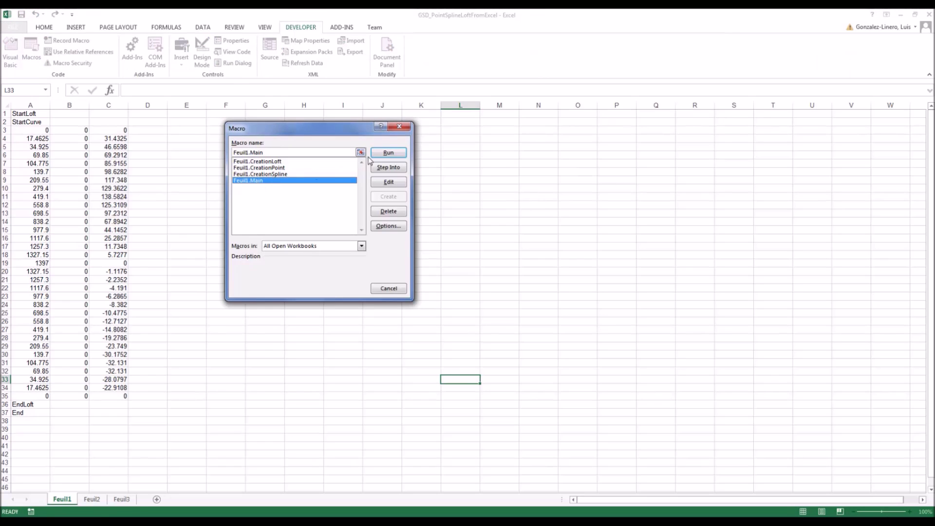
click(388, 153)
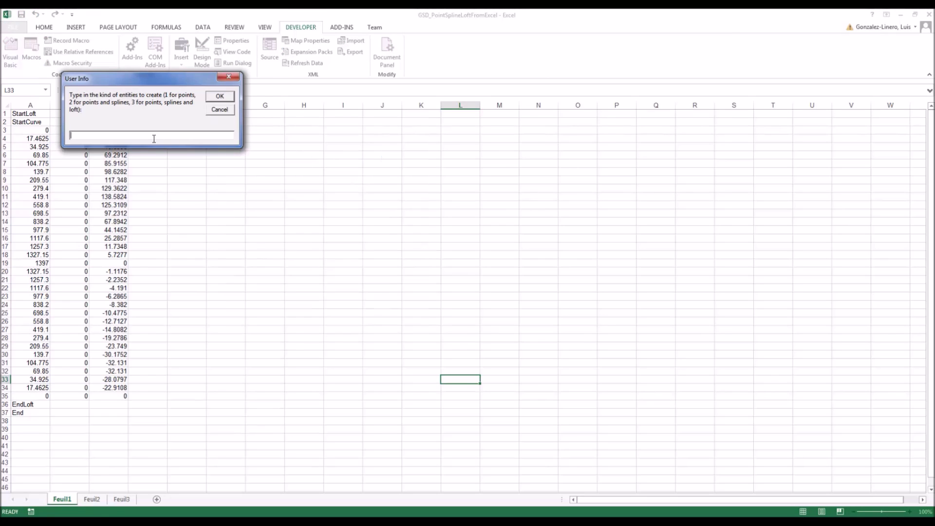
key(Return)
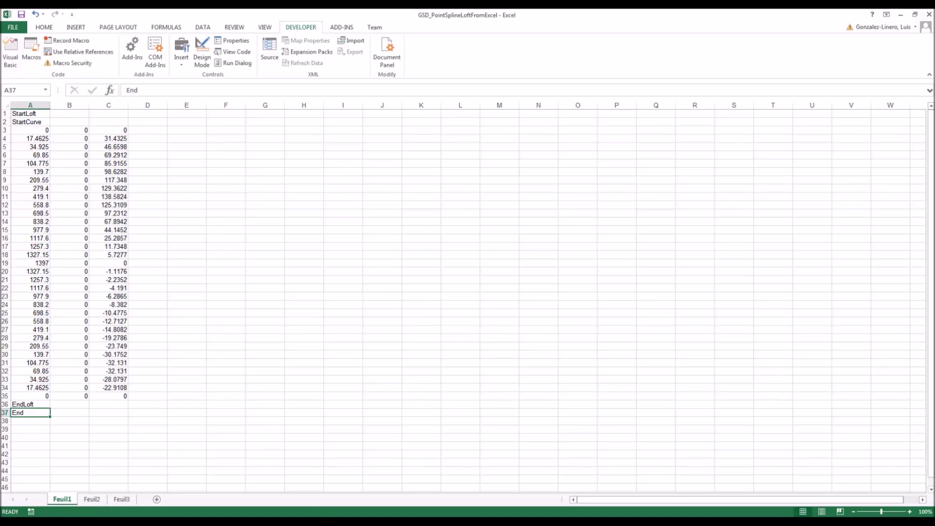
- Switch to the Product1 window in CATIA and move the wing drawing vertically below the imported airfoil
key(alt+Tab)
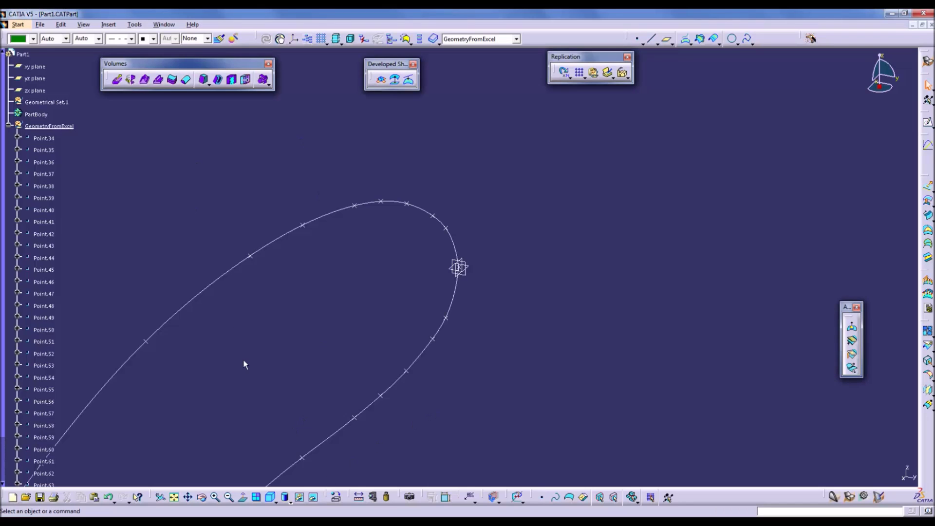
click(172, 26)
click(177, 86)
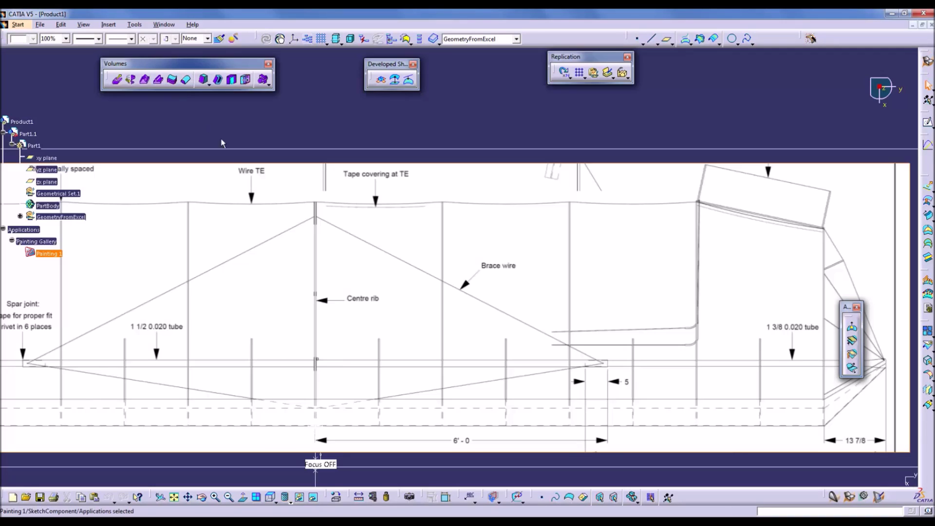
click(272, 499)
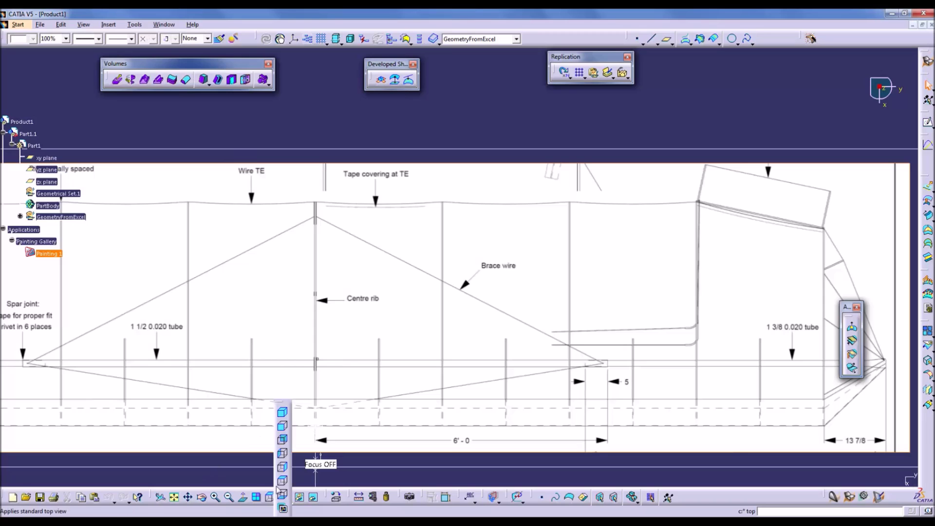
click(283, 412)
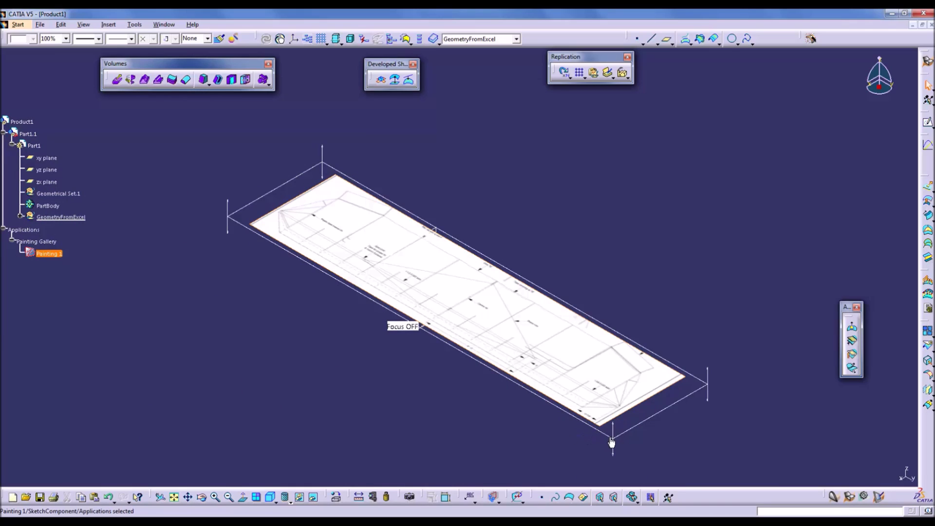
drag(612, 441, 612, 522)
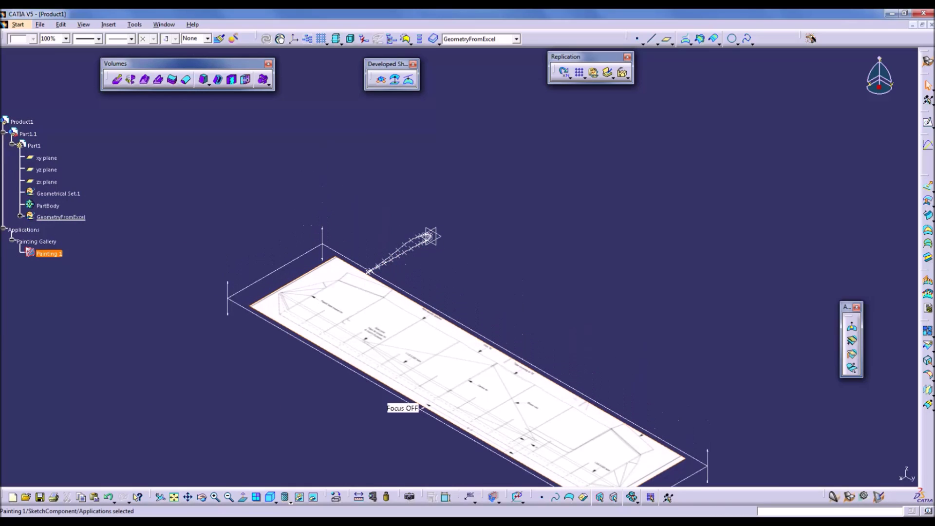
- Define Geometrical Set.1 as the in-work object
click(76, 193)
right_click(76, 193)
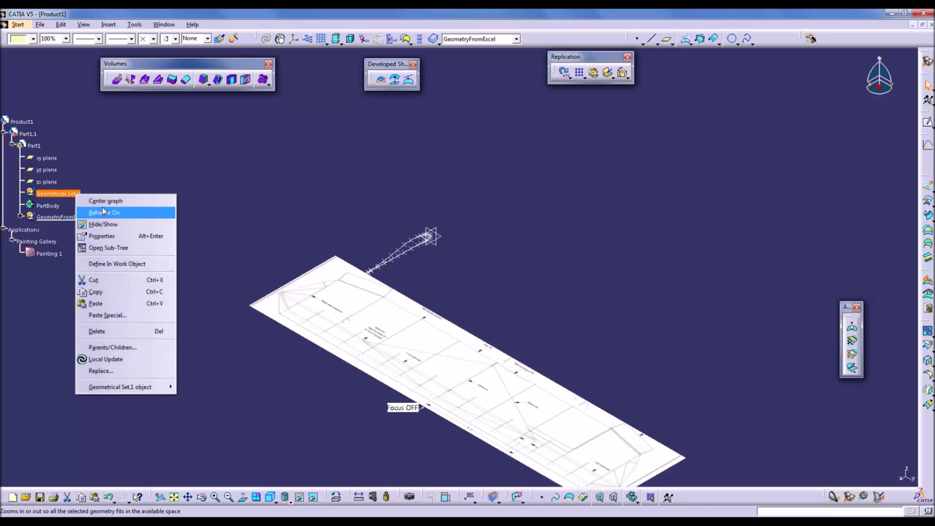
click(121, 263)
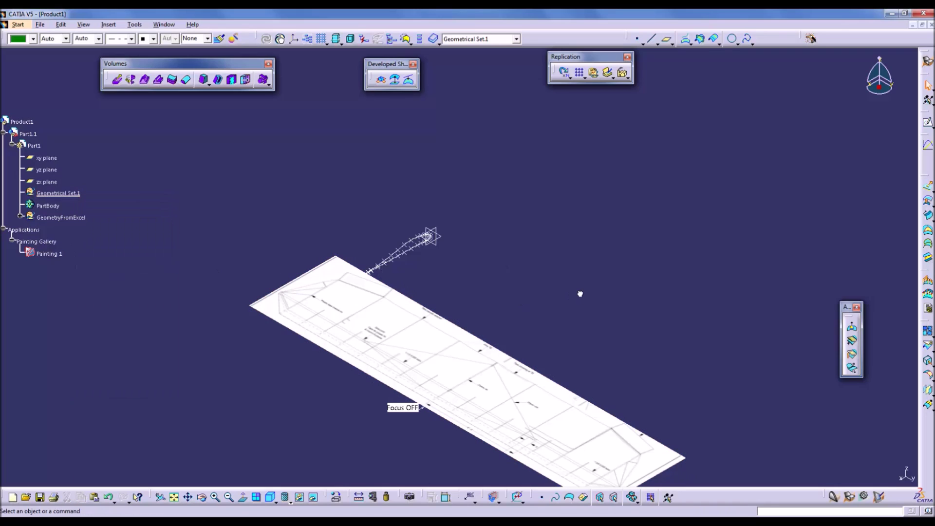
- Mirror the imported airfoil spline about the YZ plane using Symmetry
click(928, 390)
click(407, 251)
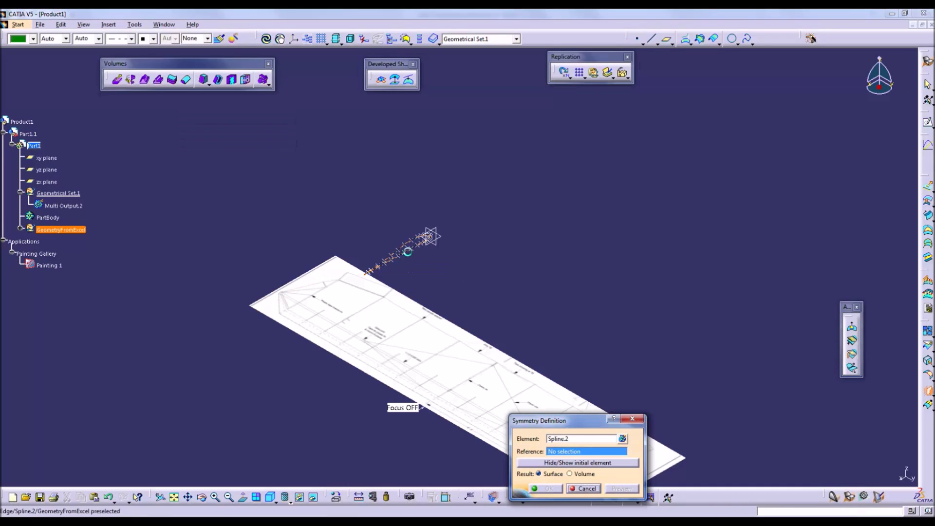
right_click(559, 455)
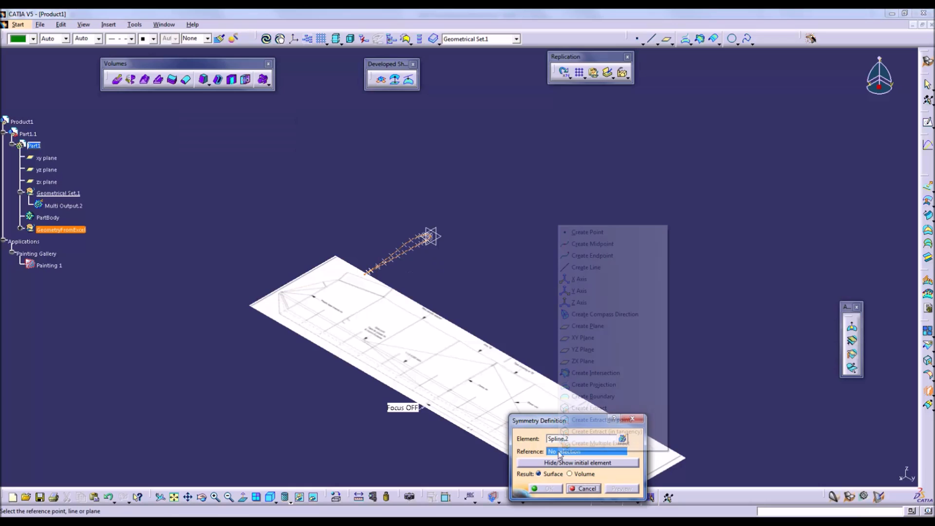
click(595, 349)
click(545, 489)
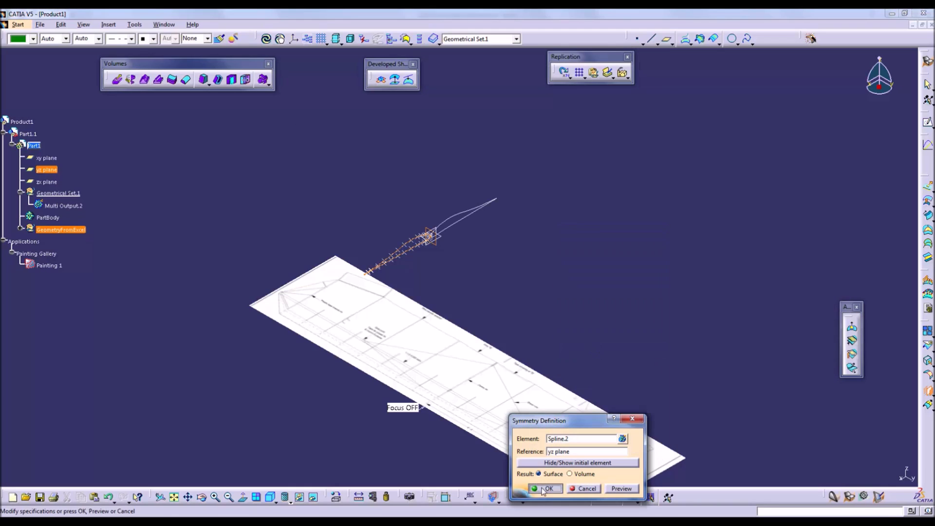
- Hide the GeometryFromExcel set and colour the mirrored airfoil curve red
right_click(74, 230)
click(104, 260)
click(463, 217)
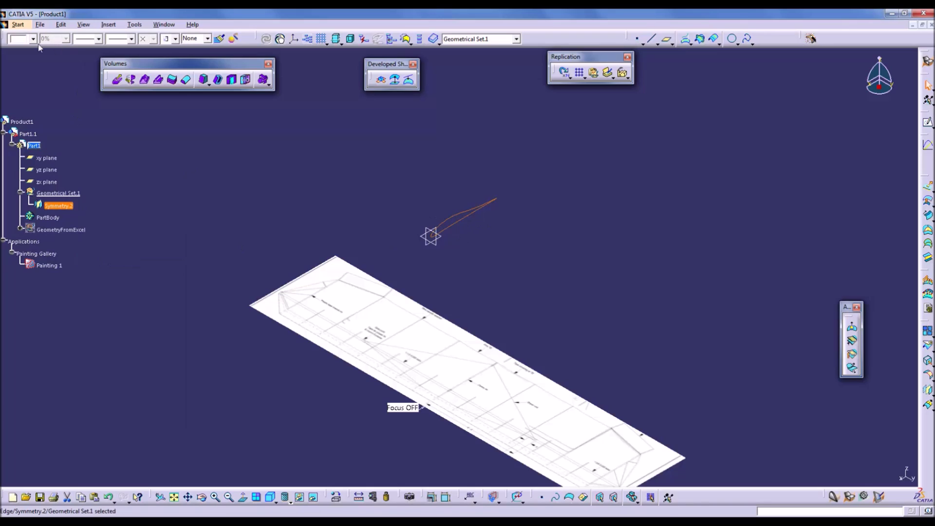
click(33, 38)
click(25, 135)
click(394, 312)
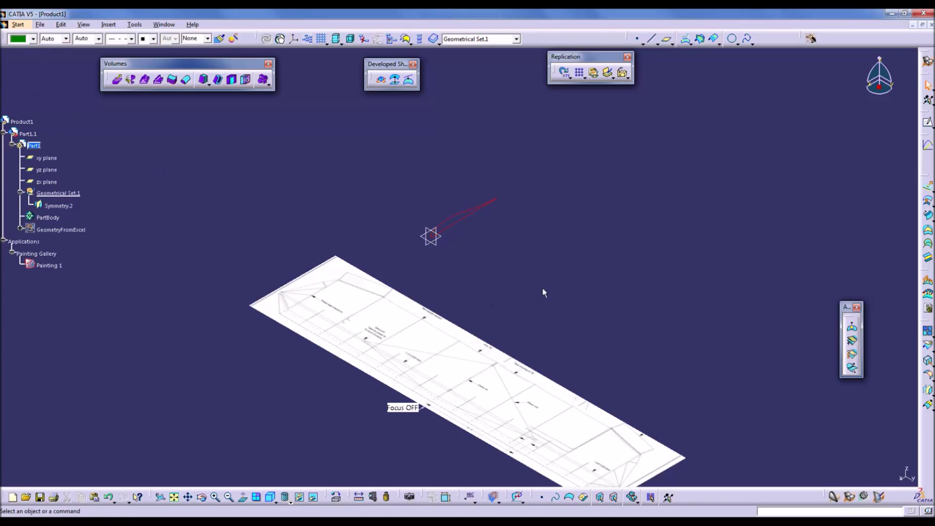
- Create a plane offset 31.535 in from the ZX plane, aligned with the first rib beside the centre rib
click(273, 499)
click(285, 482)
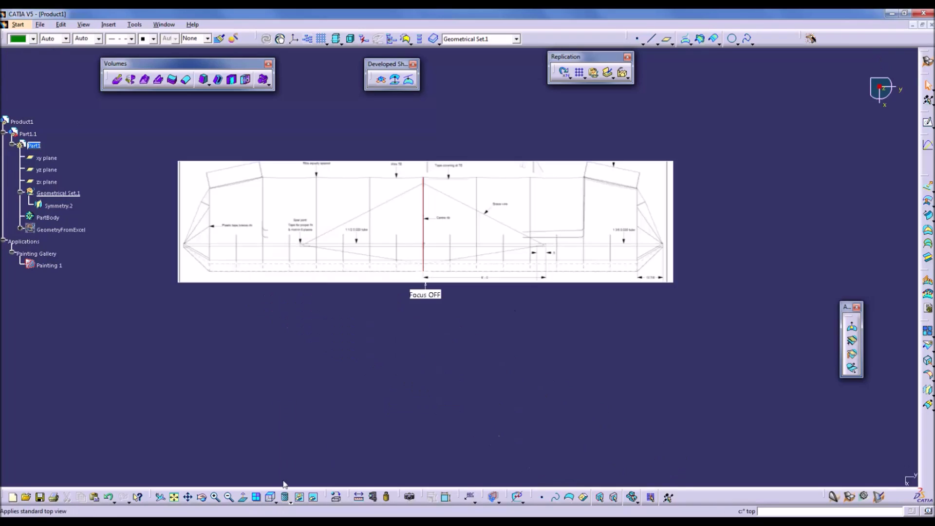
ctrl+middle_drag(453, 349, 461, 310)
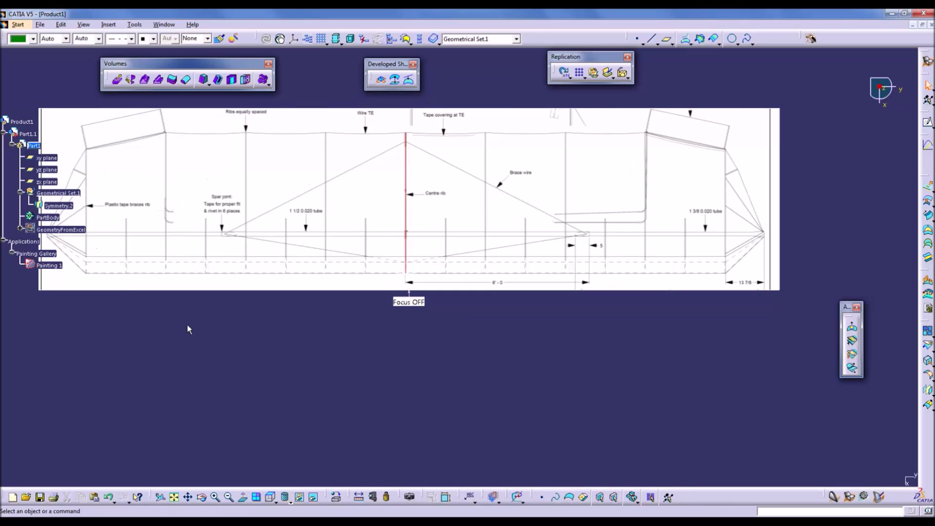
click(666, 39)
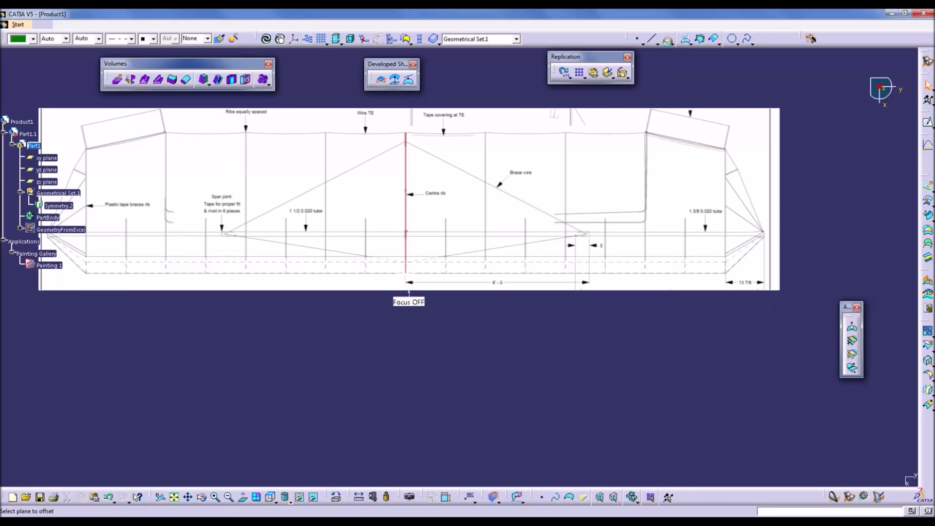
right_click(68, 440)
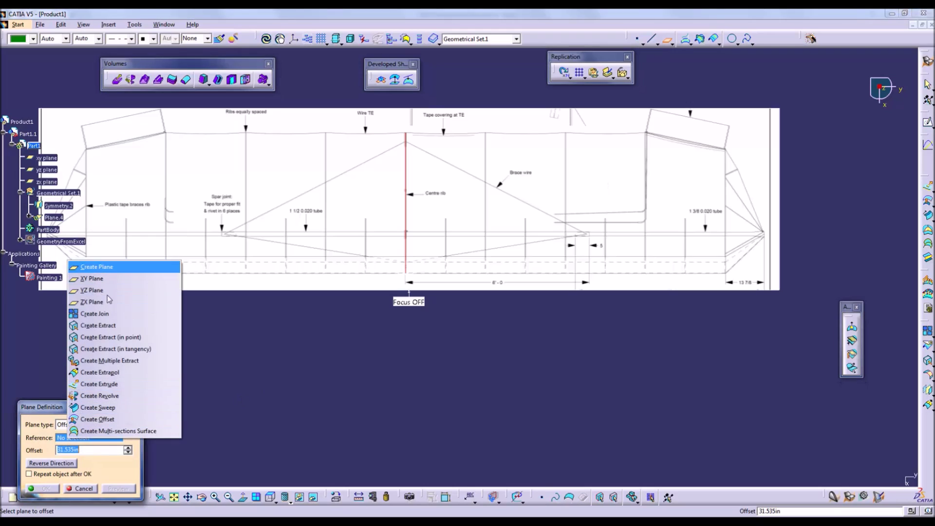
click(111, 303)
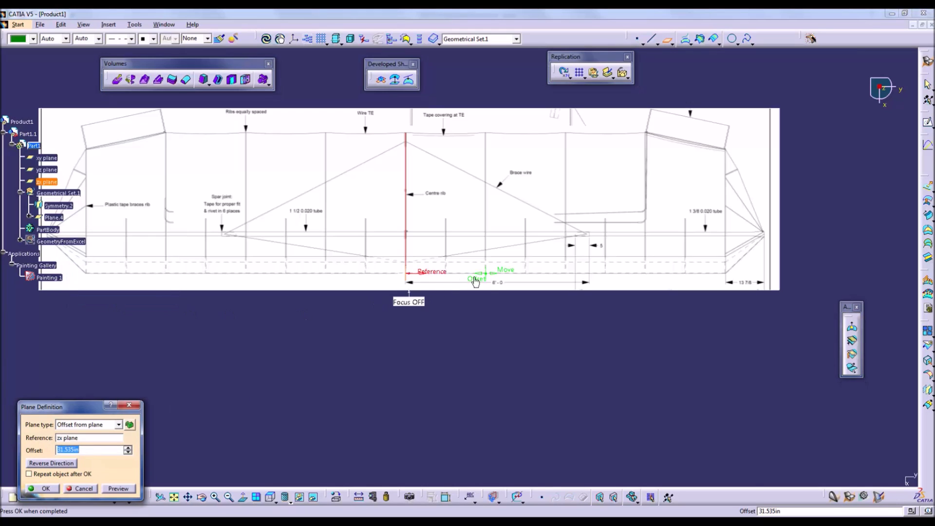
drag(505, 272, 505, 333)
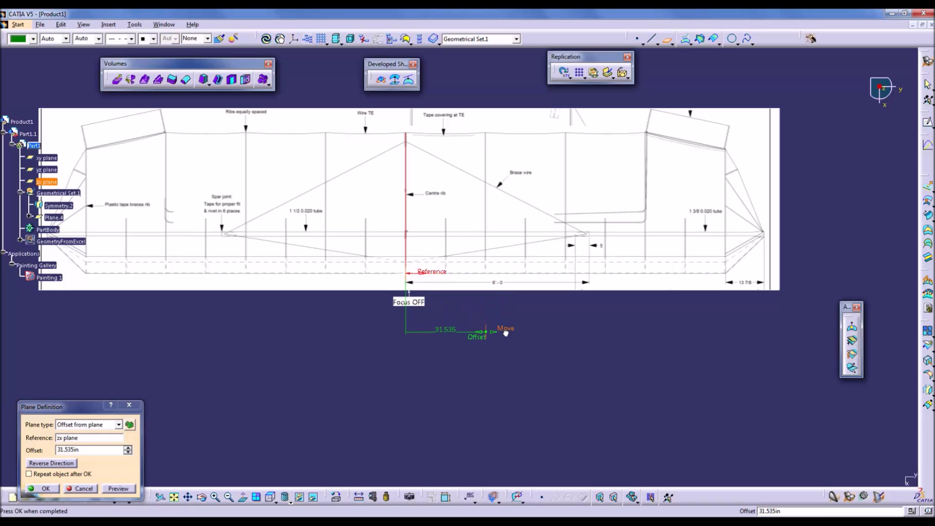
click(51, 493)
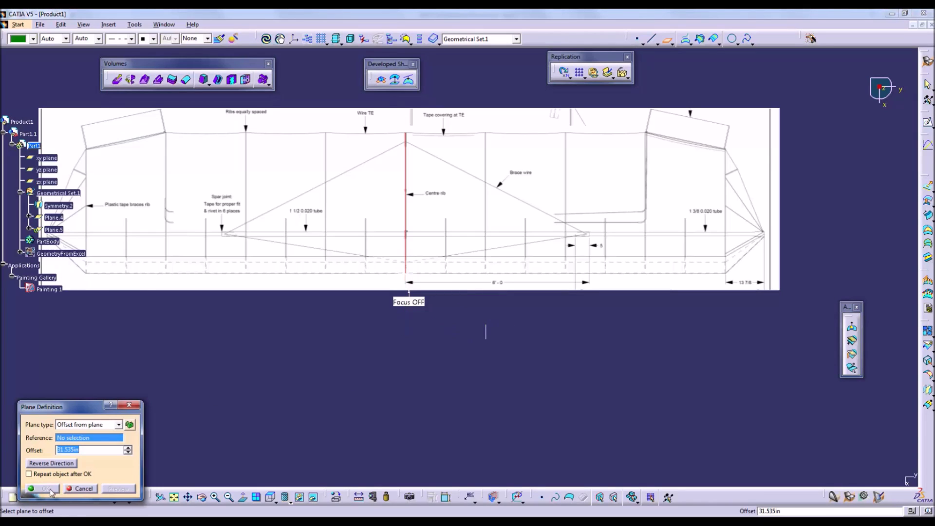
- Create a second plane offset about 125.551 in from the ZX plane, at the outermost rib of the wing drawing
right_click(89, 438)
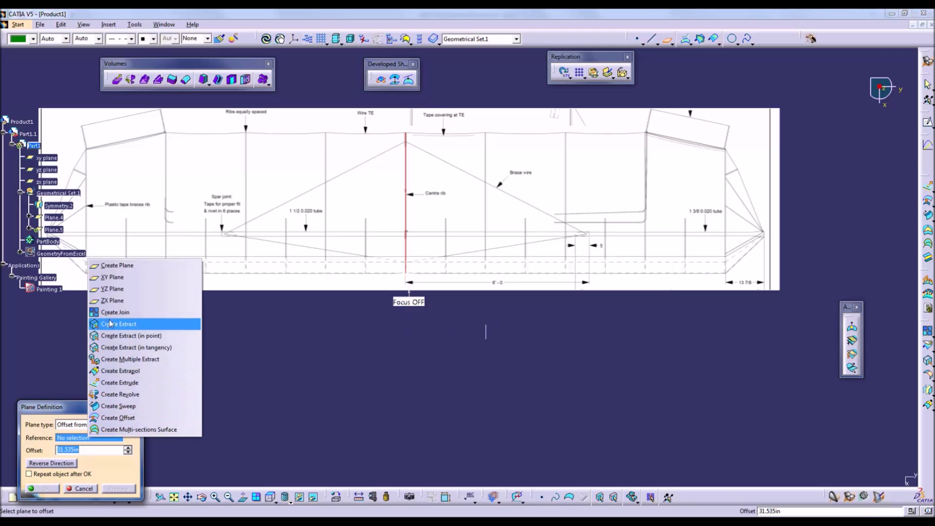
click(113, 302)
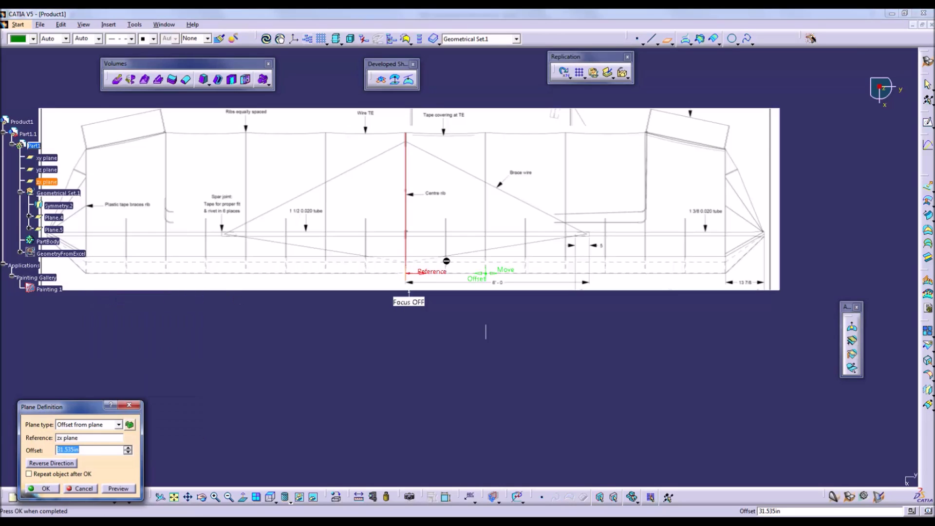
mouse_move(494, 279)
mouse_down()
mouse_move(733, 280)
mouse_move(720, 282)
mouse_move(729, 282)
mouse_move(748, 331)
mouse_up()
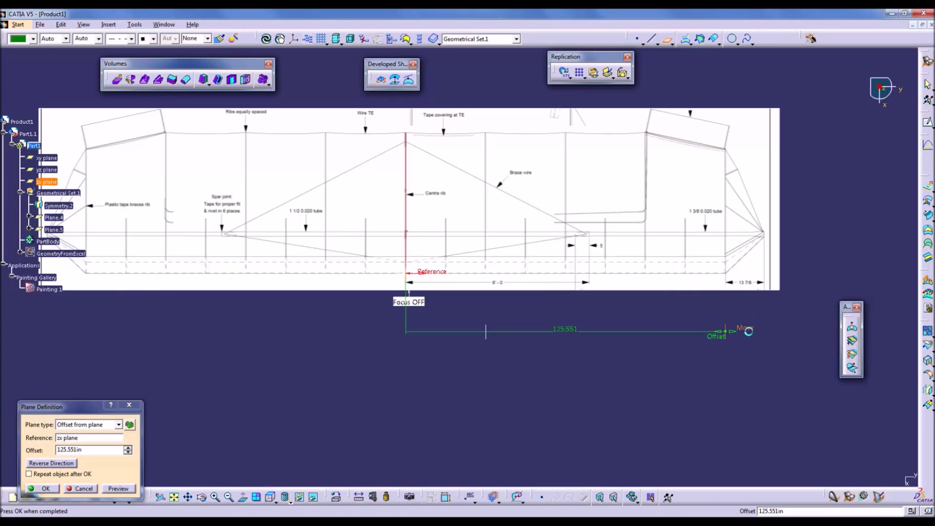
click(46, 489)
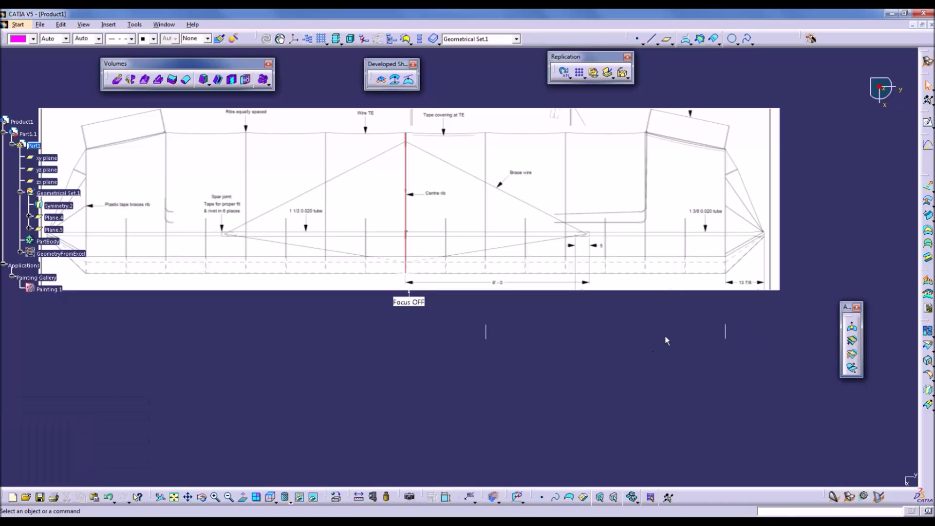
- Colour the outer offset plane magenta and the inner offset plane dark green
click(724, 338)
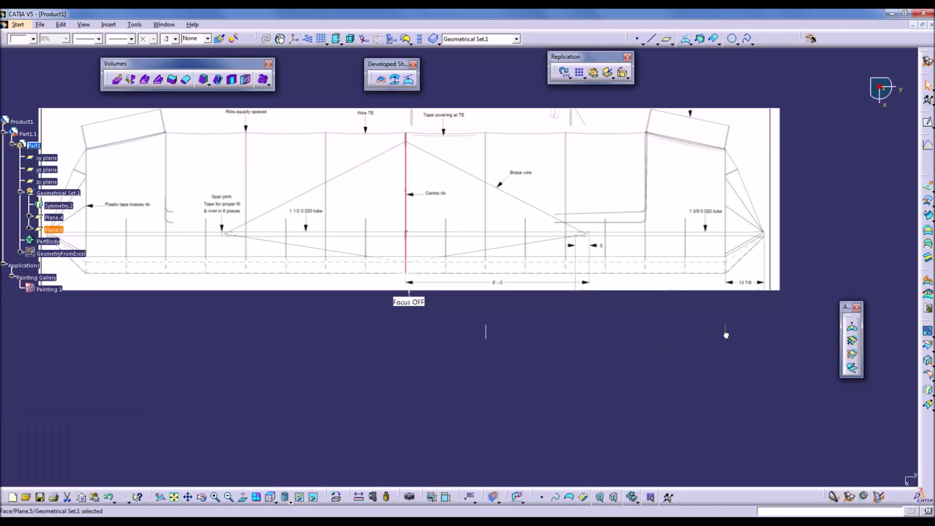
click(33, 39)
click(22, 100)
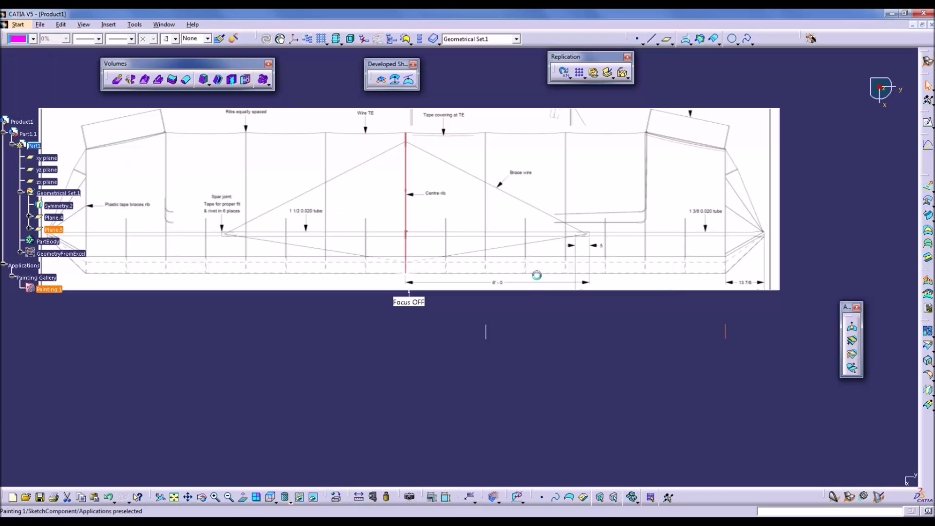
click(487, 330)
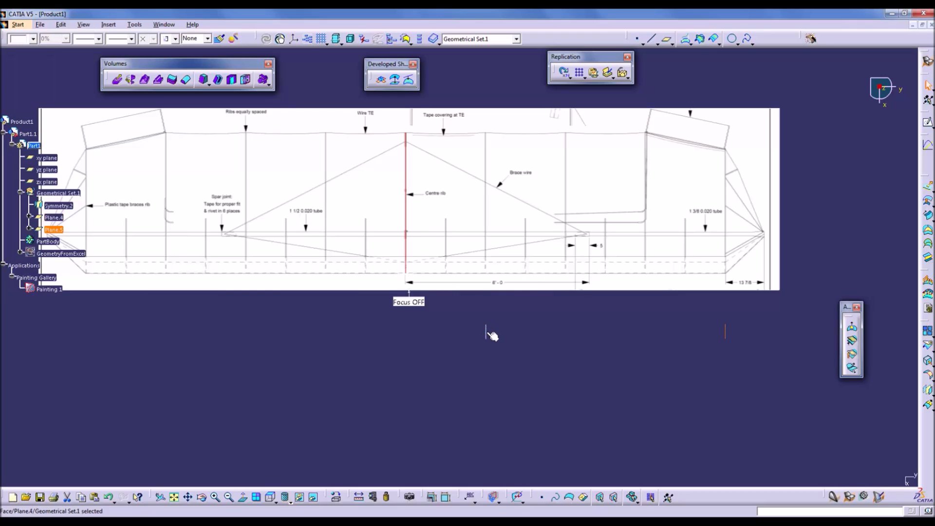
click(33, 40)
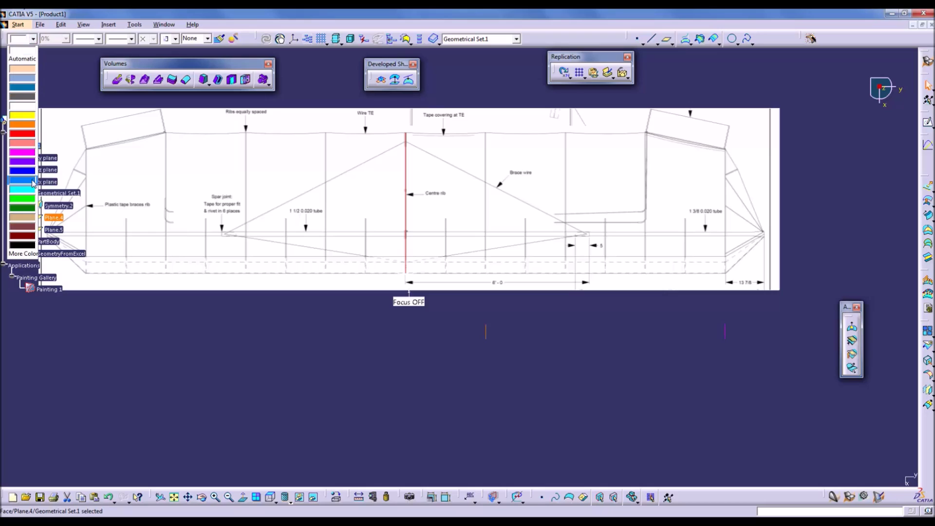
click(31, 208)
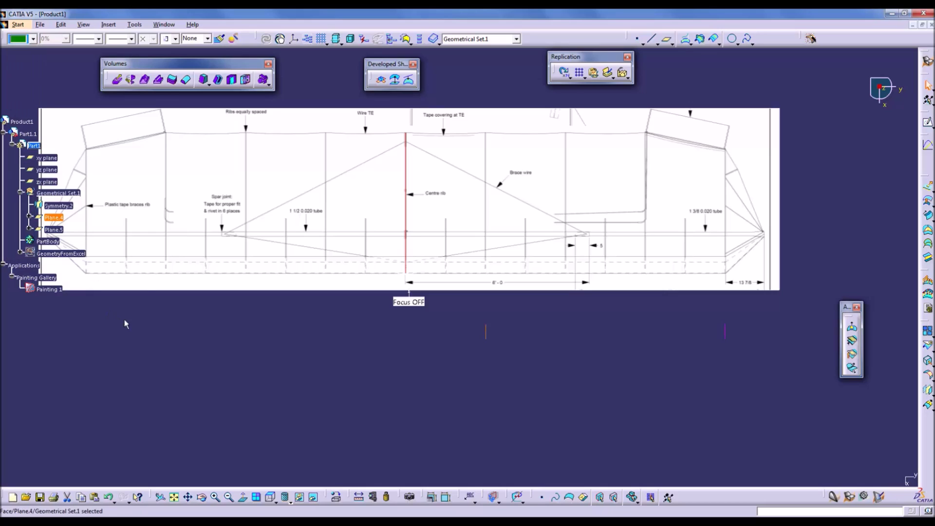
- Sketch on the inner dark green plane and project the red mirrored airfoil curve onto it
click(275, 499)
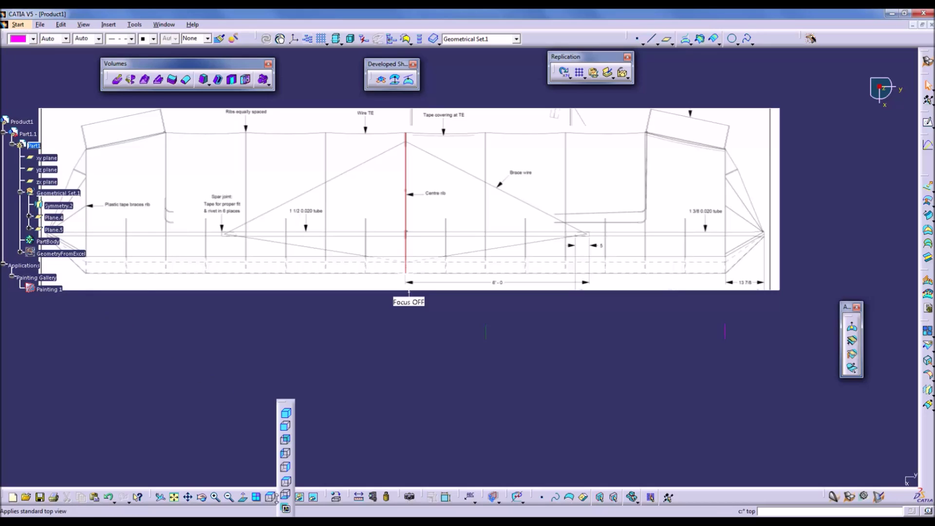
click(286, 413)
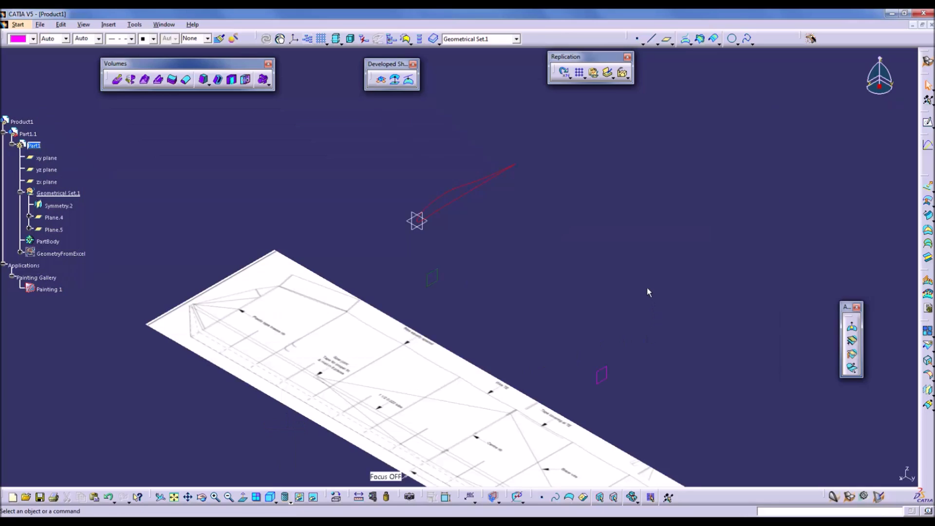
click(928, 126)
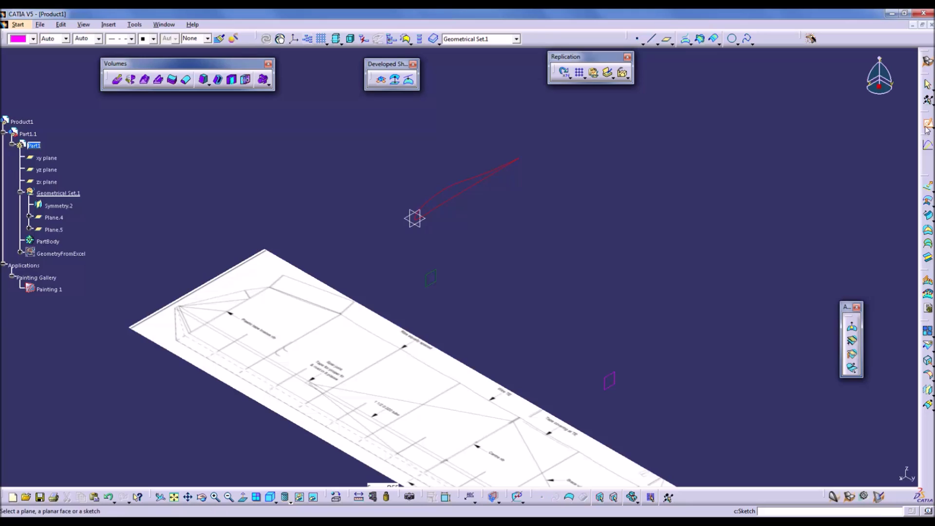
click(434, 280)
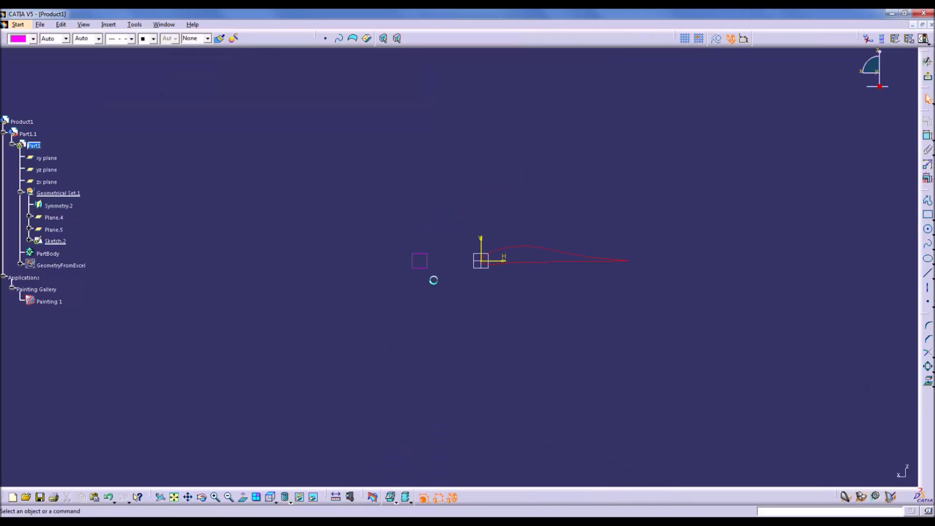
click(928, 384)
click(557, 264)
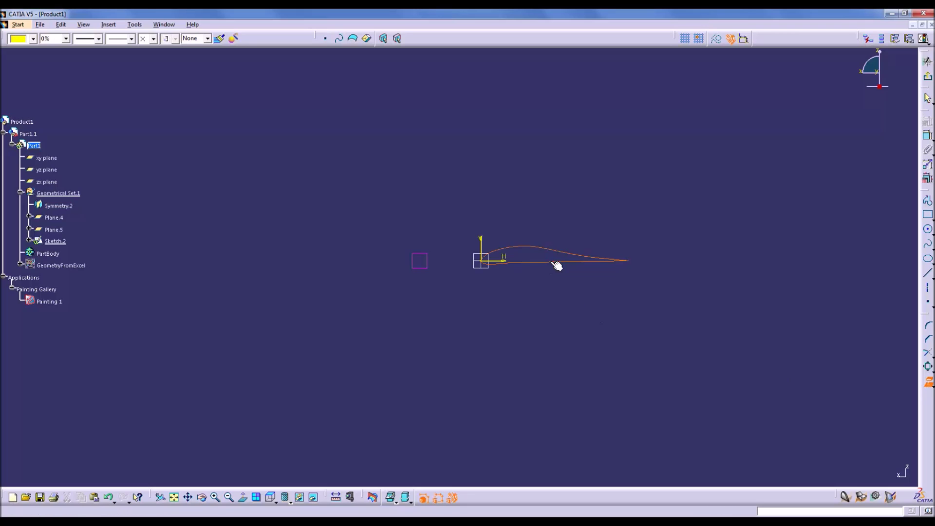
click(927, 78)
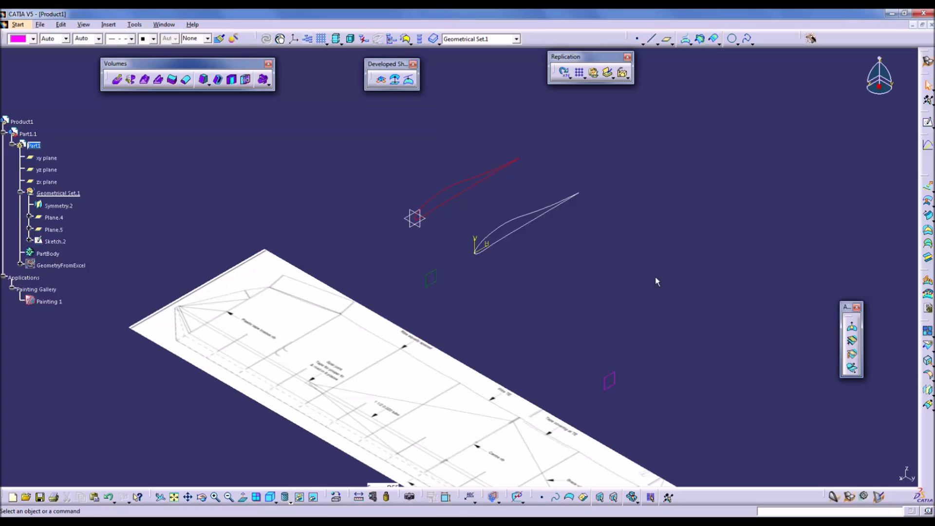
- Sketch on the outer magenta plane and project the airfoil profile onto it
click(927, 122)
click(610, 382)
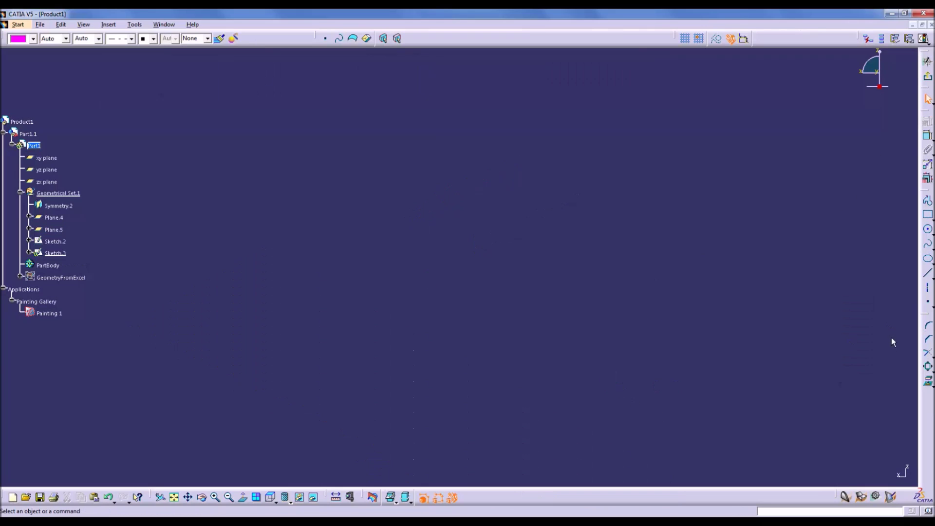
click(174, 497)
click(487, 247)
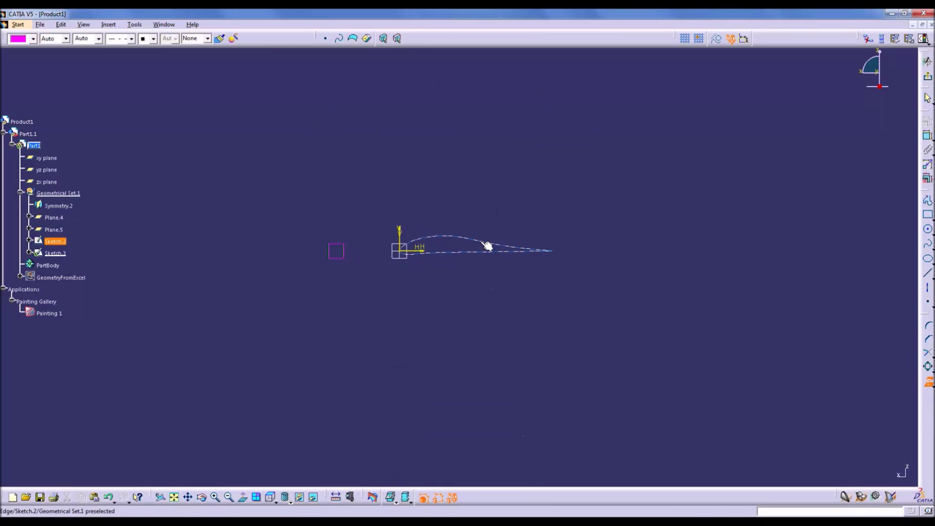
click(926, 59)
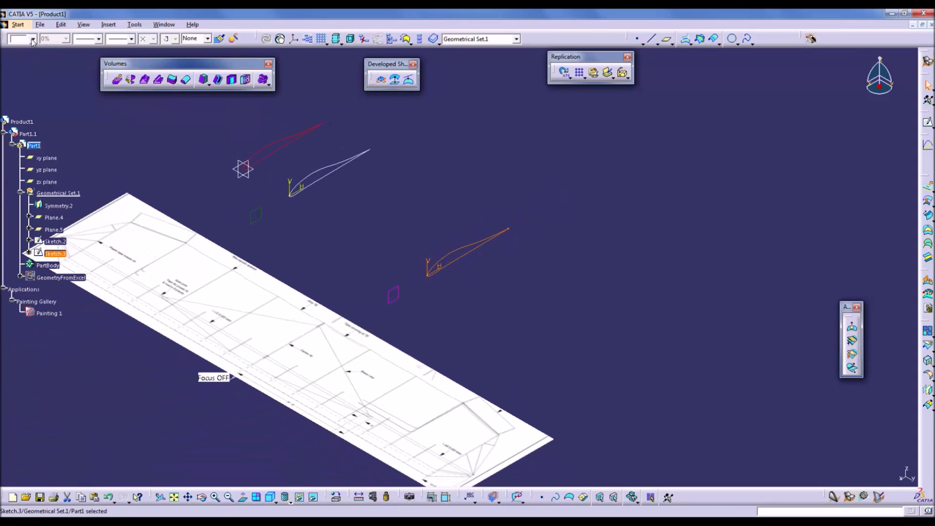
- Colour the outer airfoil sketch magenta and the inner airfoil sketch dark green
click(33, 39)
click(22, 159)
click(315, 181)
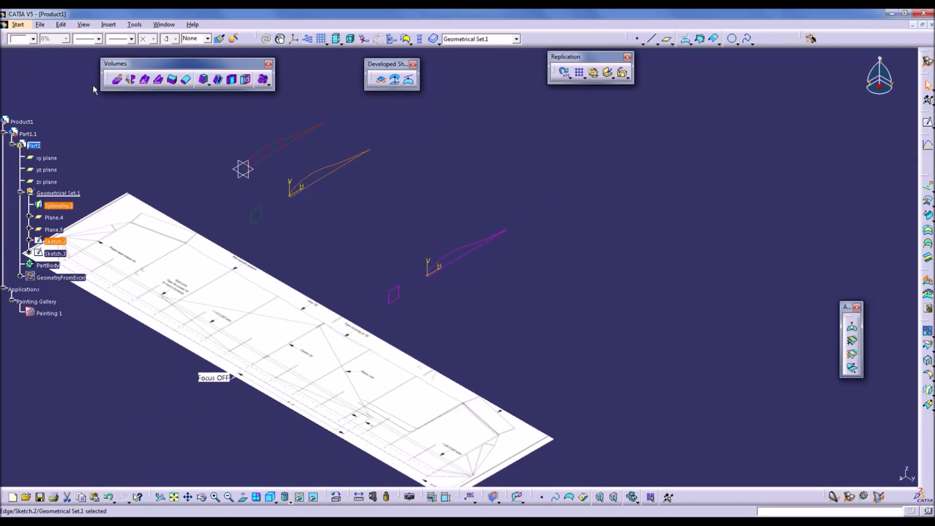
click(33, 39)
click(22, 211)
click(441, 307)
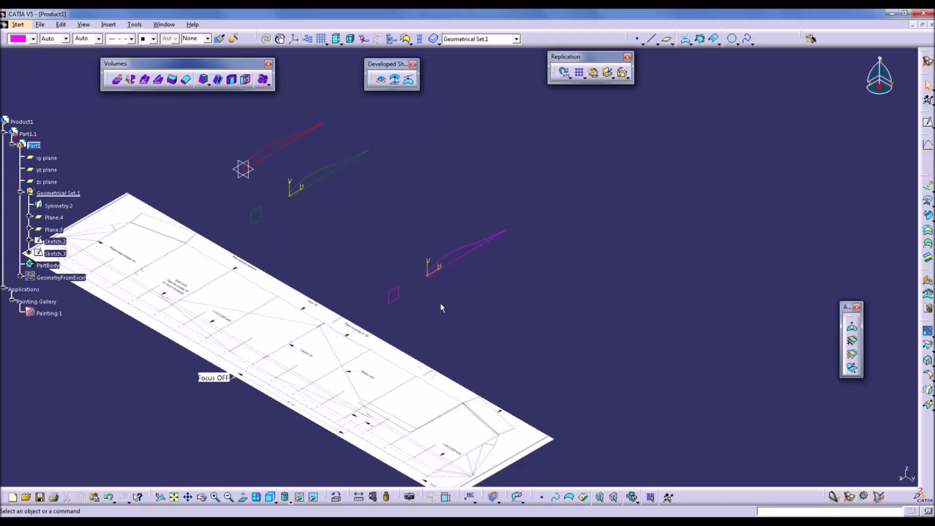
- Split the mirrored centre airfoil curve with the xy plane, keeping both sides and computing the intersections
middle_drag(545, 342, 516, 339)
middle_drag(310, 263, 462, 318)
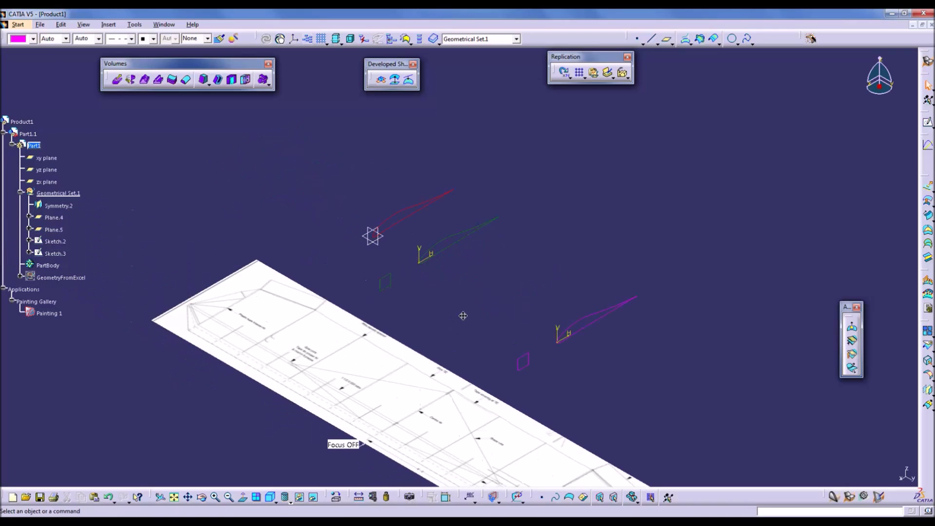
middle_drag(551, 186, 615, 216)
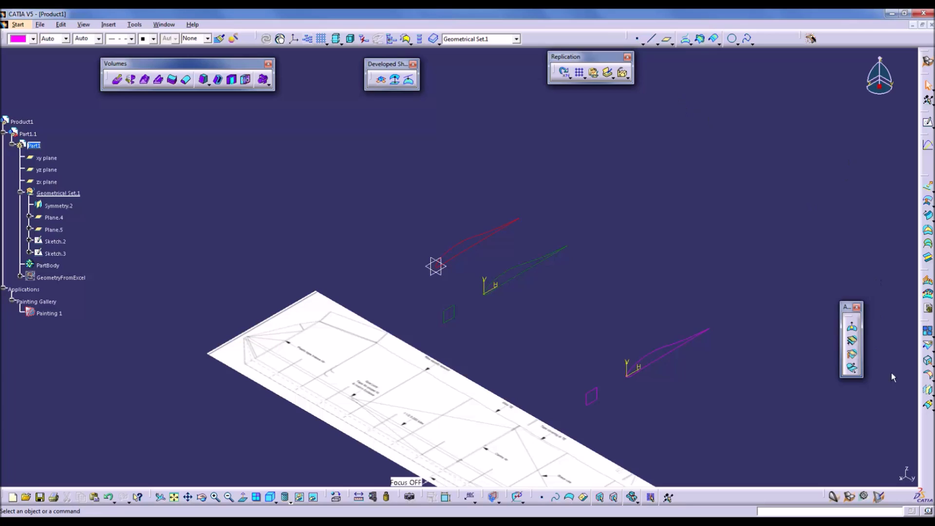
click(928, 346)
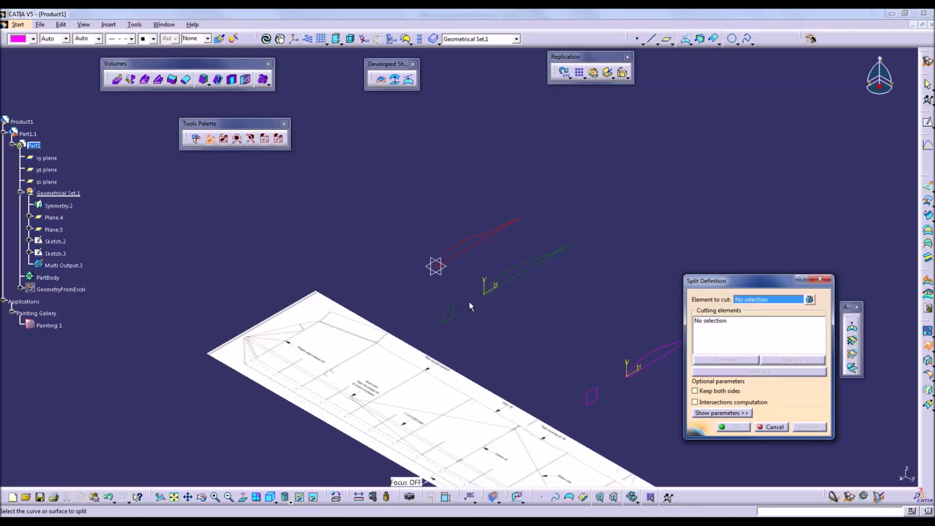
click(466, 242)
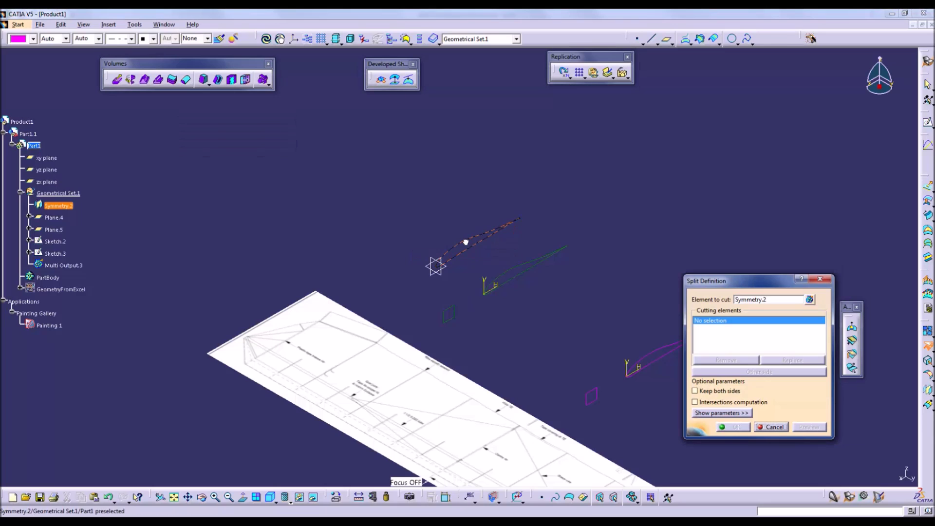
click(425, 267)
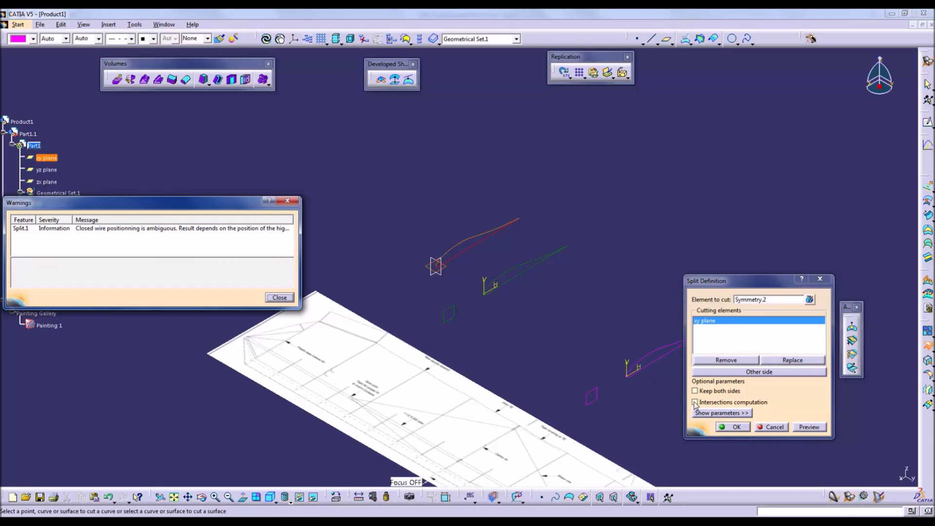
click(695, 391)
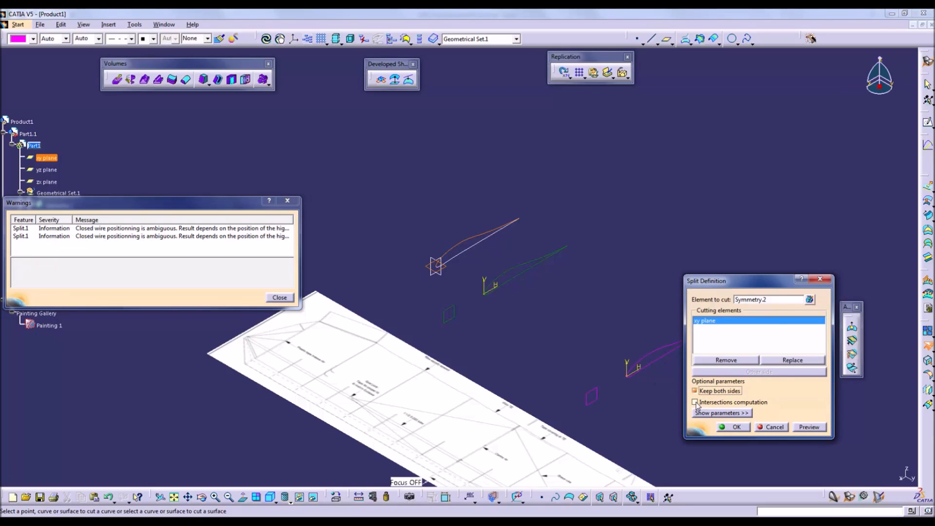
click(696, 403)
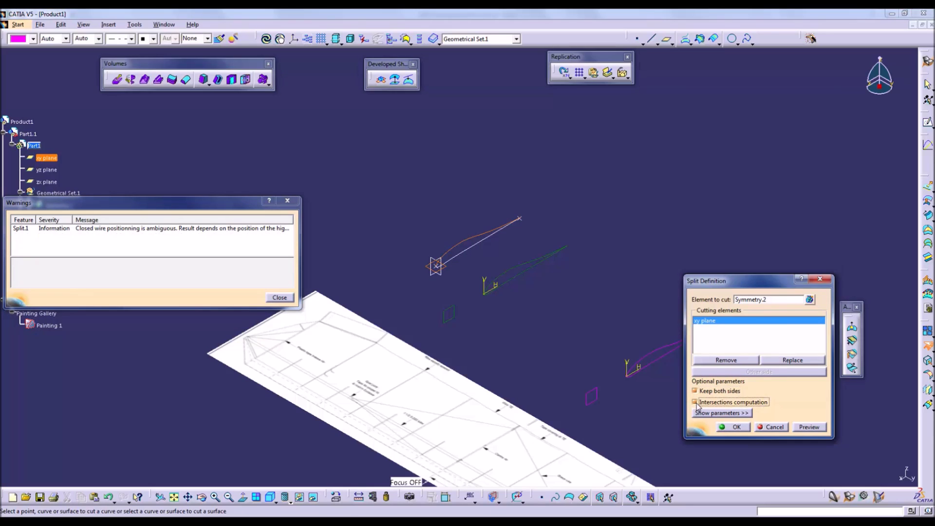
click(735, 427)
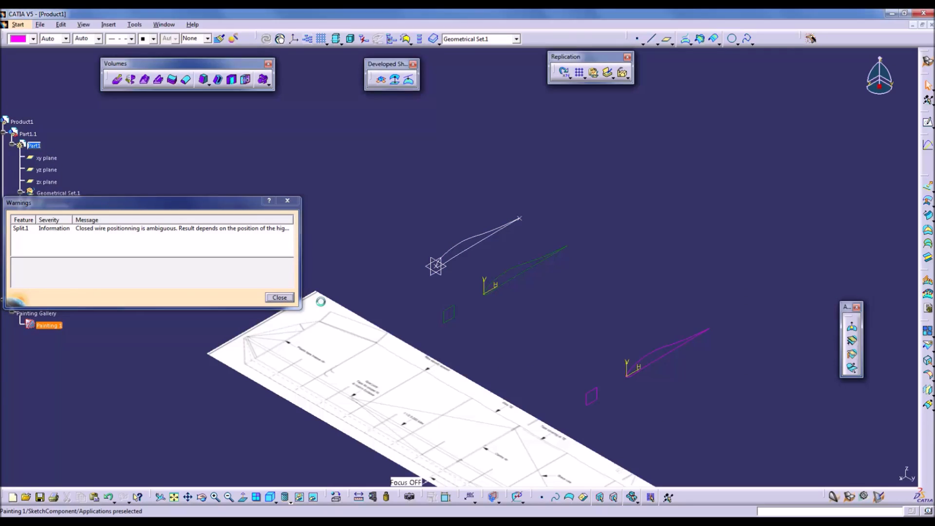
click(280, 298)
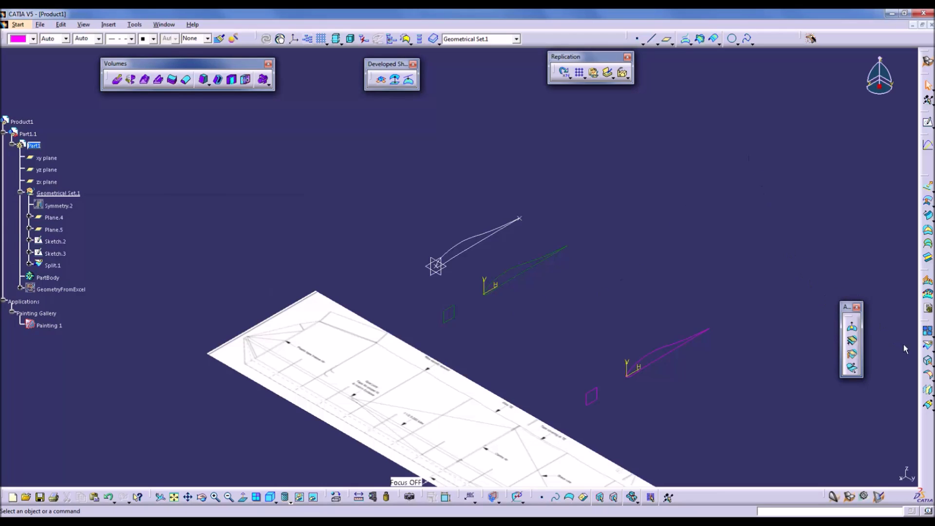
- Split the inner rib's airfoil sketch with the xy plane, keeping both sides and computing the intersections
click(927, 345)
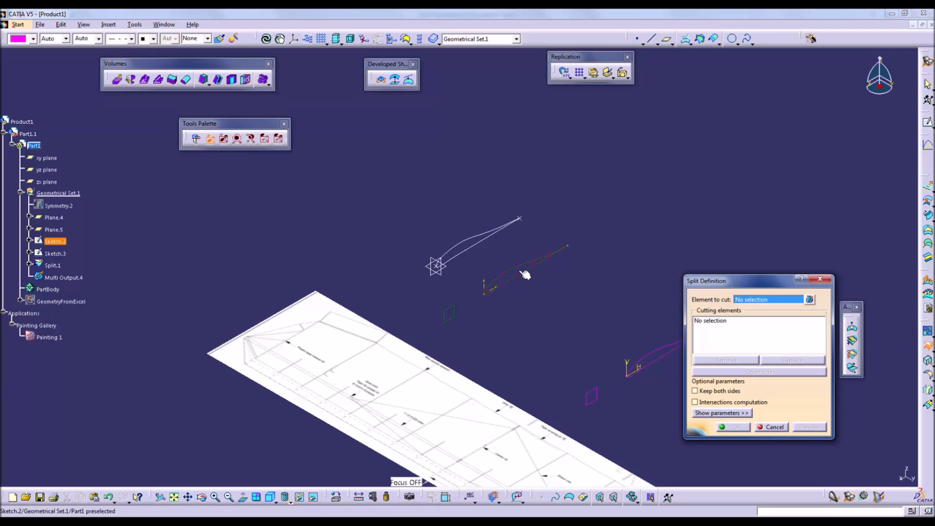
click(518, 267)
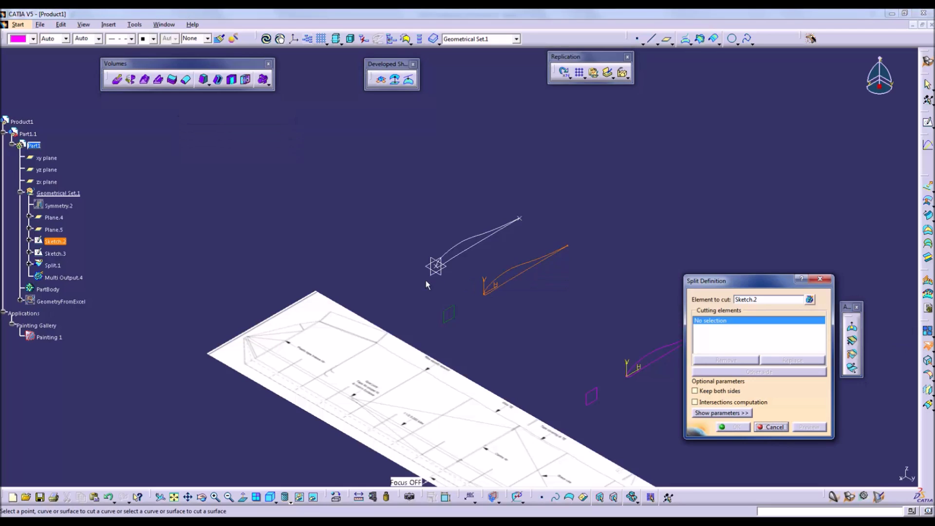
click(57, 164)
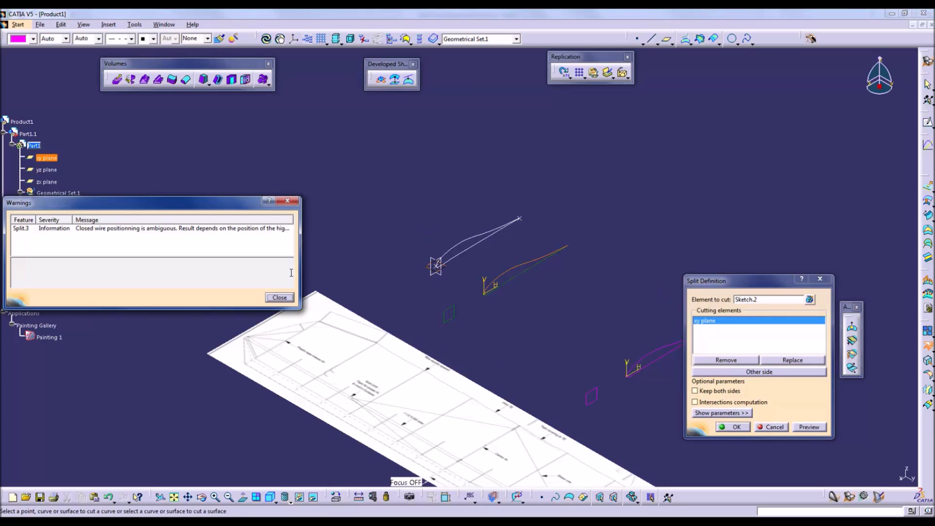
click(279, 297)
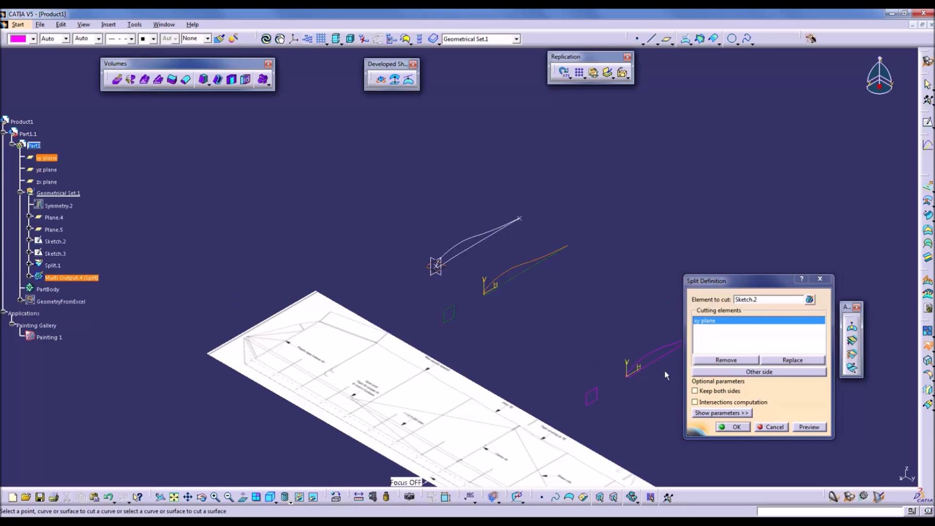
click(700, 391)
click(701, 402)
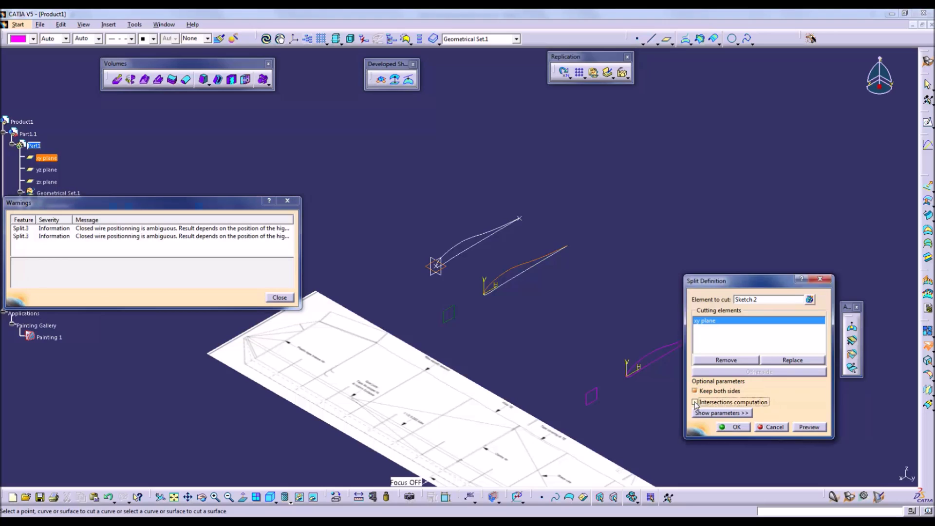
click(730, 427)
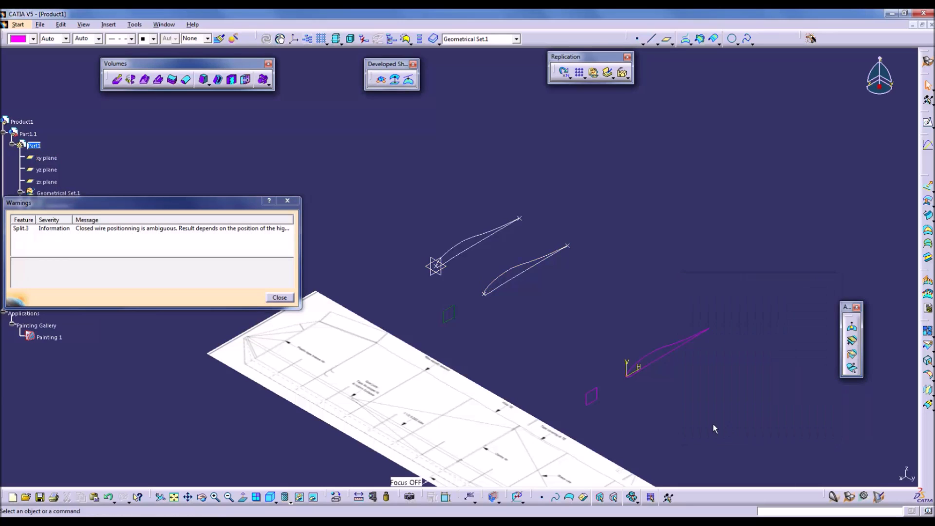
click(278, 298)
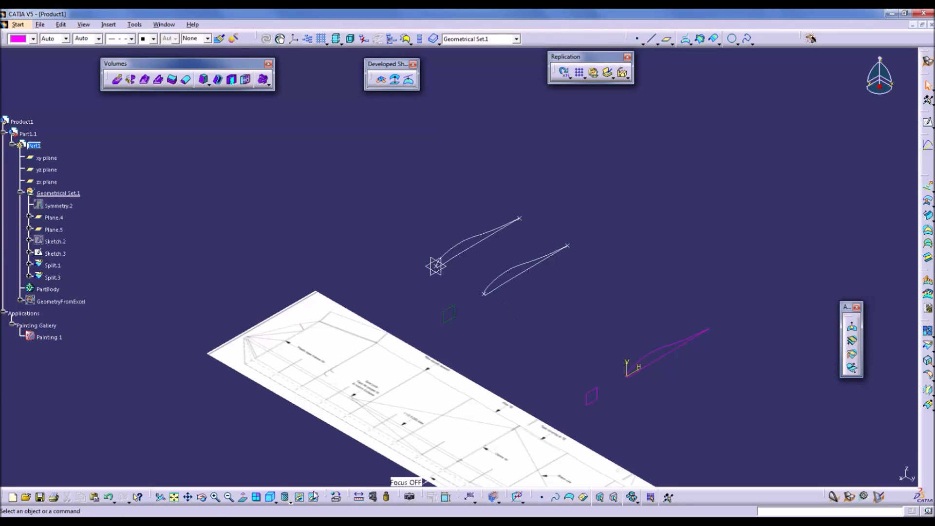
- In the outer airfoil sketch, make a duplicate of the profile scaled by 0.885 about the leading-edge point at the sketch origin
click(272, 501)
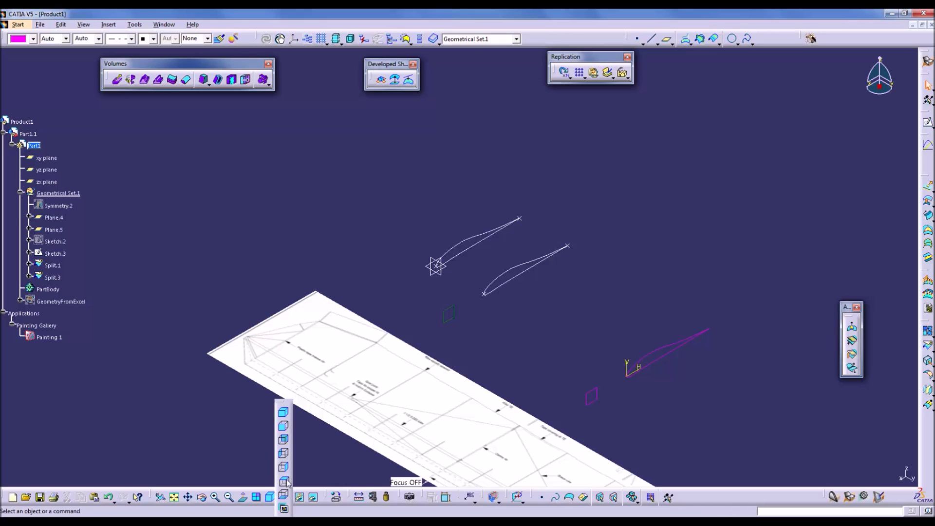
click(529, 239)
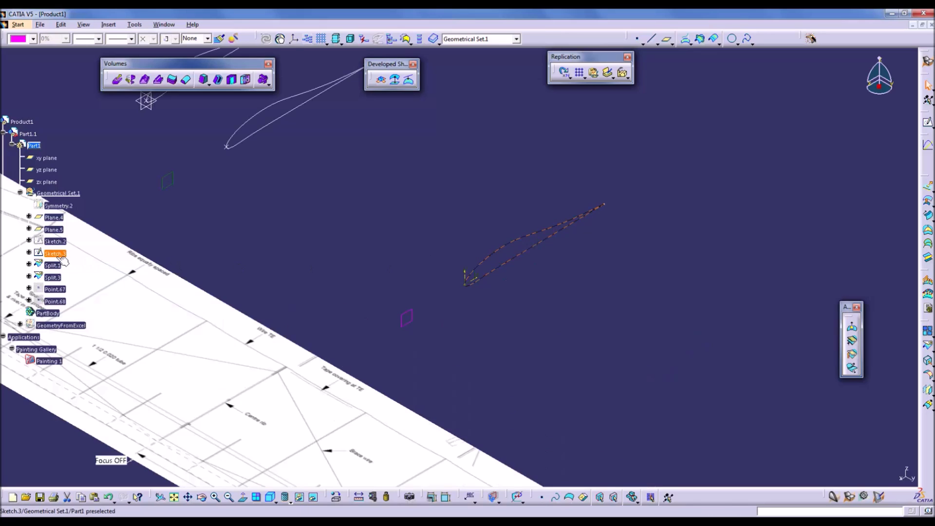
double_click(54, 253)
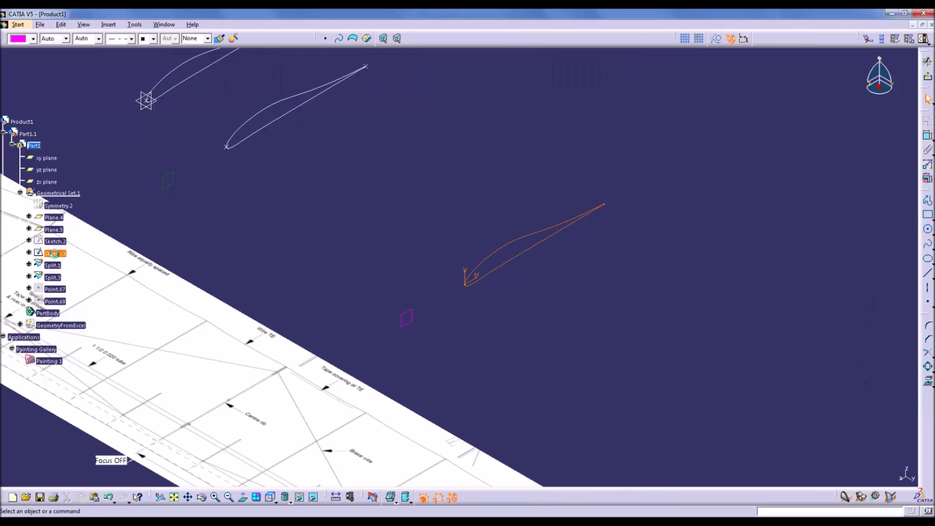
click(174, 497)
mouse_move(438, 267)
middle_down()
mouse_move(417, 105)
mouse_move(421, 317)
mouse_move(490, 397)
mouse_move(507, 286)
middle_up()
middle_drag(477, 373, 478, 317)
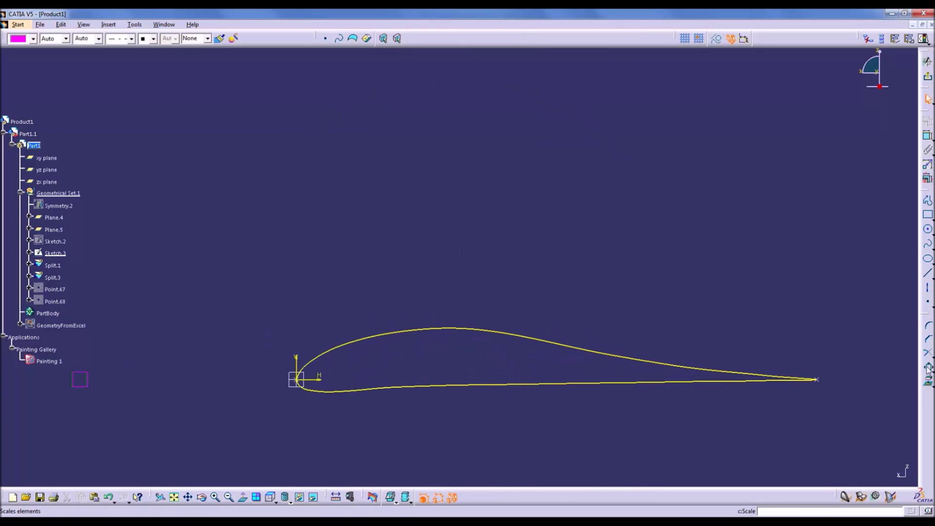
click(928, 369)
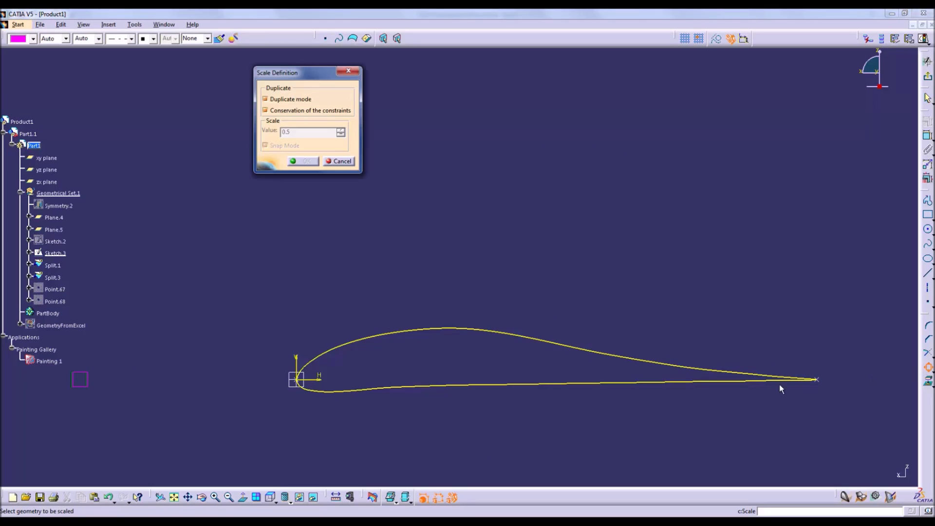
click(466, 328)
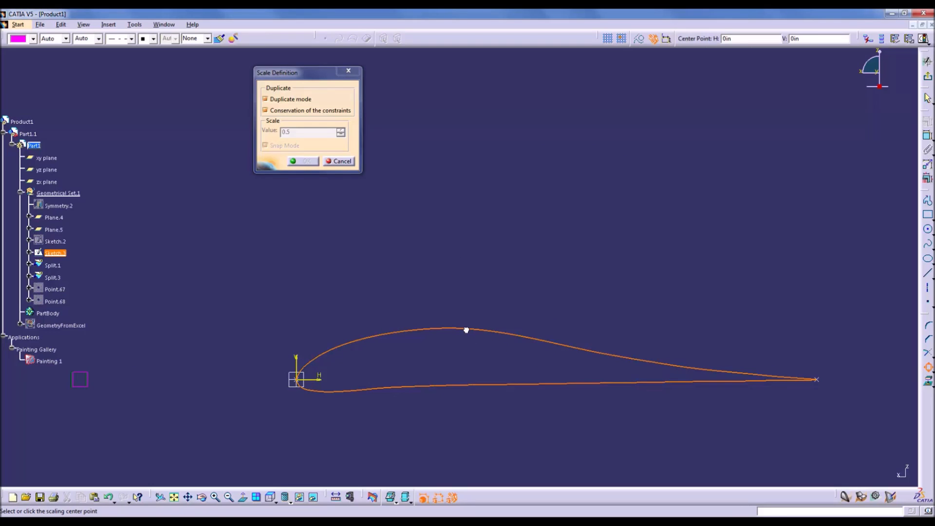
click(300, 383)
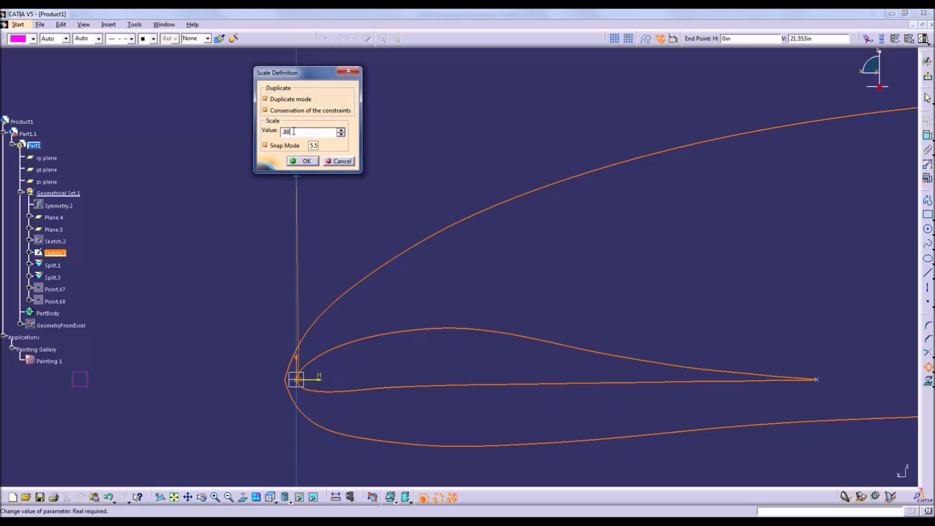
click(304, 161)
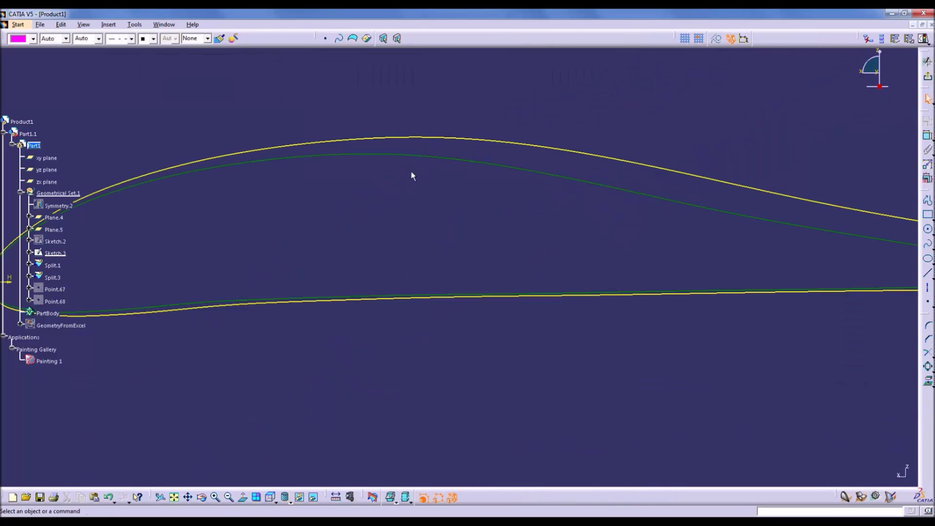
- Finish the outer airfoil sketch and check its scaled profile against the outer rib on the wing plan from above
click(448, 423)
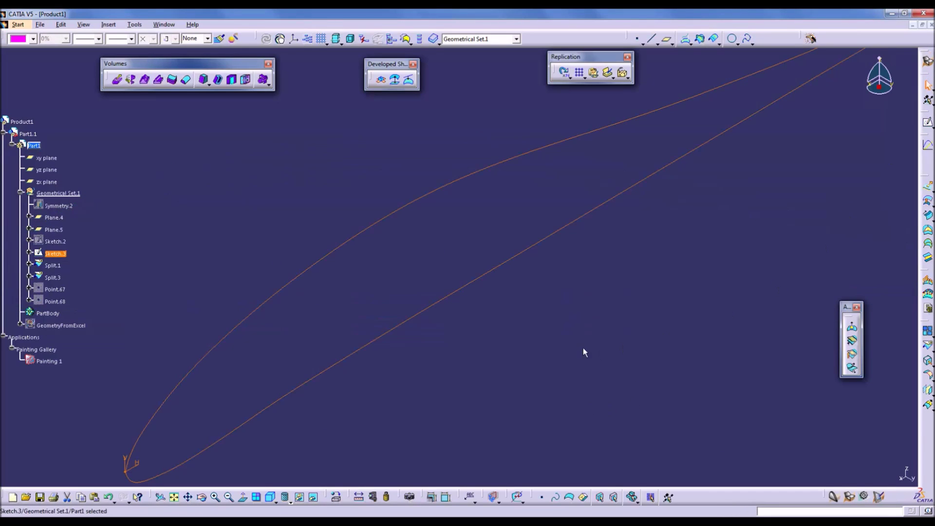
middle_drag(583, 348, 611, 493)
click(584, 350)
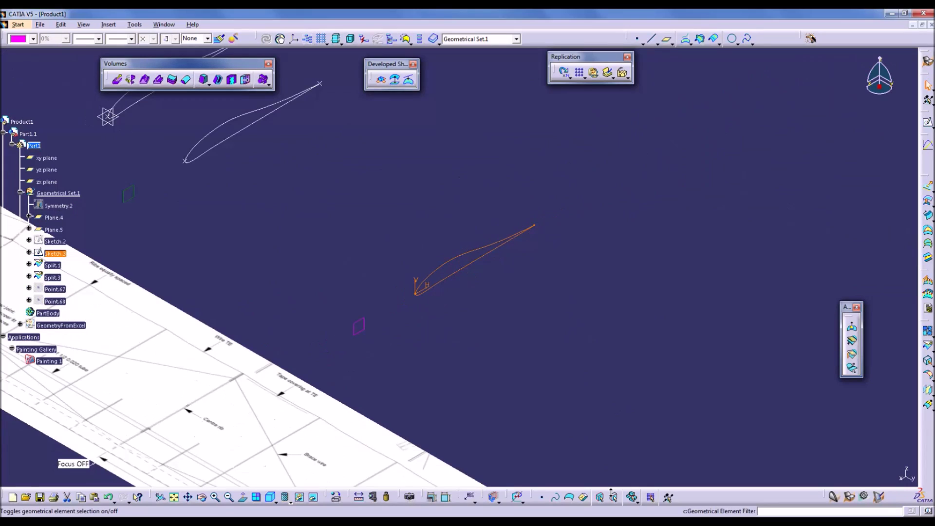
click(649, 375)
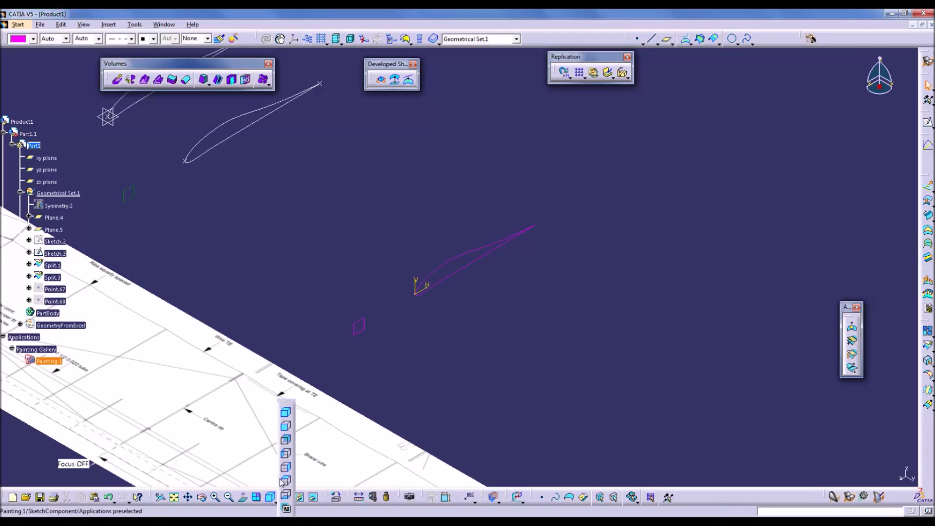
click(286, 483)
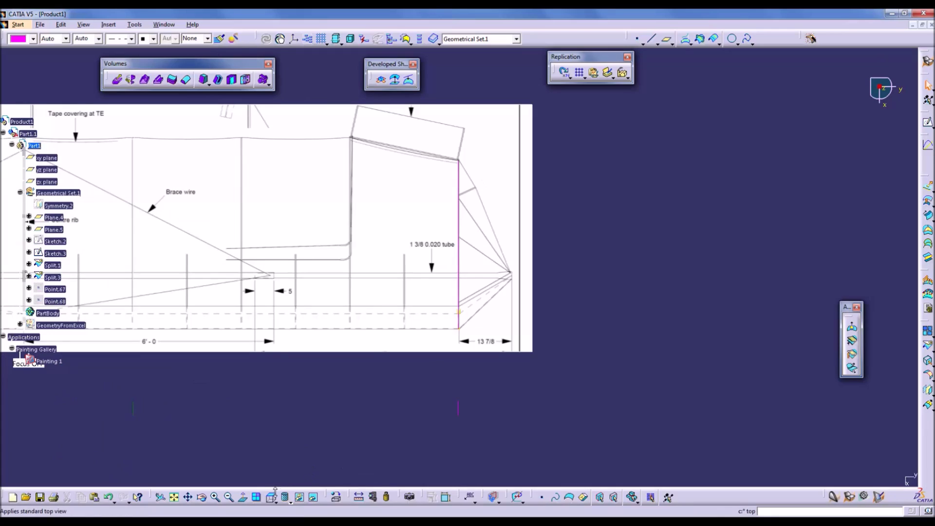
click(276, 501)
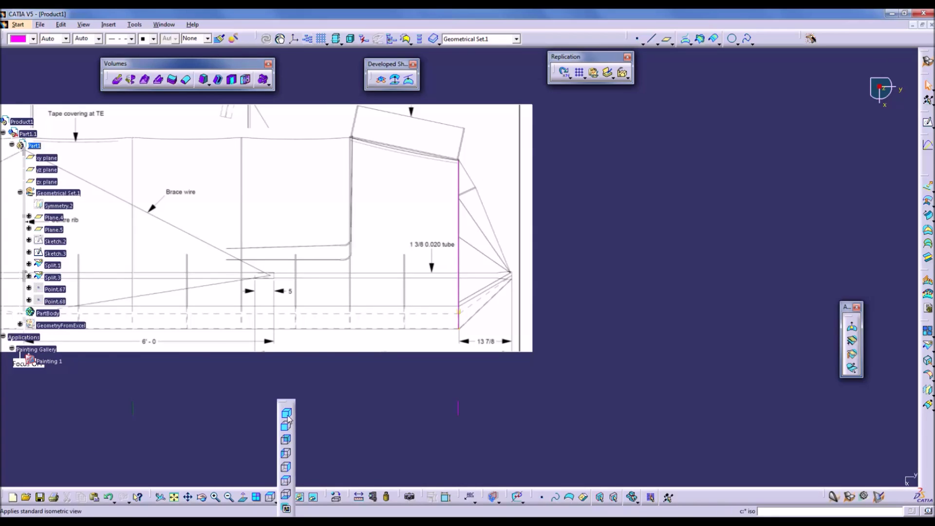
click(286, 413)
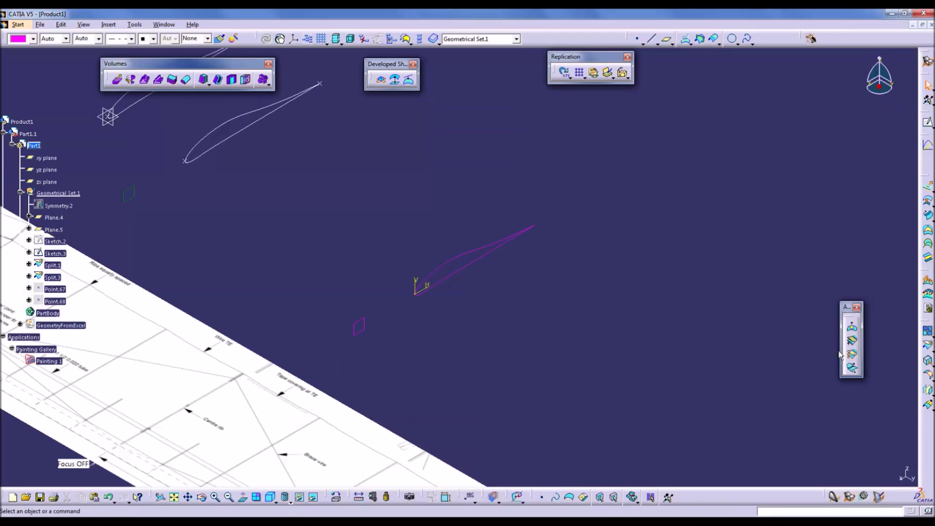
- Split the outer rib's airfoil sketch with the xy plane, keeping both sides and computing the intersections
click(928, 345)
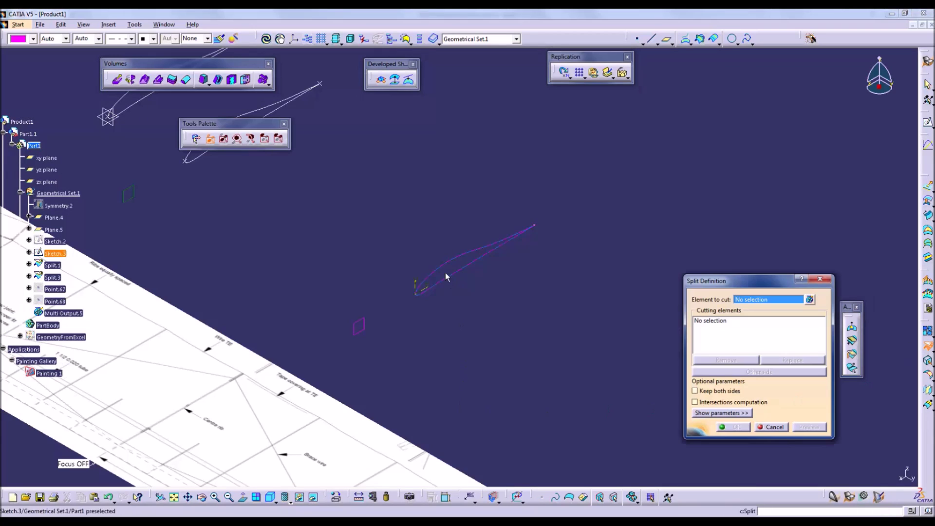
click(450, 266)
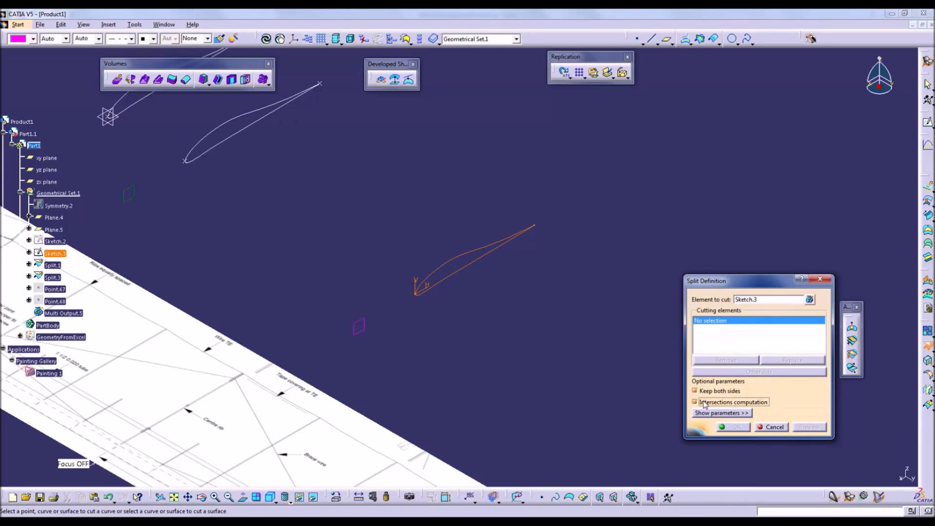
click(49, 158)
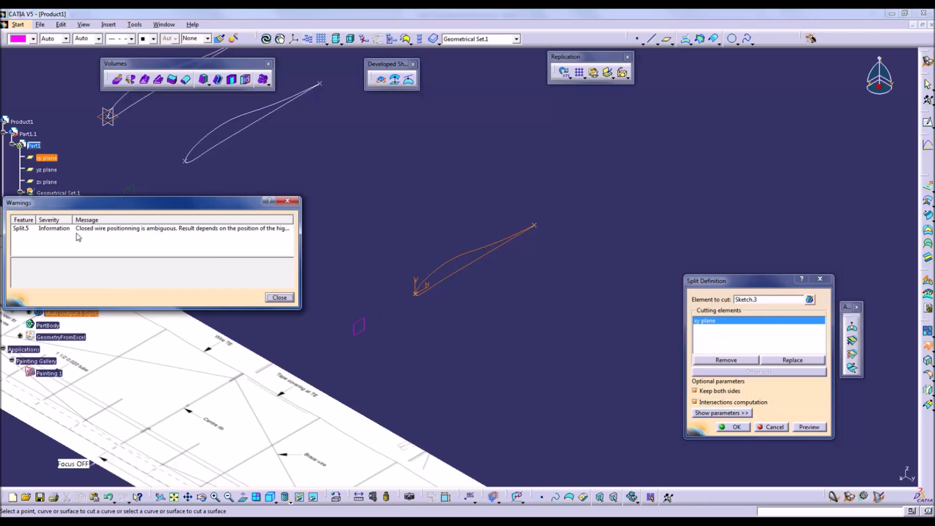
click(733, 428)
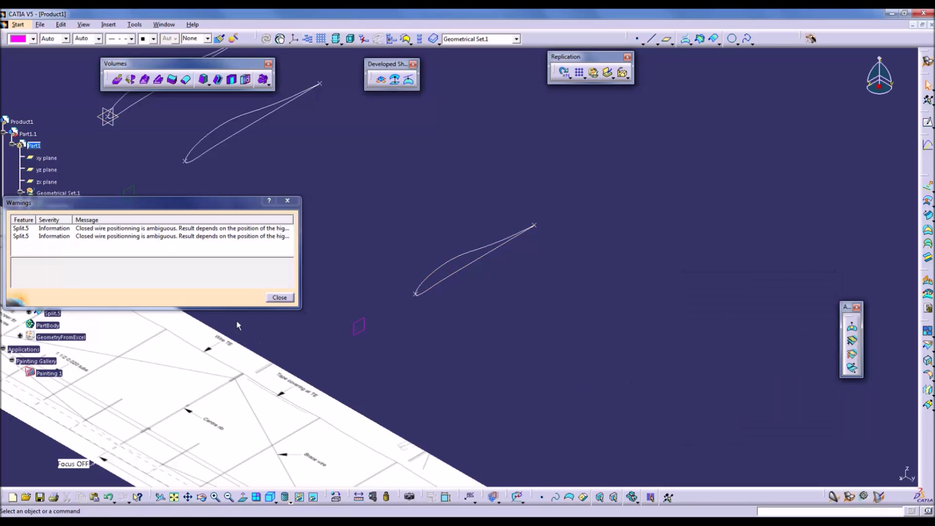
click(279, 298)
- Examine the wing plan's rib layout from above and the three split airfoil profiles in isometric view
middle_drag(431, 359, 560, 360)
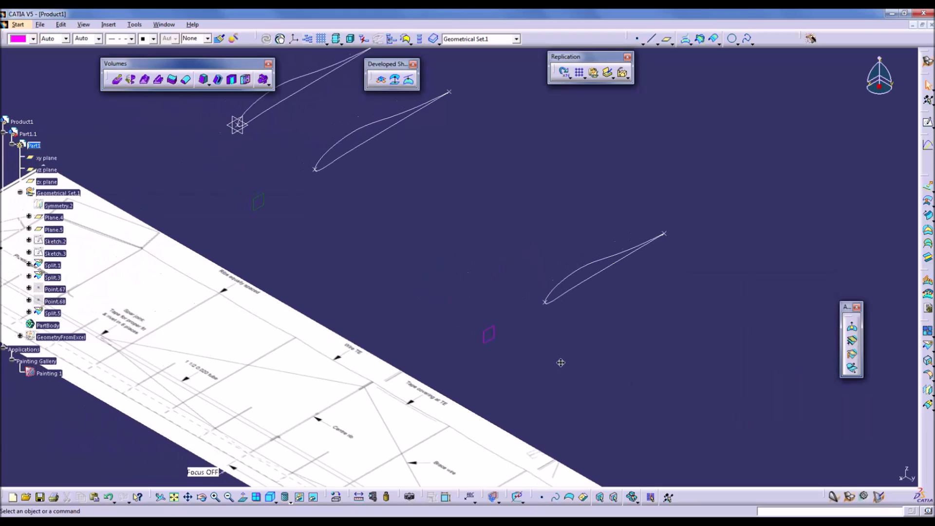
click(275, 501)
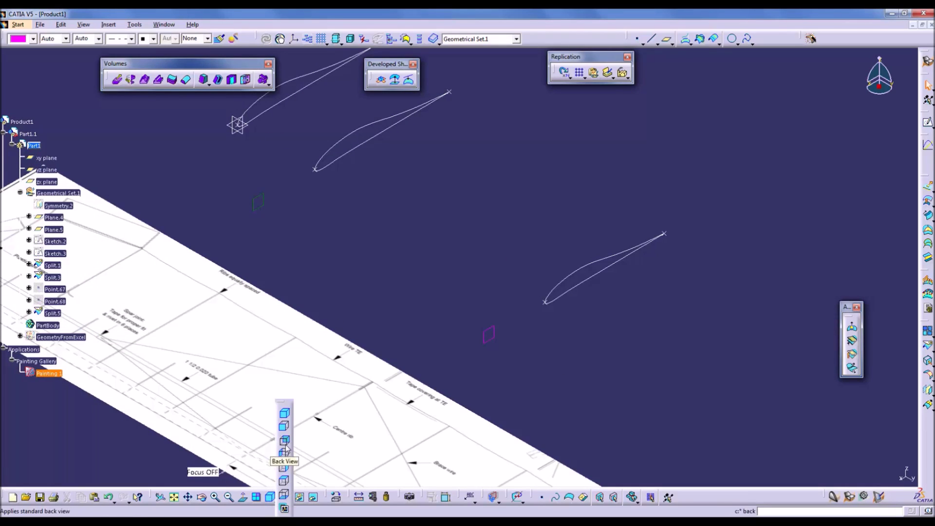
click(285, 482)
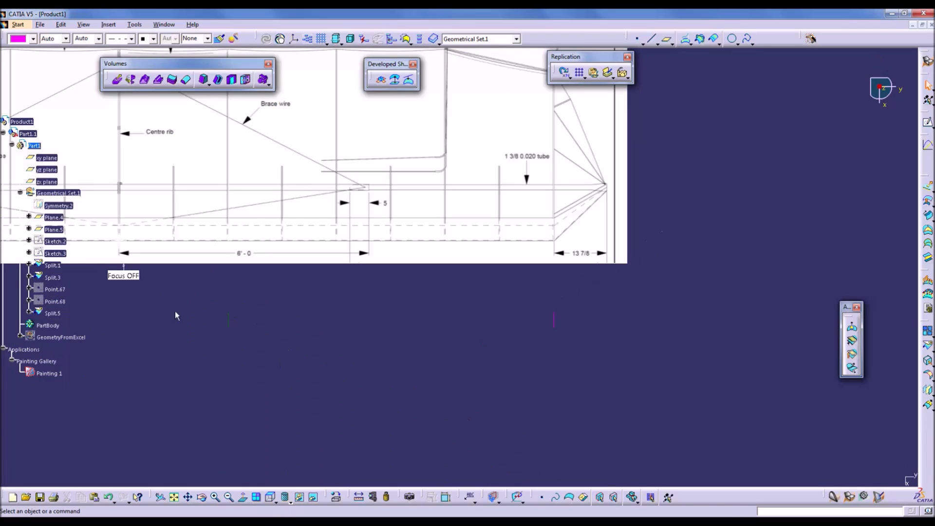
mouse_move(160, 316)
middle_down()
mouse_move(190, 345)
mouse_move(458, 453)
middle_up()
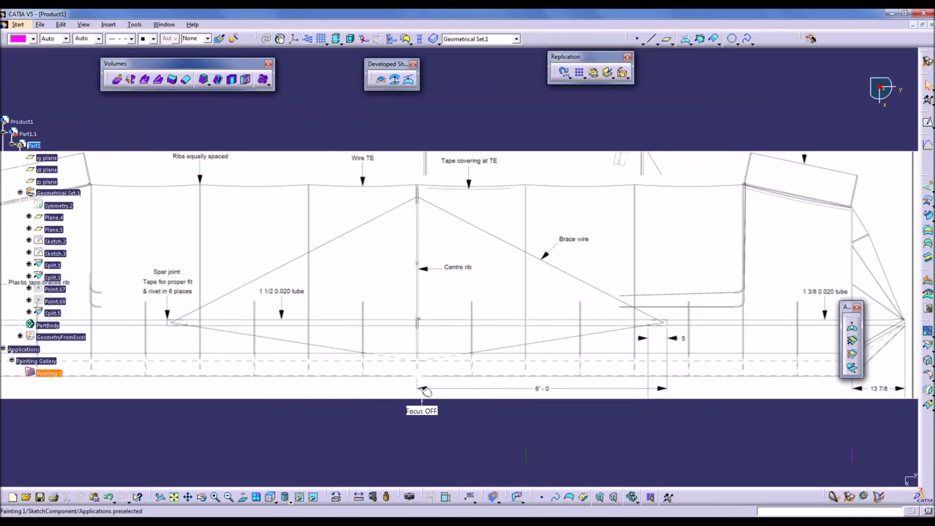
middle_drag(280, 350, 320, 355)
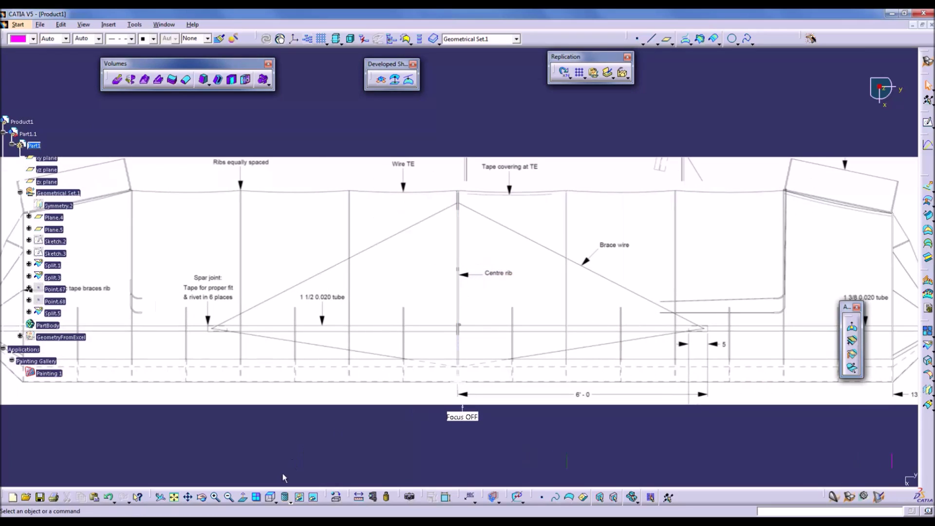
click(275, 500)
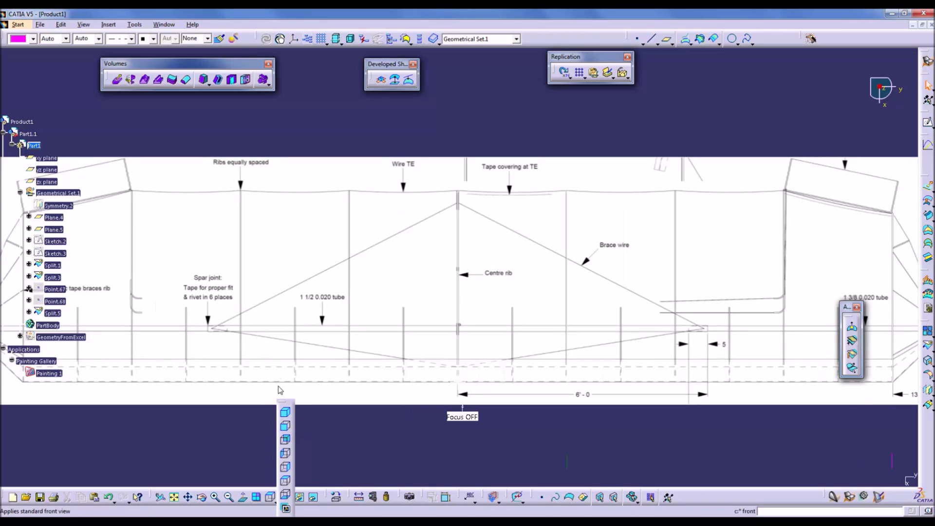
click(289, 414)
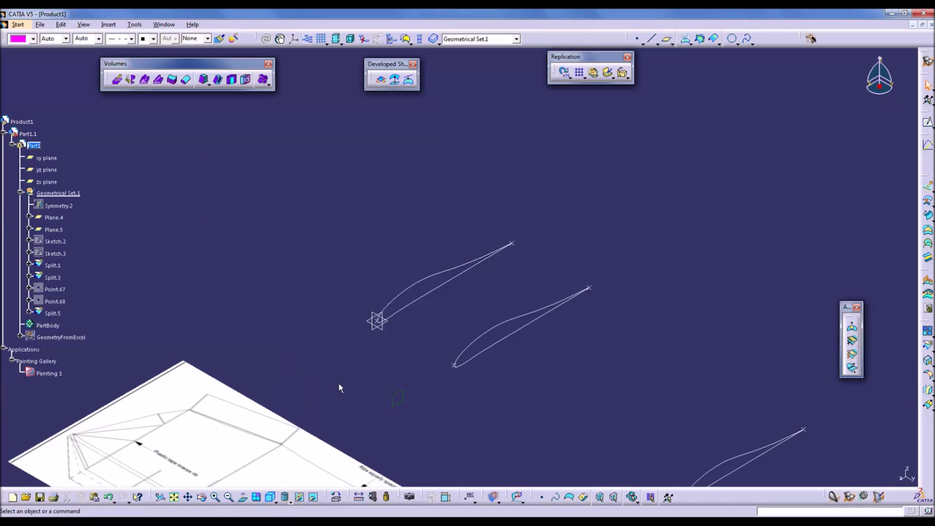
middle_drag(515, 407, 500, 316)
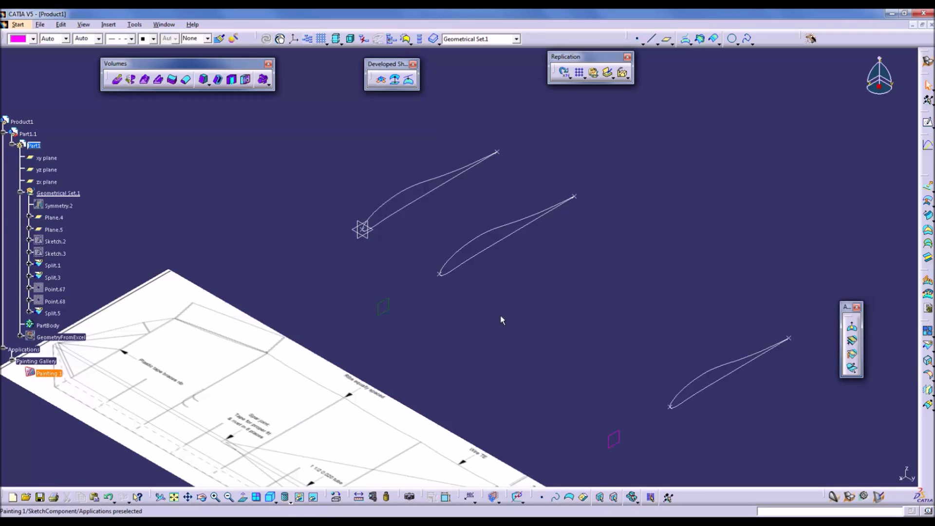
- Colour the upper curves of all three split airfoils red
click(412, 186)
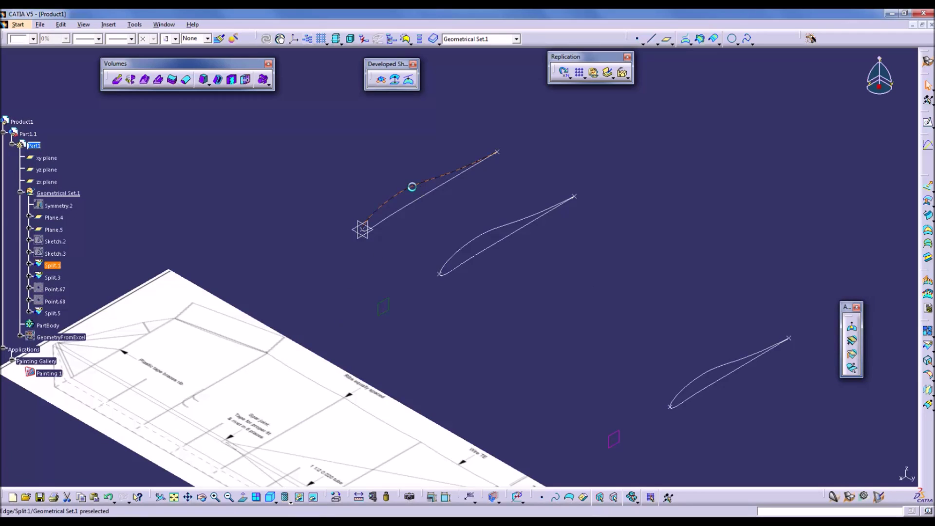
click(412, 187)
ctrl+click(472, 239)
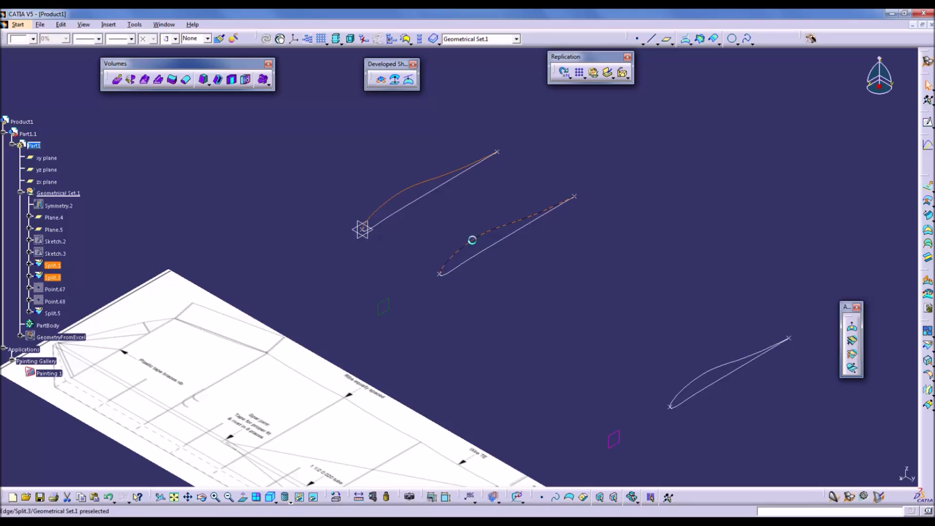
ctrl+click(706, 381)
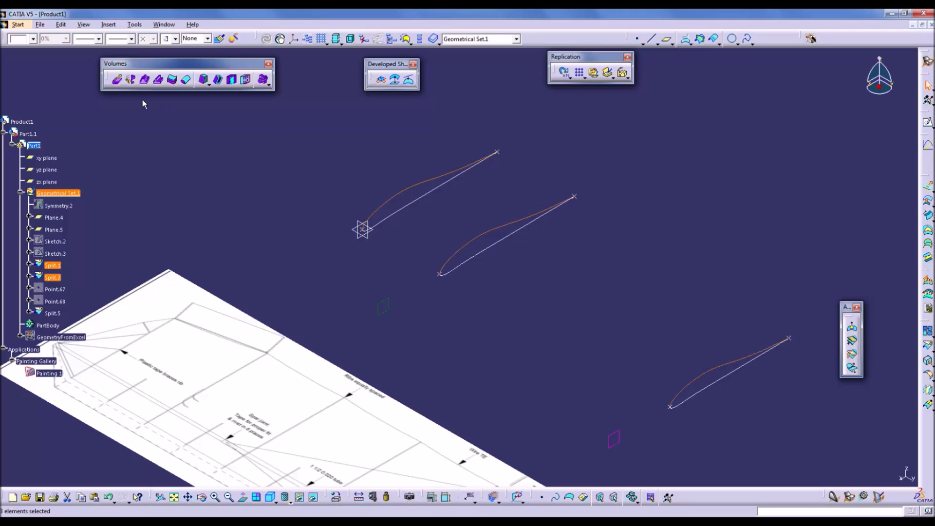
click(35, 39)
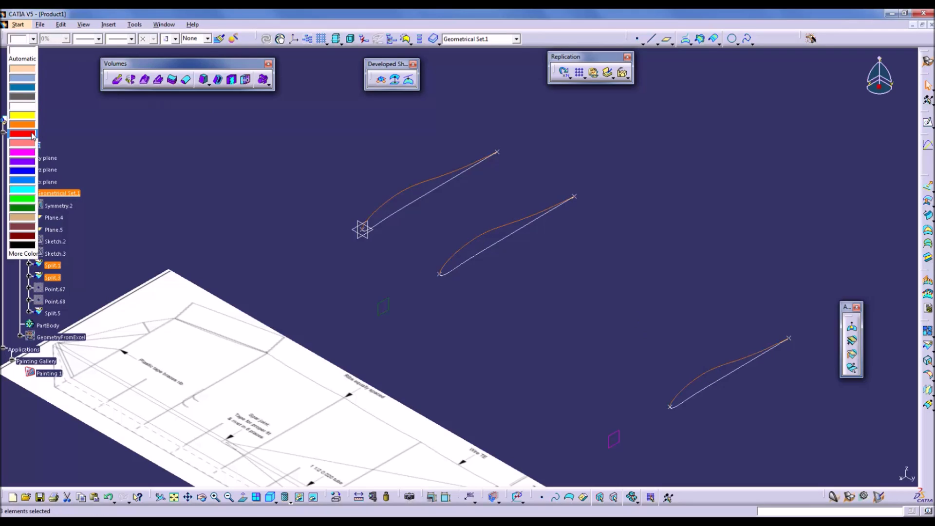
click(33, 134)
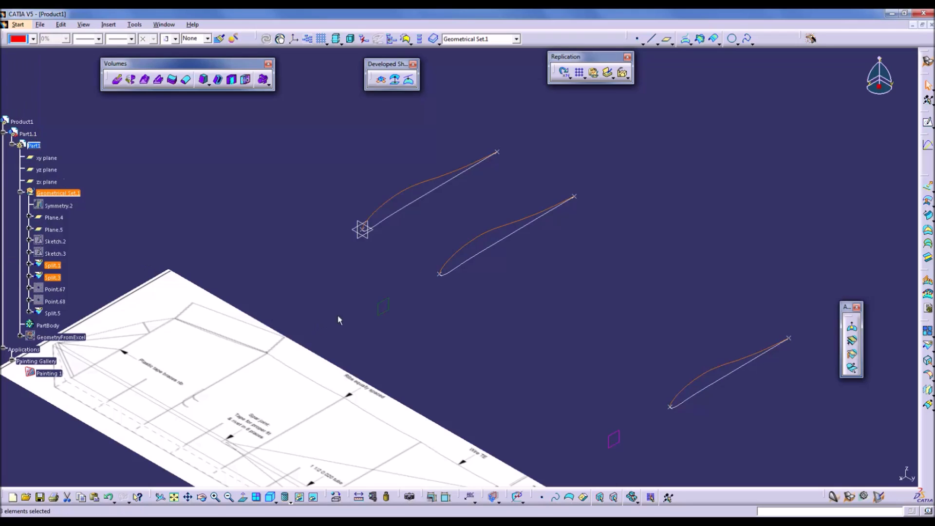
- Colour the lower curves of all three split airfoils dark green
click(412, 205)
ctrl+click(488, 251)
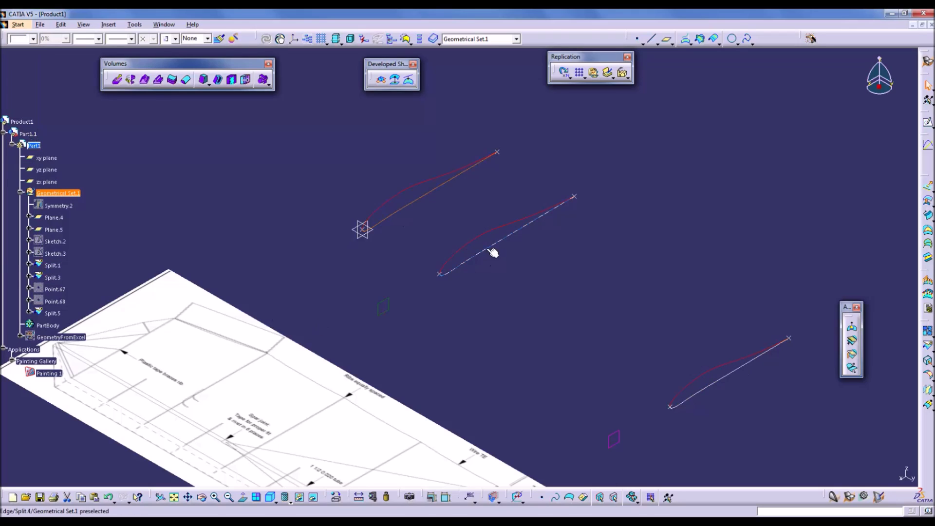
ctrl+click(720, 378)
click(33, 38)
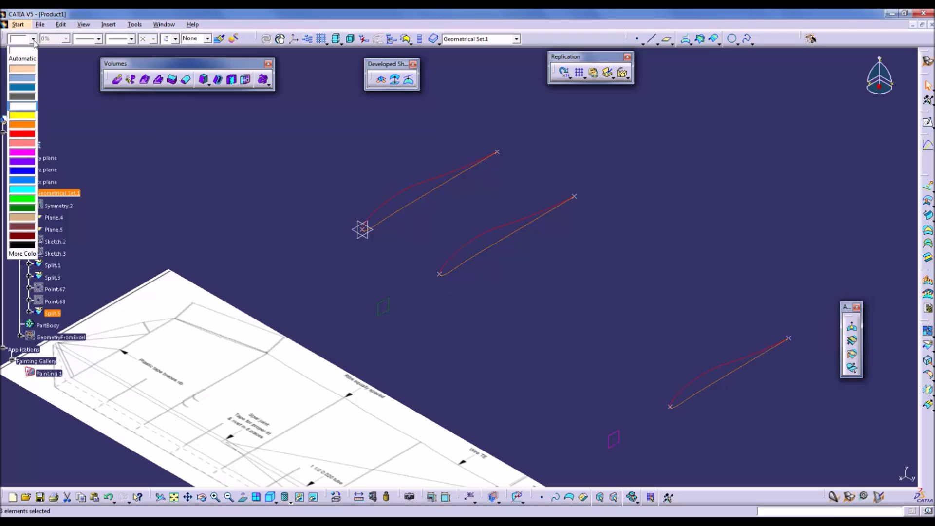
click(23, 210)
click(239, 246)
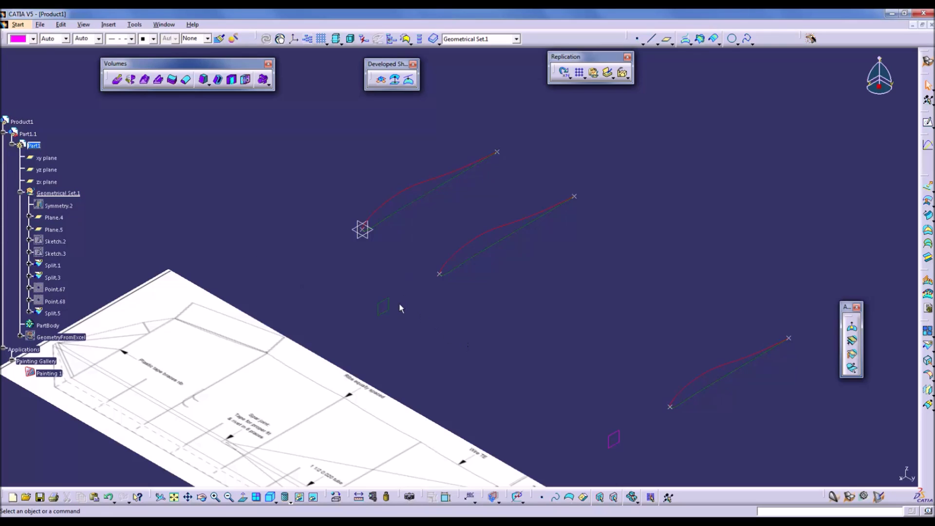
- Check the coloured airfoils against the plan from above and start a new sketch on the xy plane
click(271, 497)
click(286, 483)
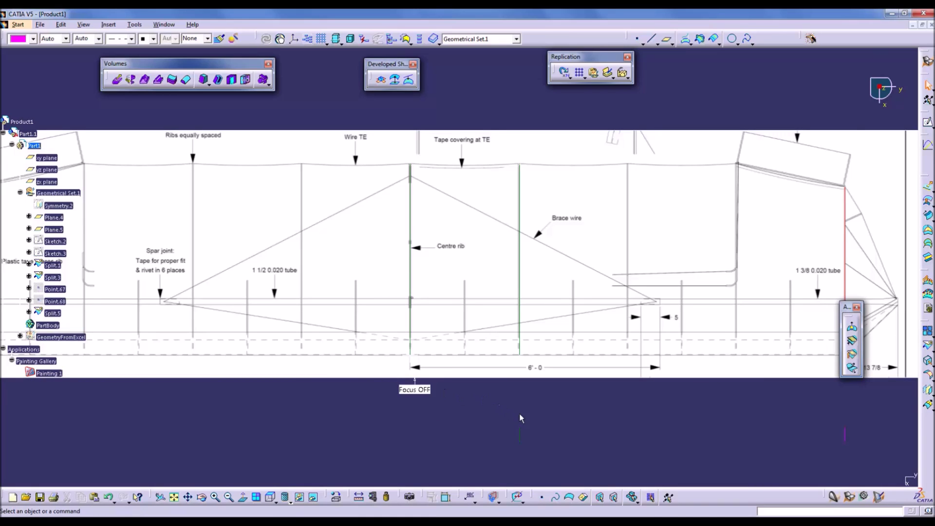
click(794, 219)
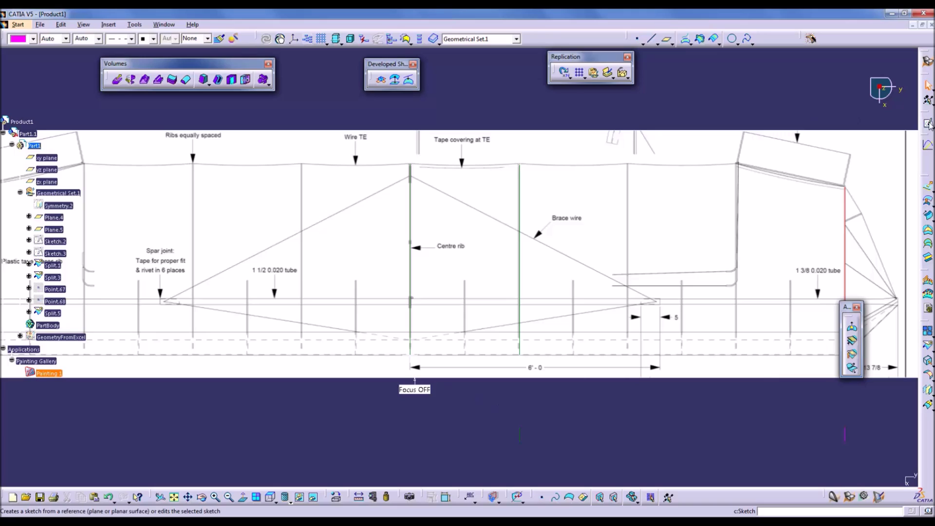
click(928, 124)
click(46, 159)
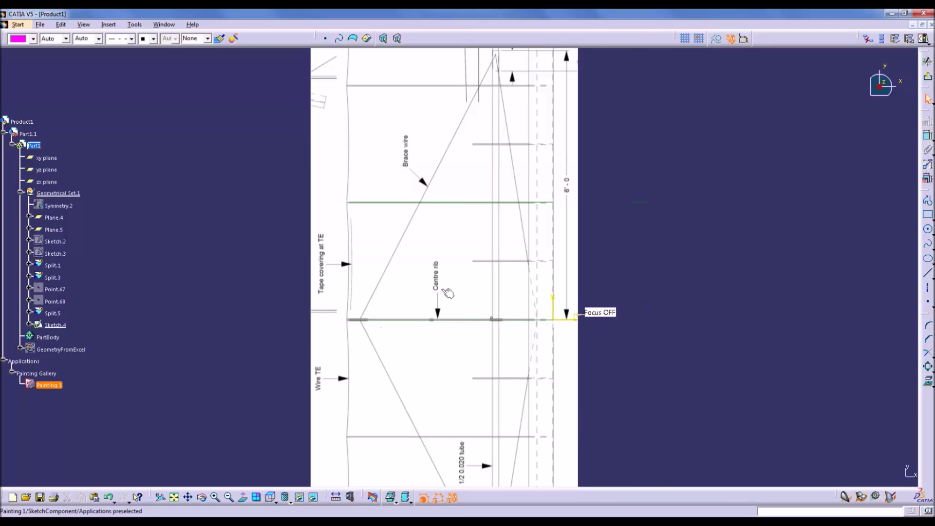
mouse_move(437, 297)
middle_down()
mouse_move(515, 299)
mouse_move(526, 228)
middle_up()
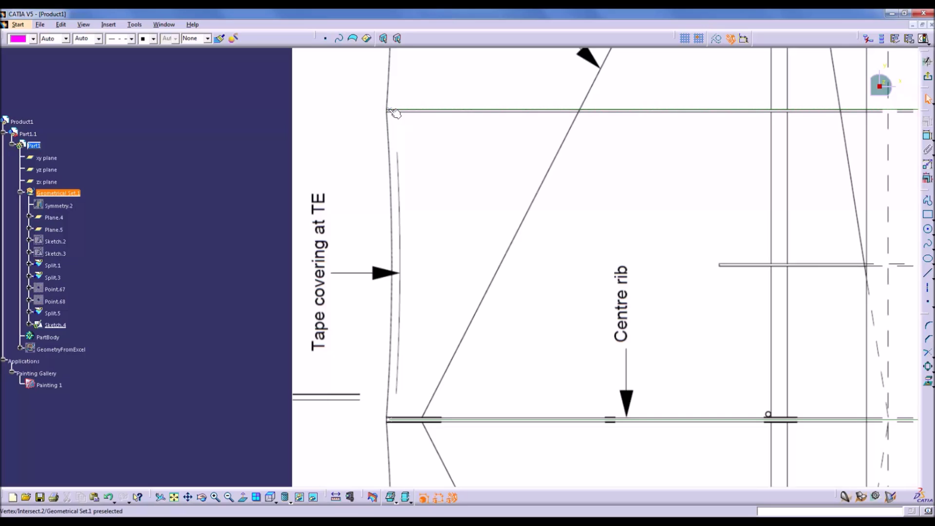
- Sketch a centre-point arc of about 24.4 in radius at the trailing edge, running from the inner rib to the centre rib
click(931, 234)
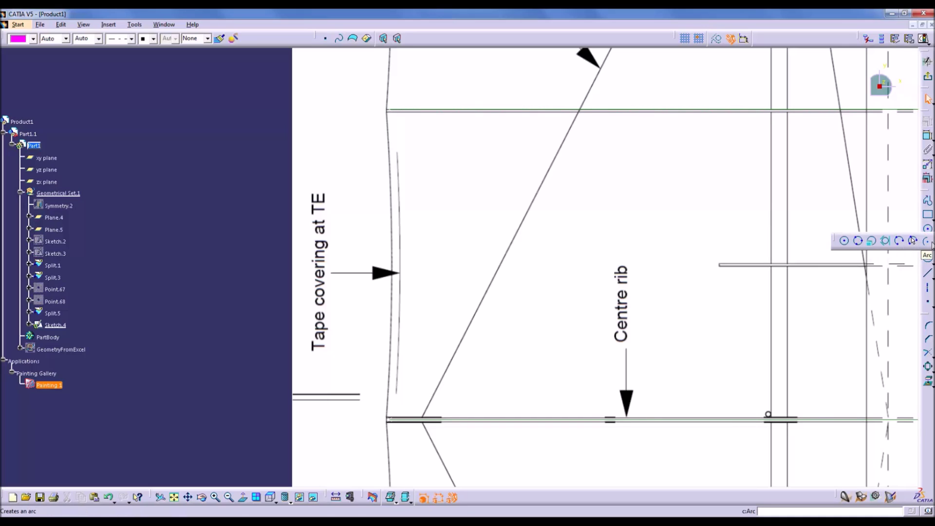
click(926, 241)
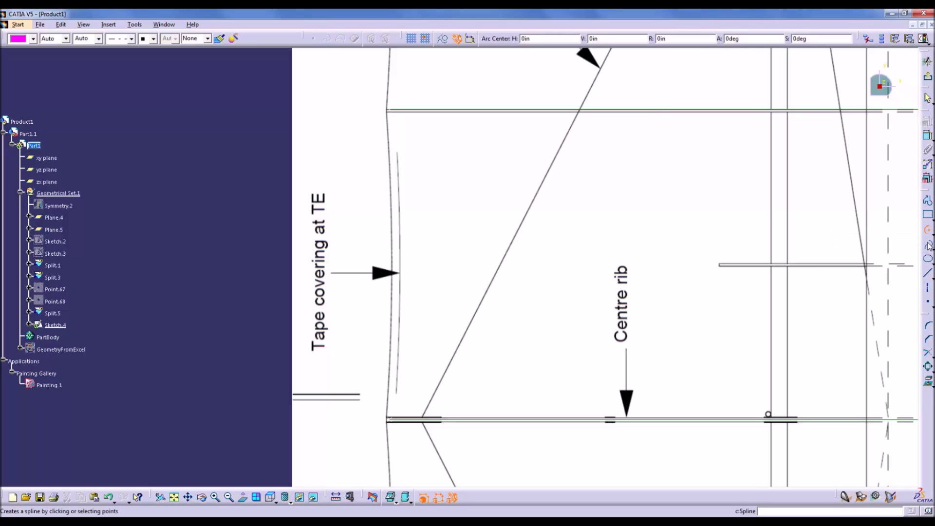
click(189, 245)
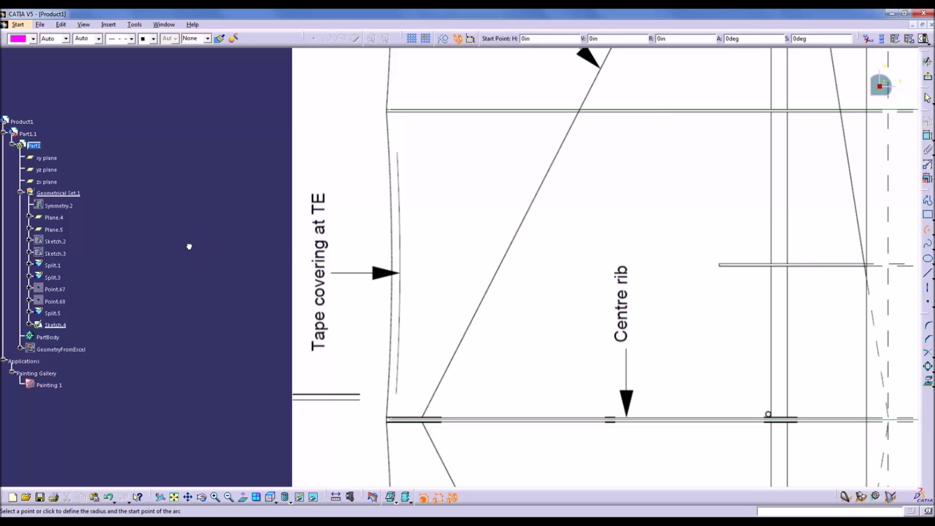
click(396, 117)
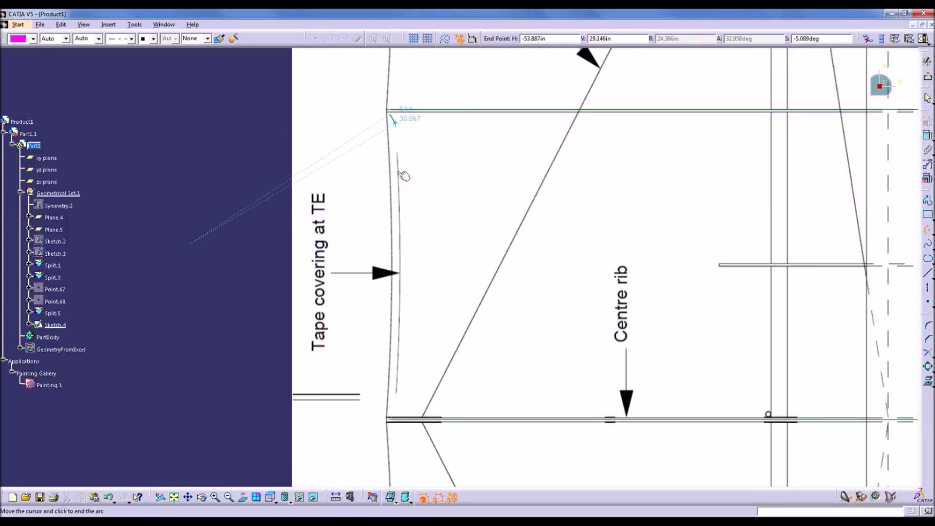
click(380, 413)
click(228, 322)
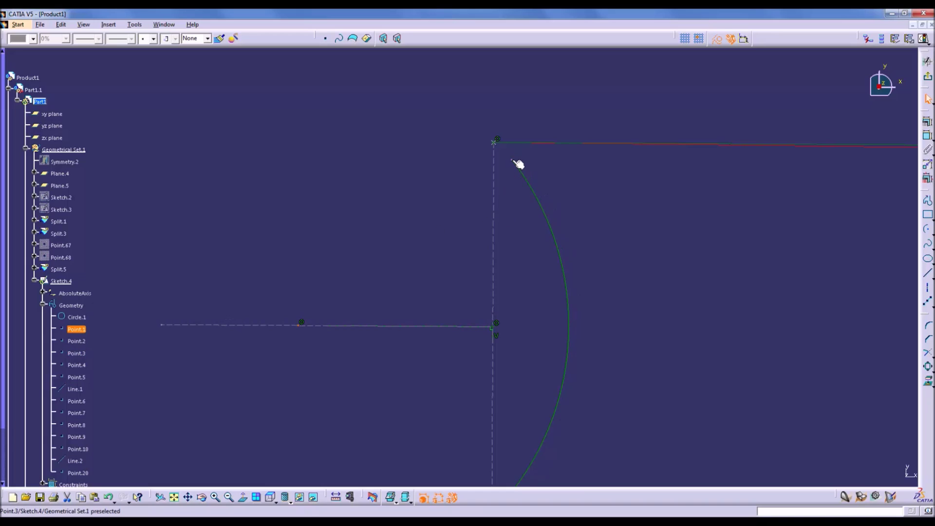
click(511, 159)
ctrl+click(496, 142)
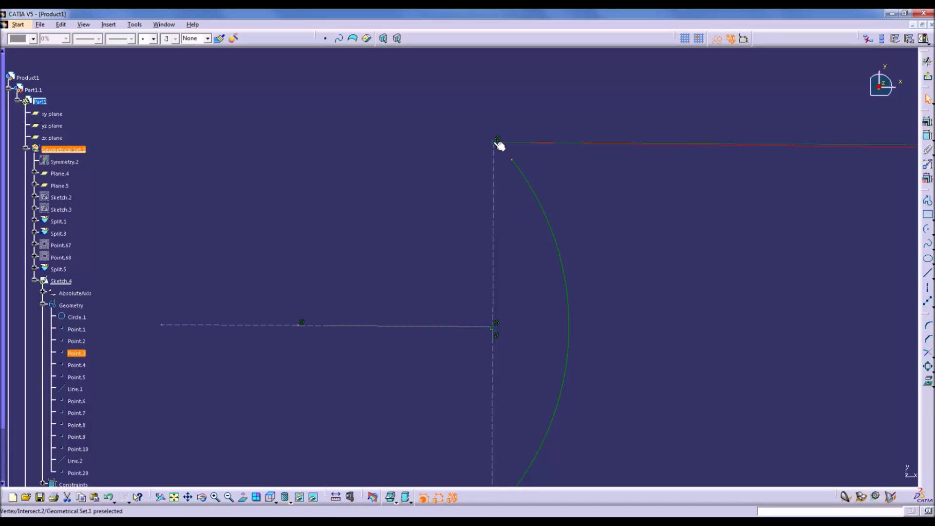
click(926, 121)
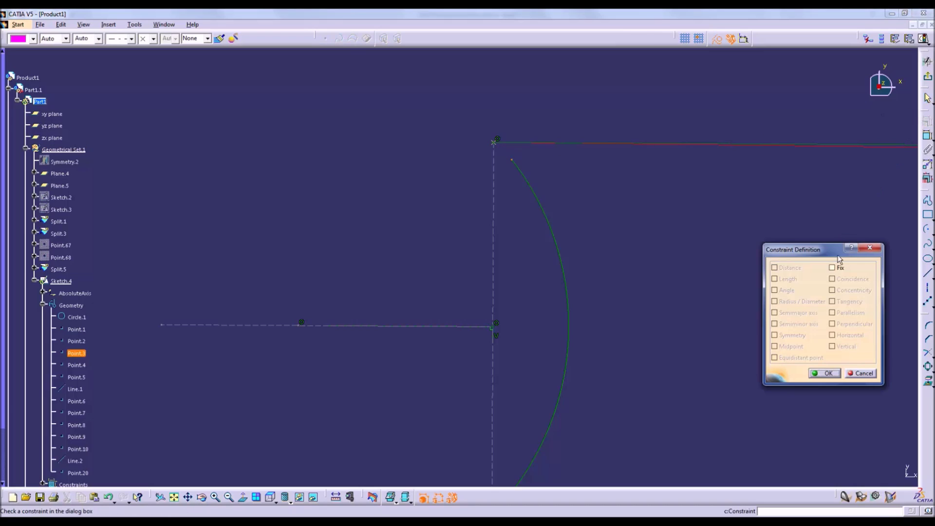
click(833, 268)
click(858, 374)
- Collapse the trailing-edge sketch in the tree, exit the sketch and show the wing in isometric view
mouse_move(711, 287)
middle_down()
mouse_move(721, 367)
mouse_move(512, 386)
middle_up()
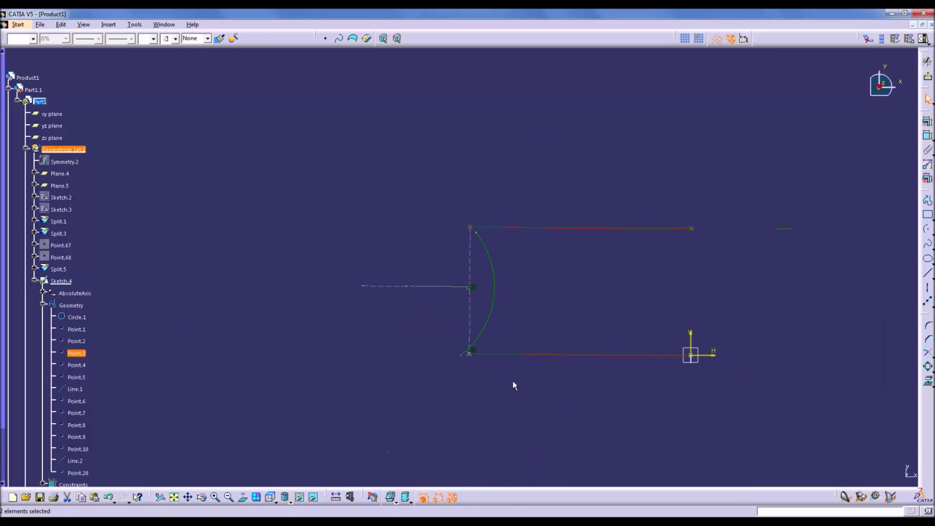
scroll(117, 323, down, 1)
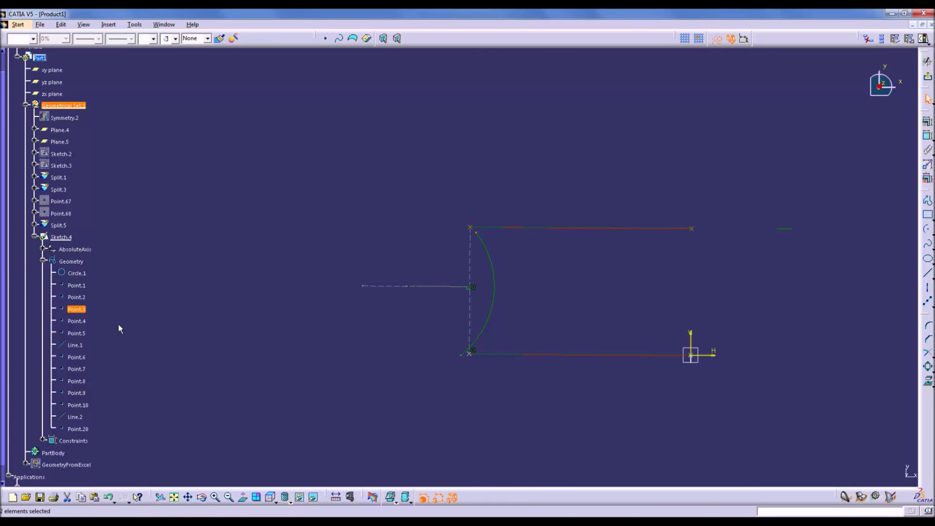
click(34, 237)
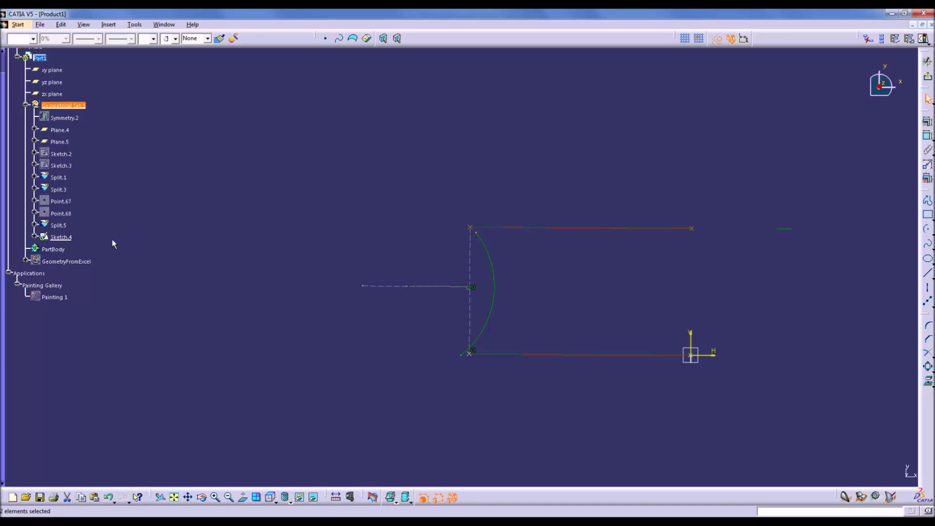
click(928, 75)
click(438, 355)
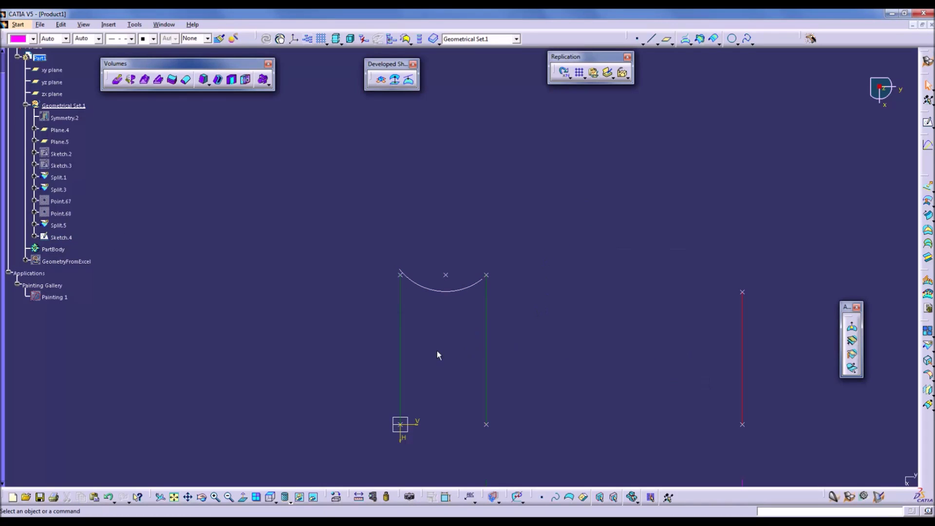
click(275, 502)
click(286, 411)
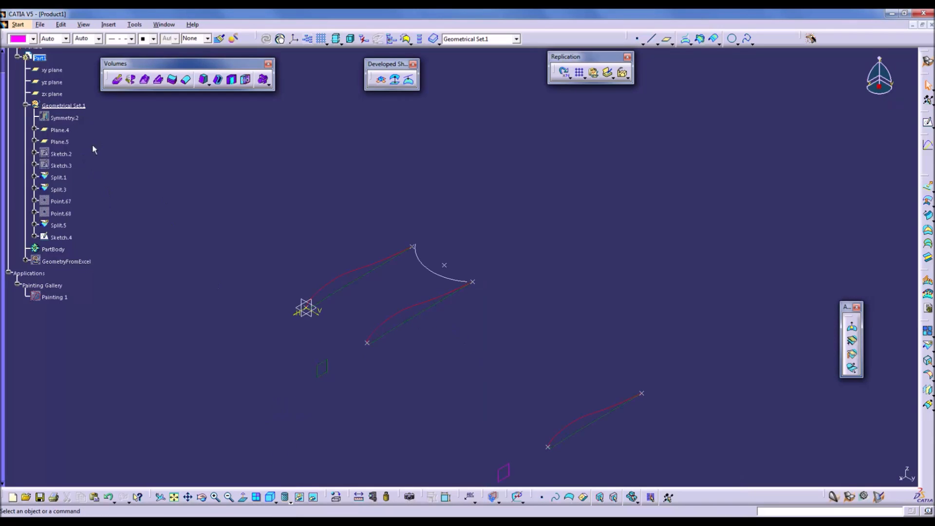
- Turn off intersections computation in the split definitions of the inner, centre and outer airfoils
double_click(58, 178)
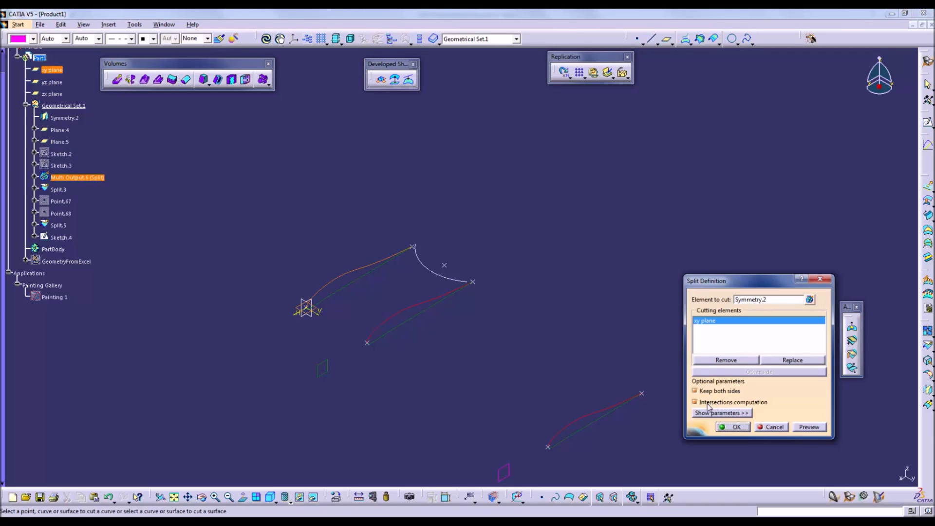
click(724, 427)
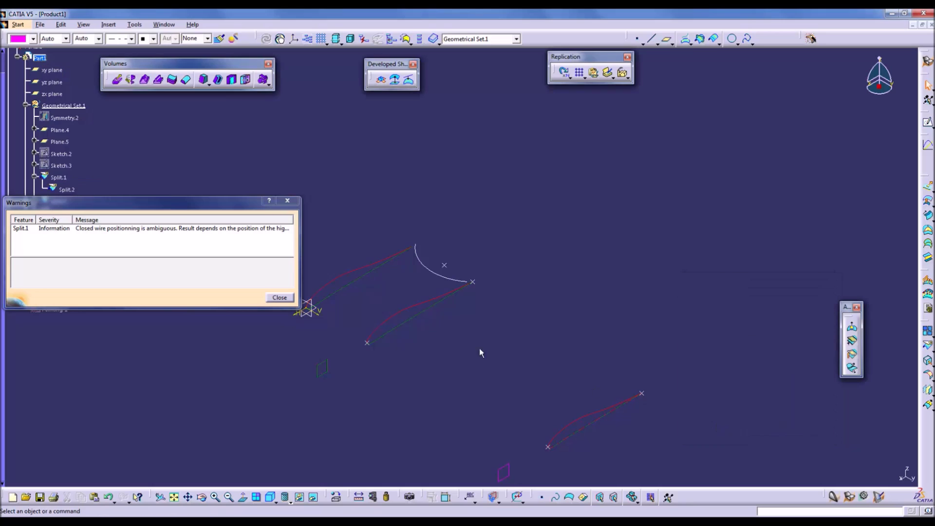
click(279, 297)
double_click(399, 318)
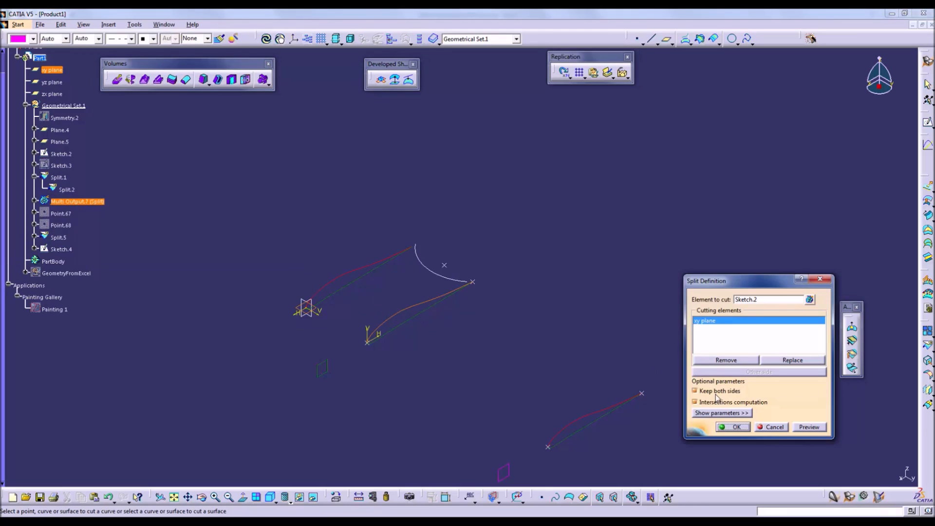
click(726, 427)
click(279, 298)
double_click(613, 411)
click(726, 428)
click(284, 298)
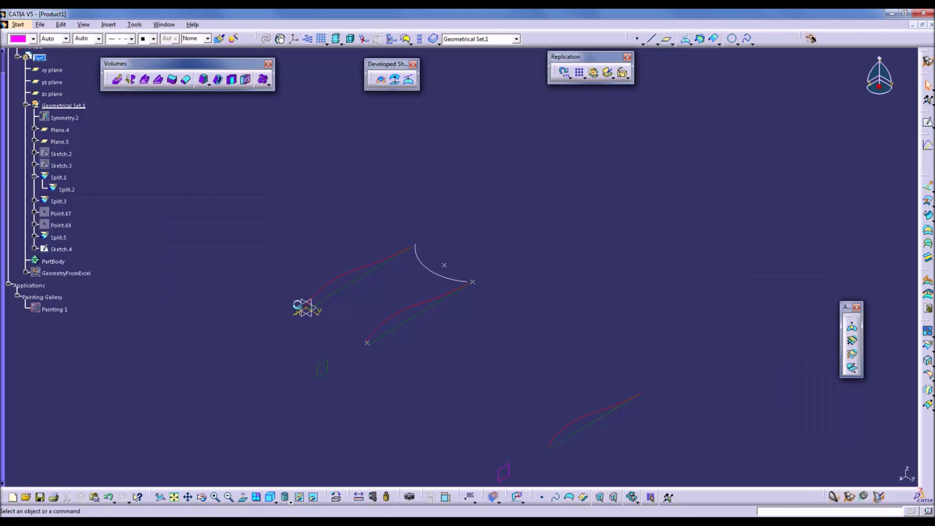
- Create an on-curve point at the trailing-edge extremity of the inner rib's upper curve, using a curve length ratio of 0
click(638, 38)
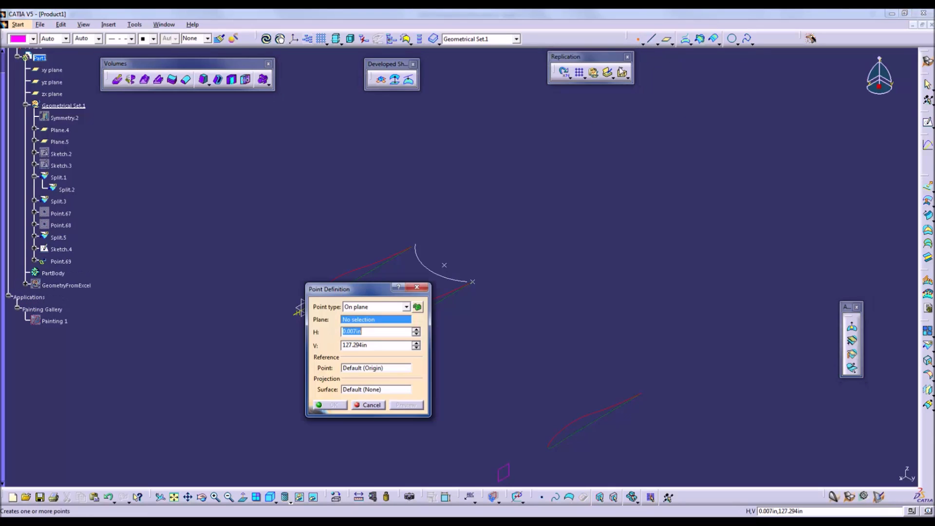
drag(341, 292, 574, 222)
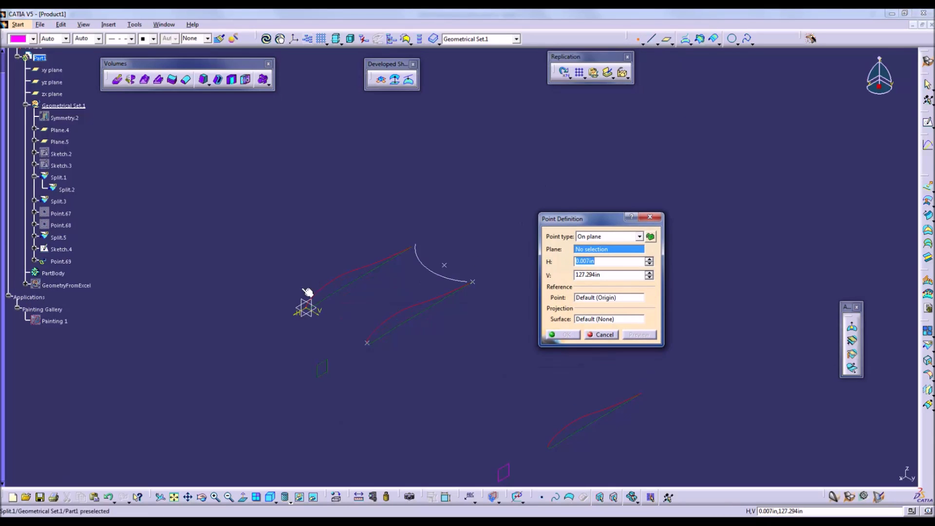
click(347, 274)
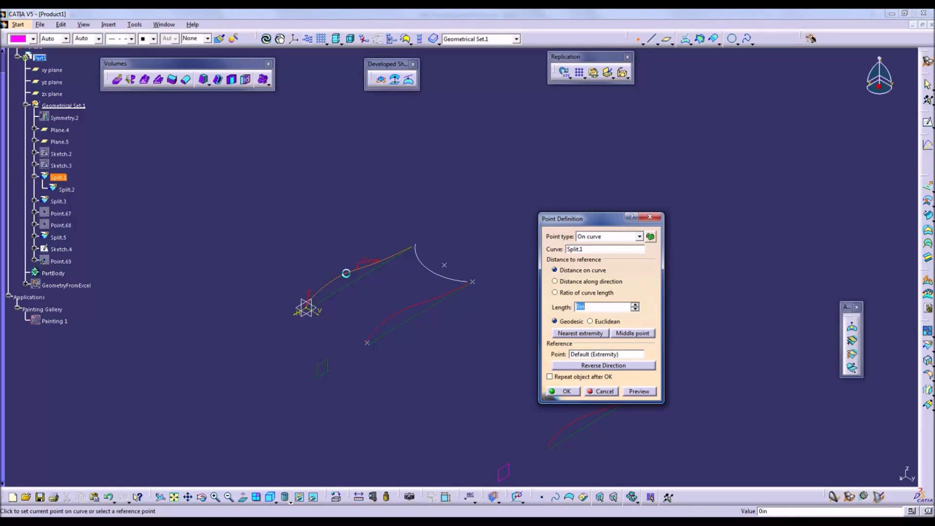
click(346, 274)
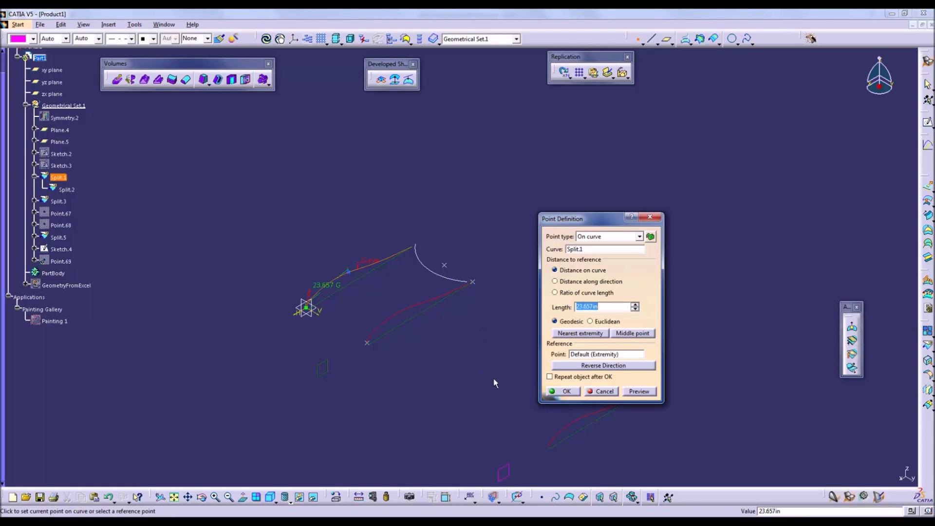
click(587, 366)
click(597, 336)
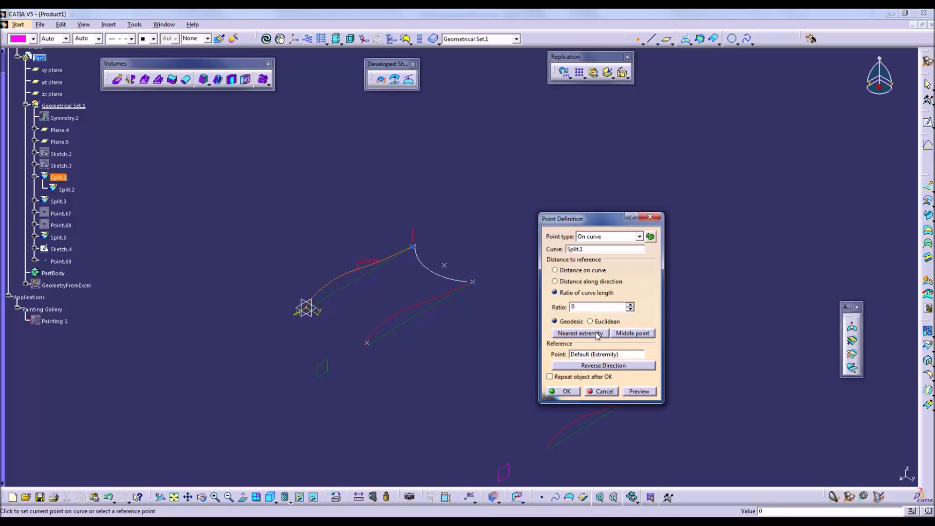
click(566, 392)
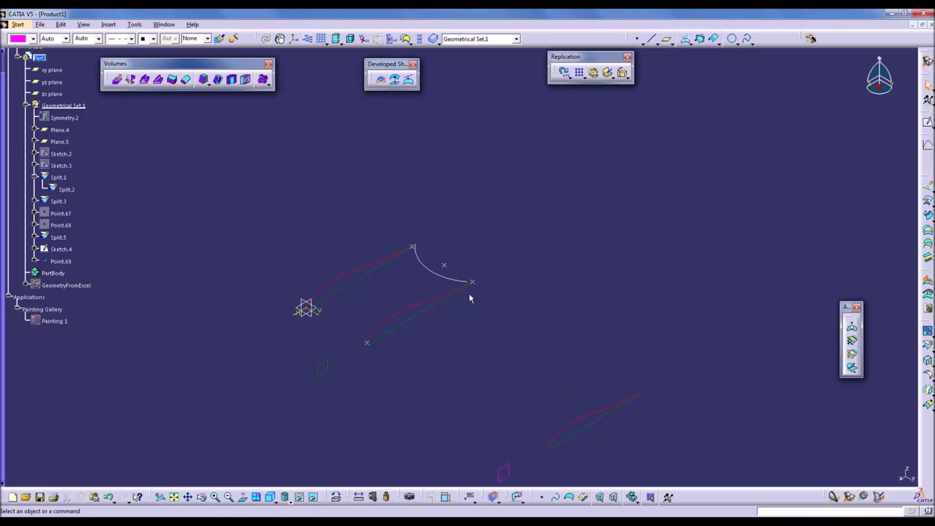
- Colour the new point at the inner rib's trailing edge red
click(415, 249)
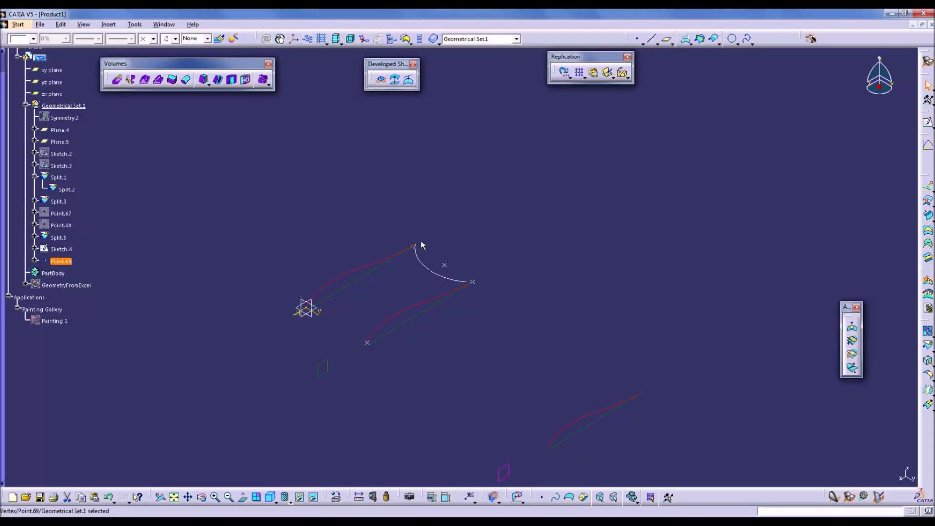
click(32, 39)
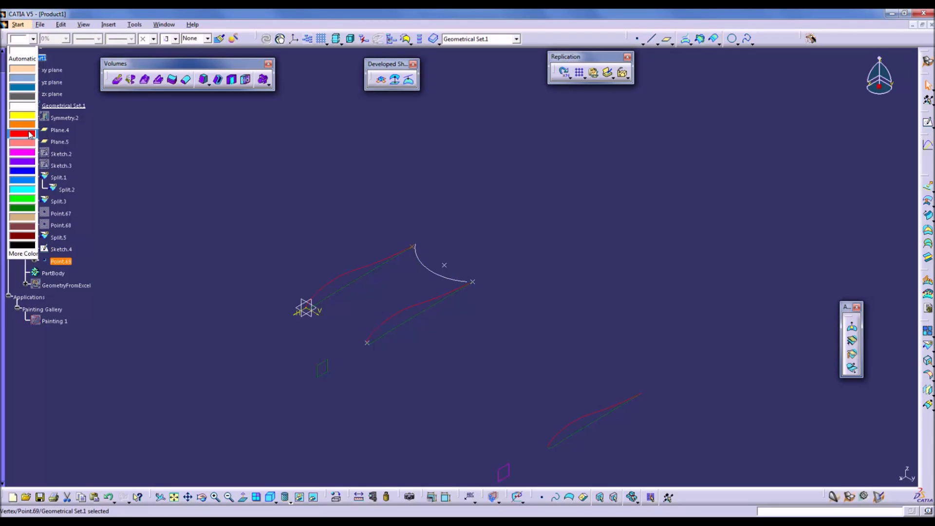
click(28, 133)
click(153, 39)
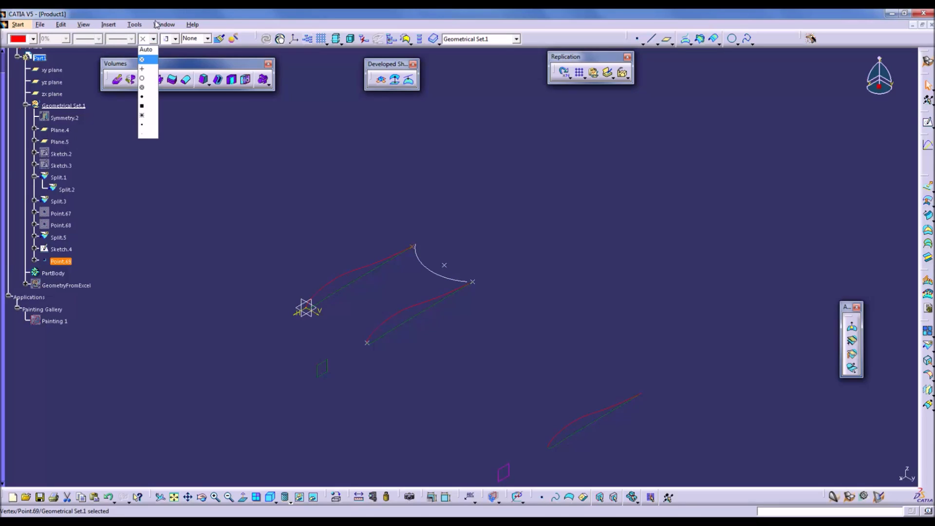
click(161, 14)
click(509, 392)
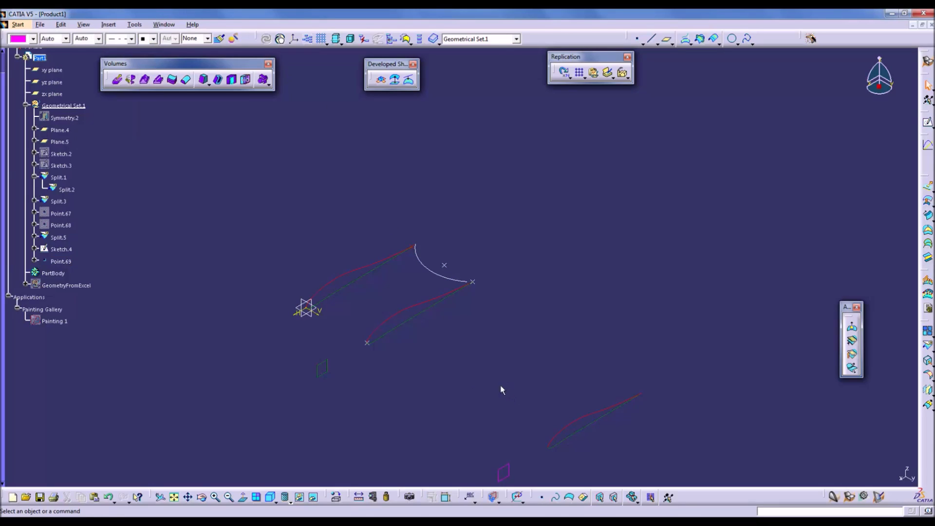
- Create an on-curve point at the centre rib's trailing-edge extremity and another point on the inner rib's upper curve
click(469, 283)
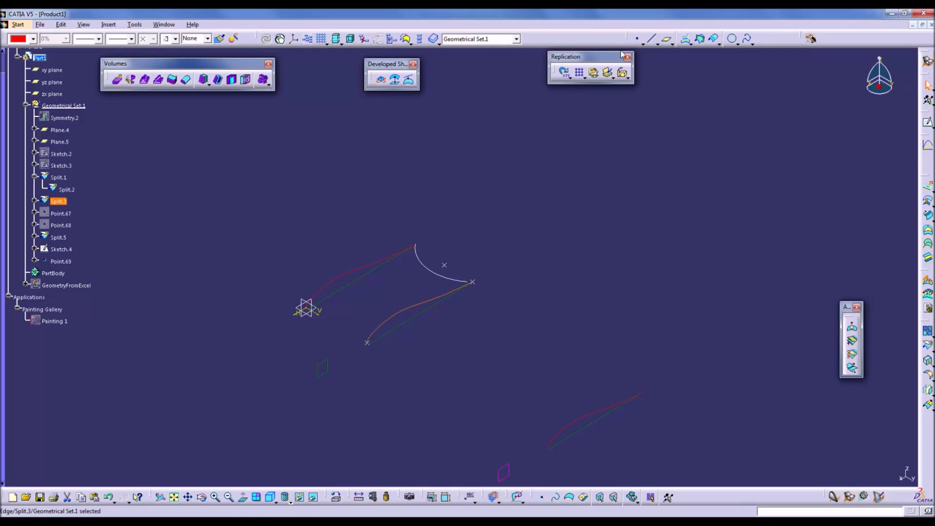
click(637, 40)
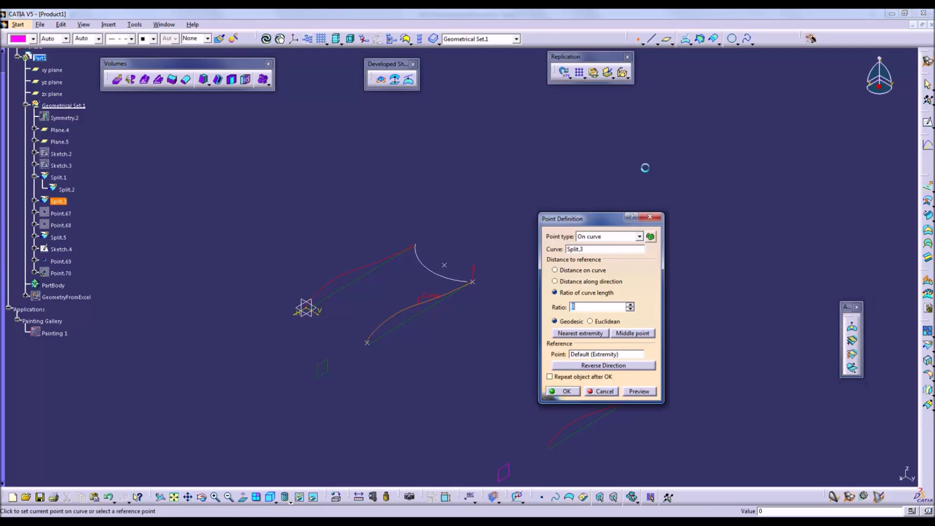
click(587, 334)
click(573, 393)
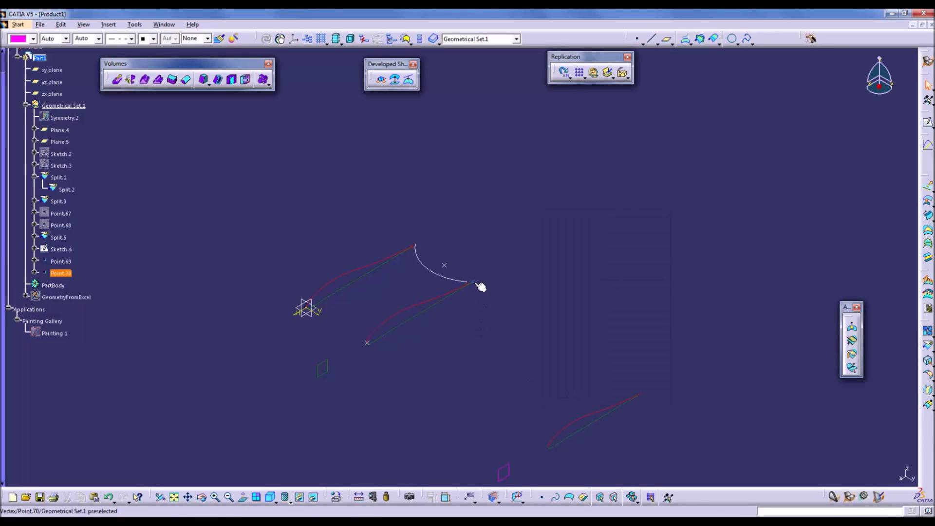
click(333, 282)
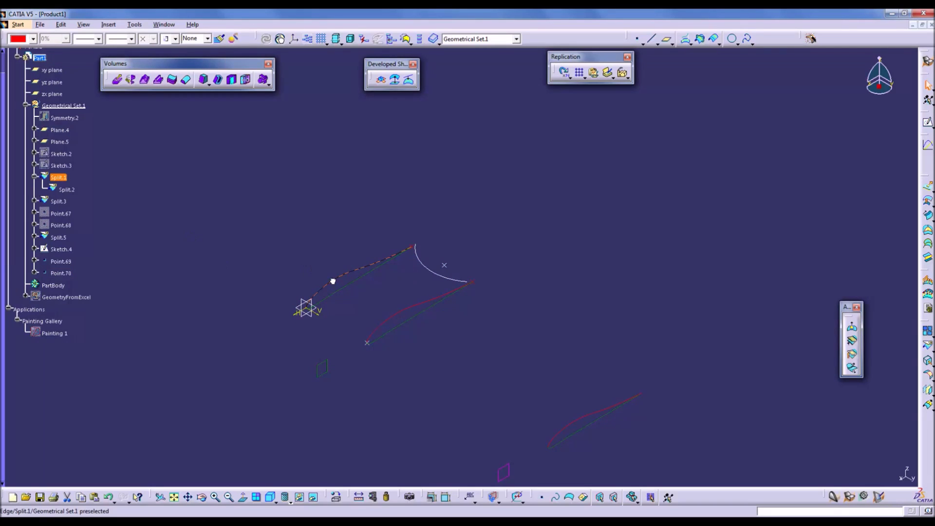
click(574, 395)
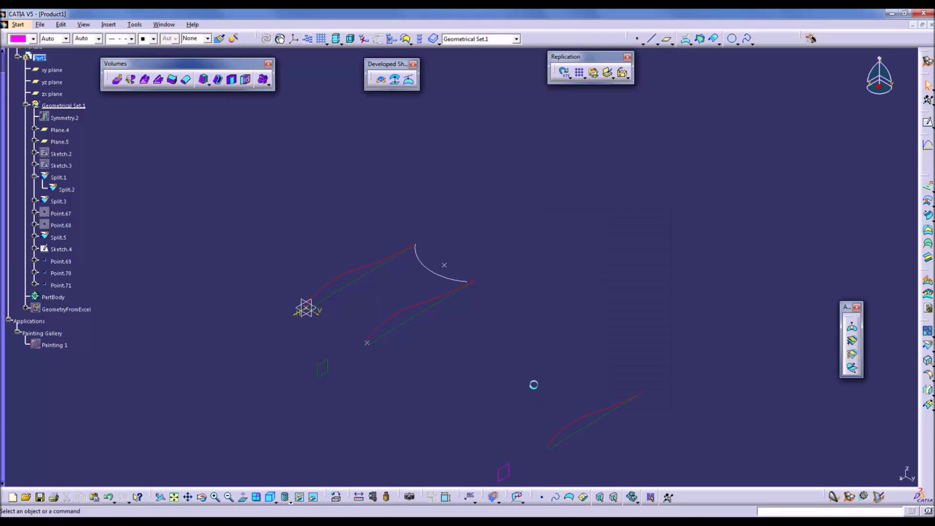
- Reopen the trailing-edge sketch and make its inner end point coincident with the inner rib's trailing-edge point
double_click(432, 273)
mouse_move(493, 364)
middle_down()
mouse_move(466, 361)
mouse_move(463, 279)
middle_up()
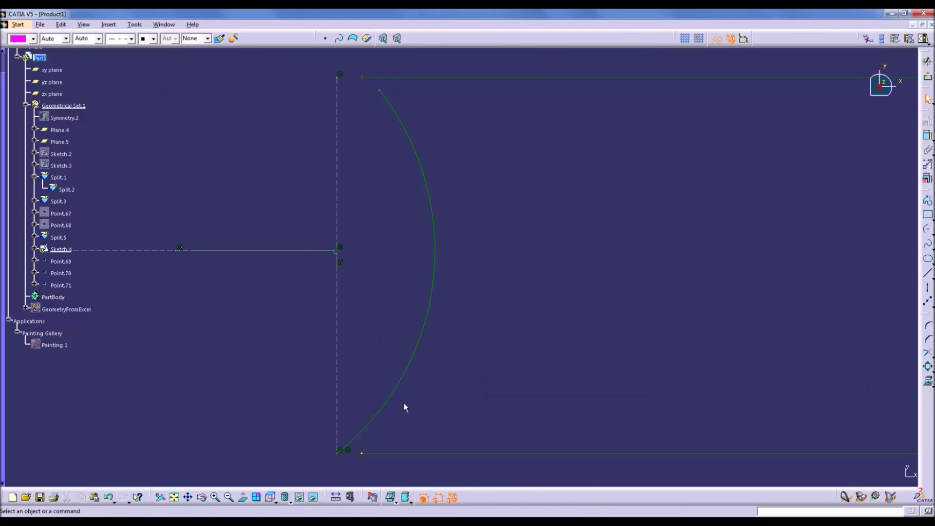
click(365, 454)
click(928, 121)
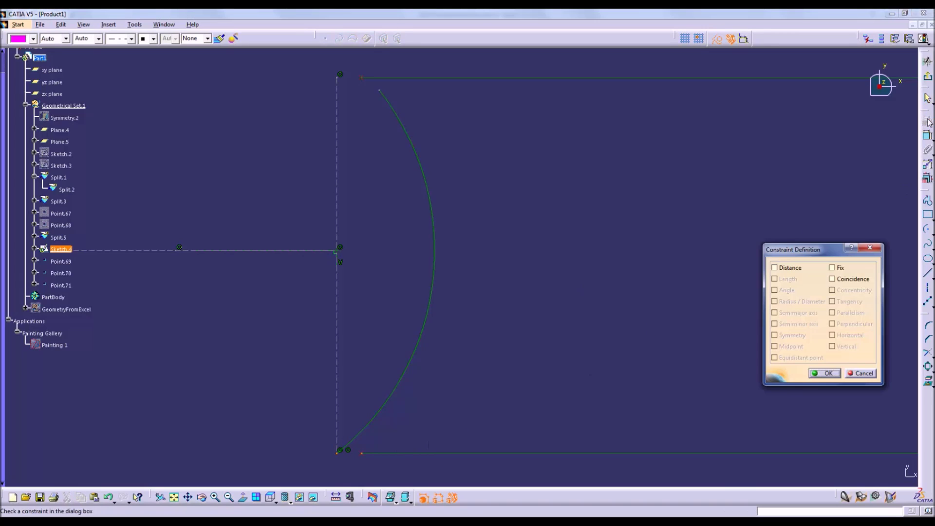
click(856, 280)
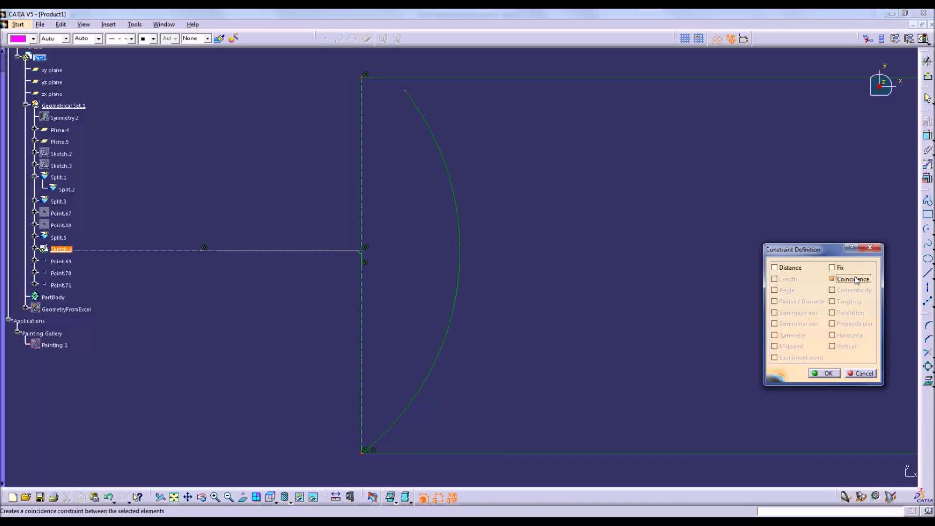
click(824, 373)
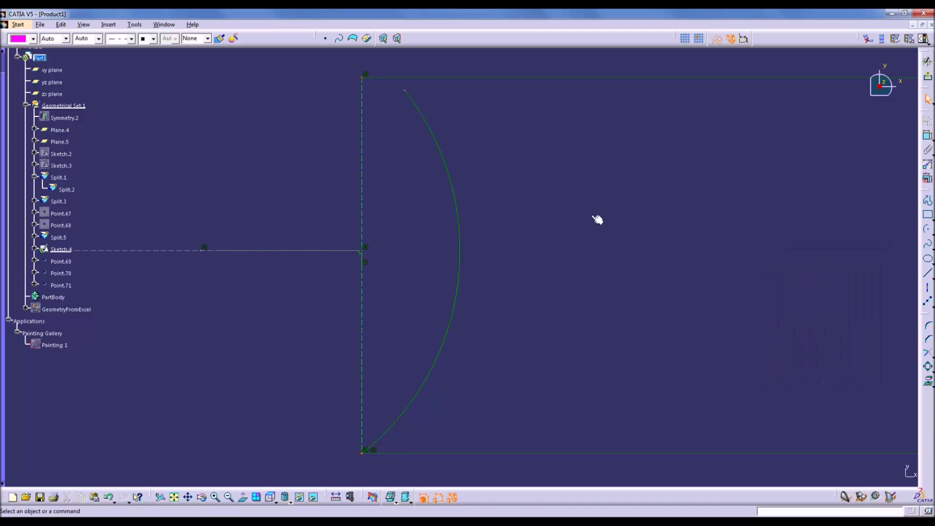
- Pull the arc's free end toward the centre rib and delete the extra coincidence constraint at the middle of the dashed vertical line
drag(402, 92, 374, 88)
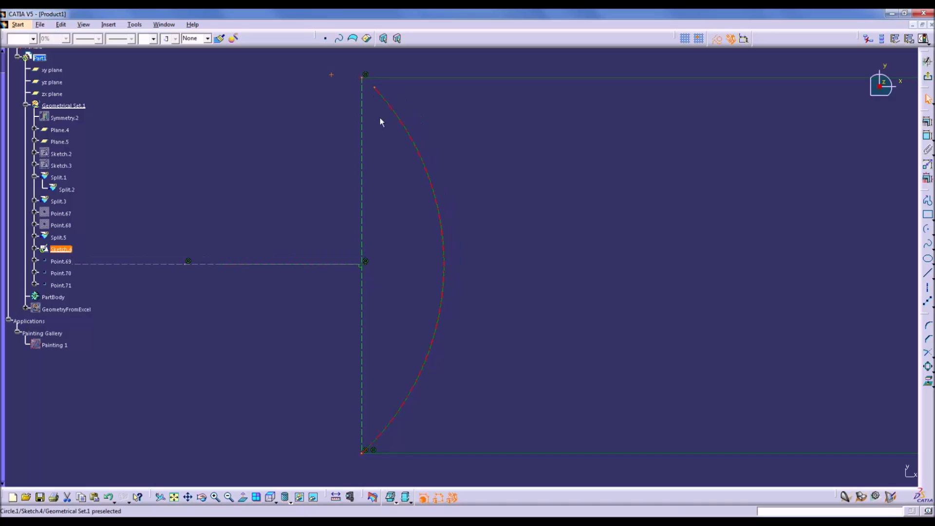
click(371, 263)
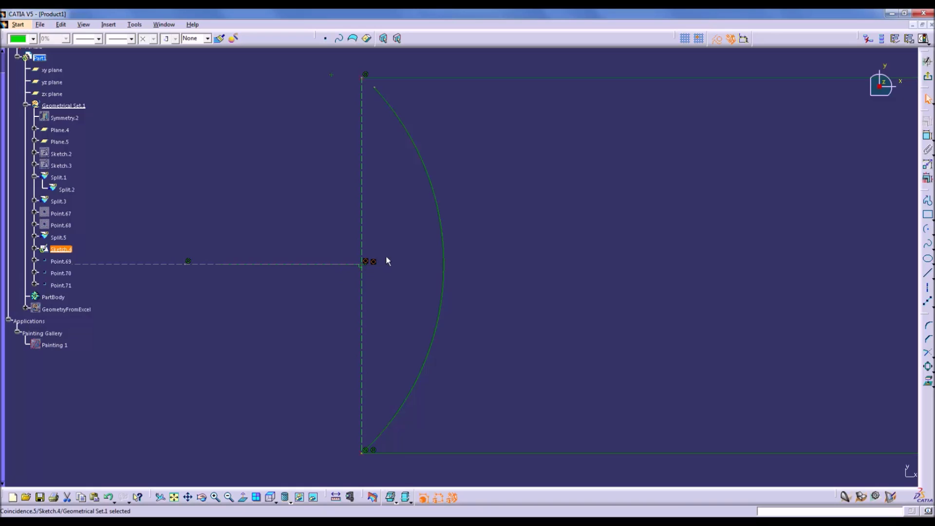
key(Delete)
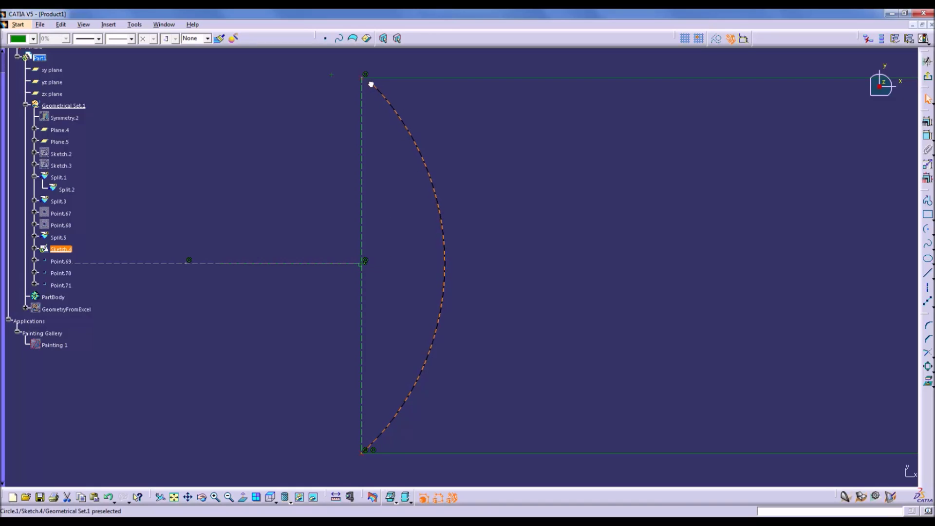
- Make the arc's free end point coincident with Point.70 at the rib's trailing-edge tip
drag(371, 84, 367, 81)
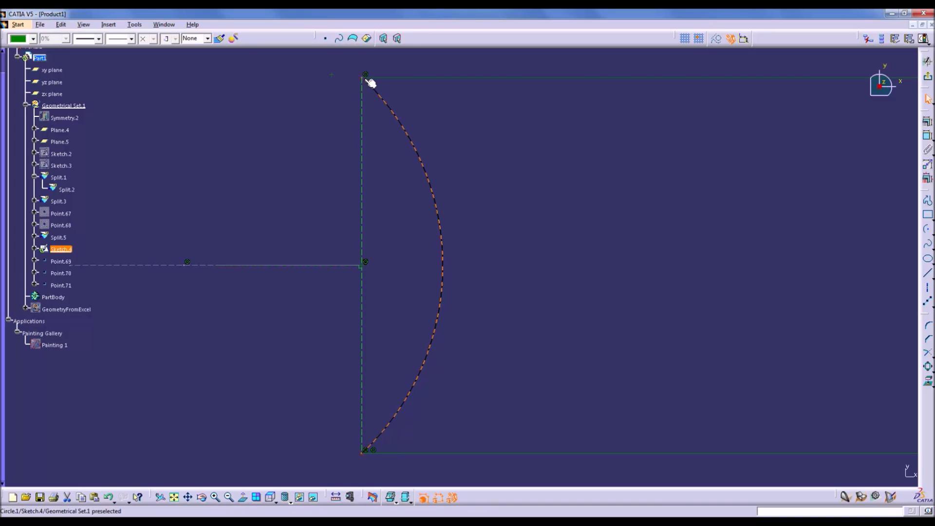
ctrl+click(363, 78)
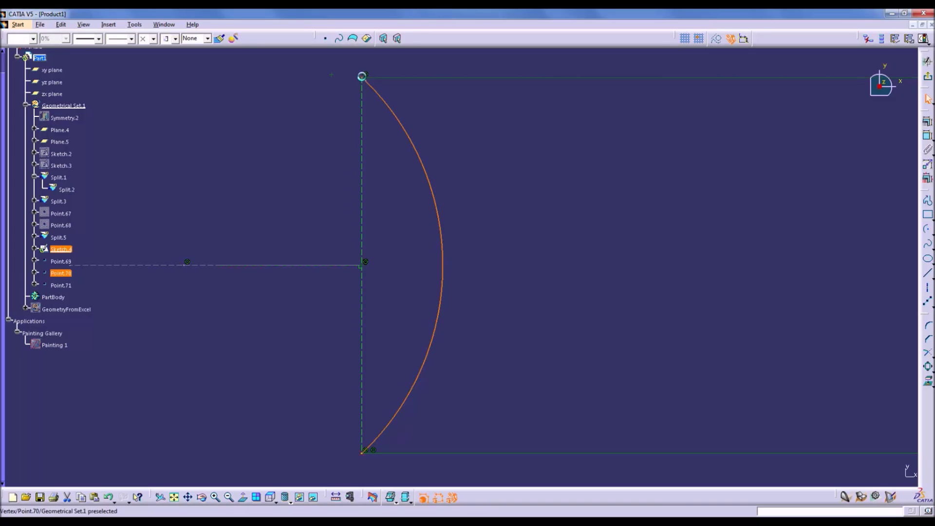
click(362, 77)
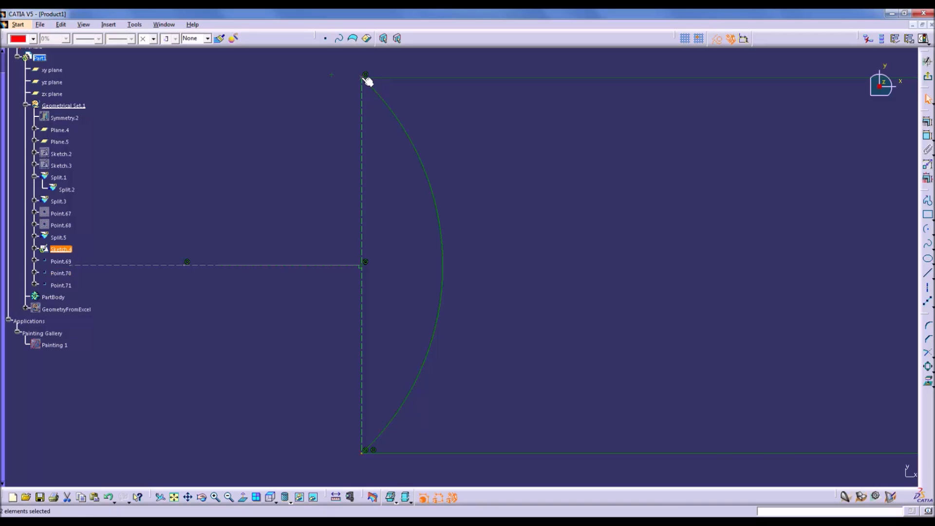
click(368, 81)
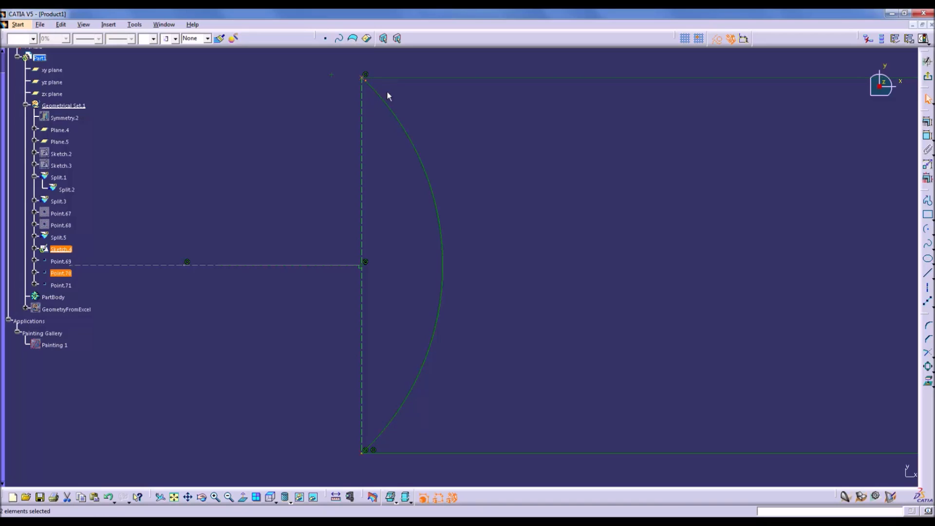
click(928, 122)
click(854, 282)
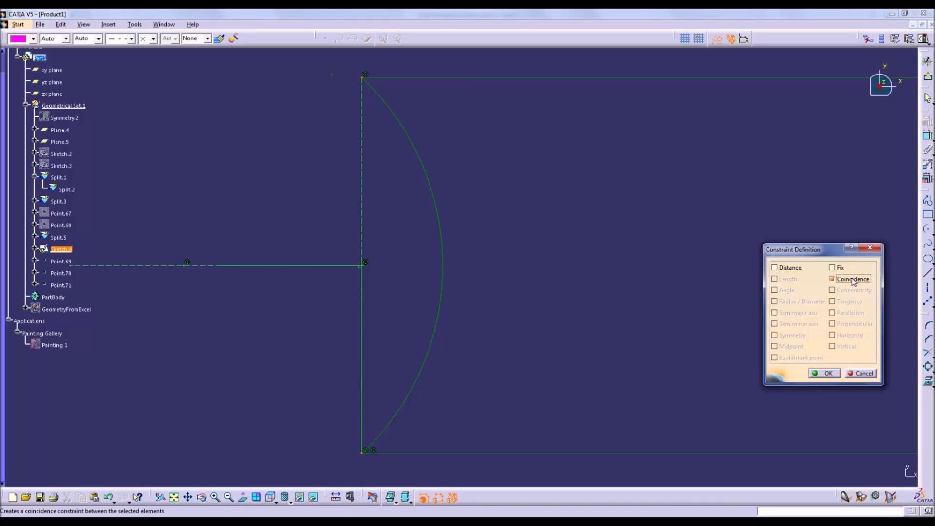
click(824, 373)
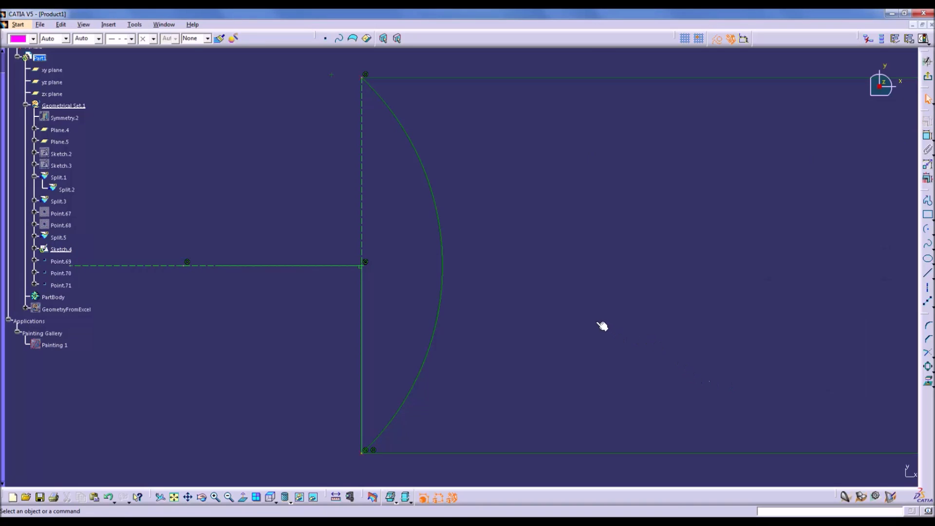
- Show Painting 1, try to pull the arc's centre to match the drawn trailing edge, and hide the painting again
mouse_move(597, 323)
middle_down()
mouse_move(618, 378)
mouse_move(622, 446)
middle_up()
right_click(65, 349)
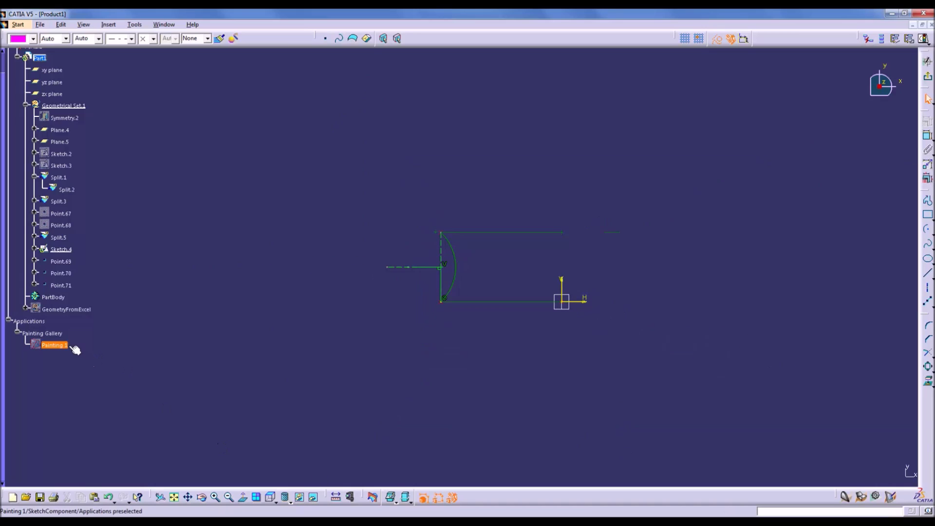
click(93, 376)
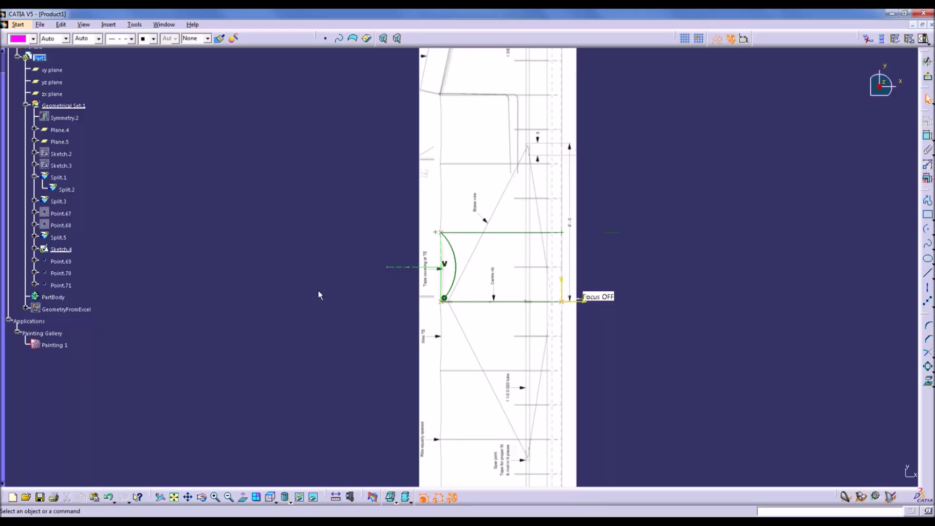
click(387, 267)
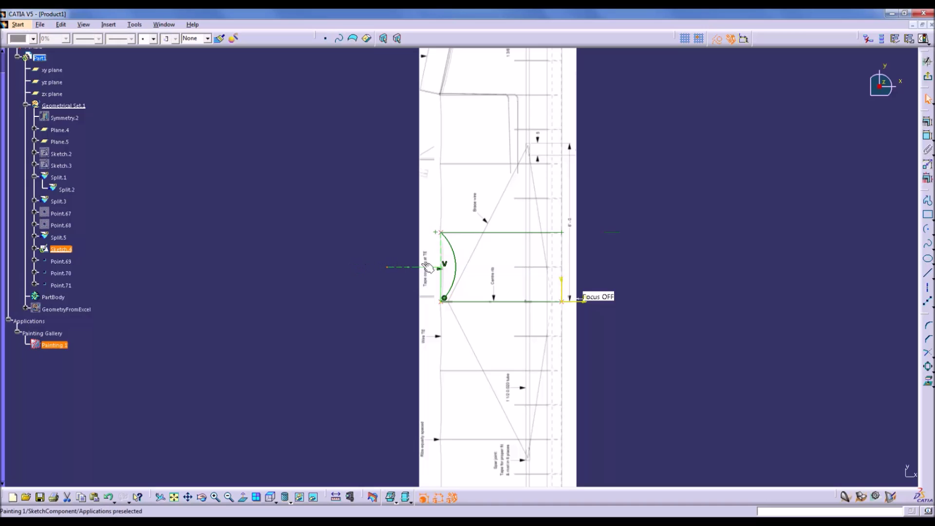
click(409, 273)
ctrl+middle_drag(366, 309, 219, 256)
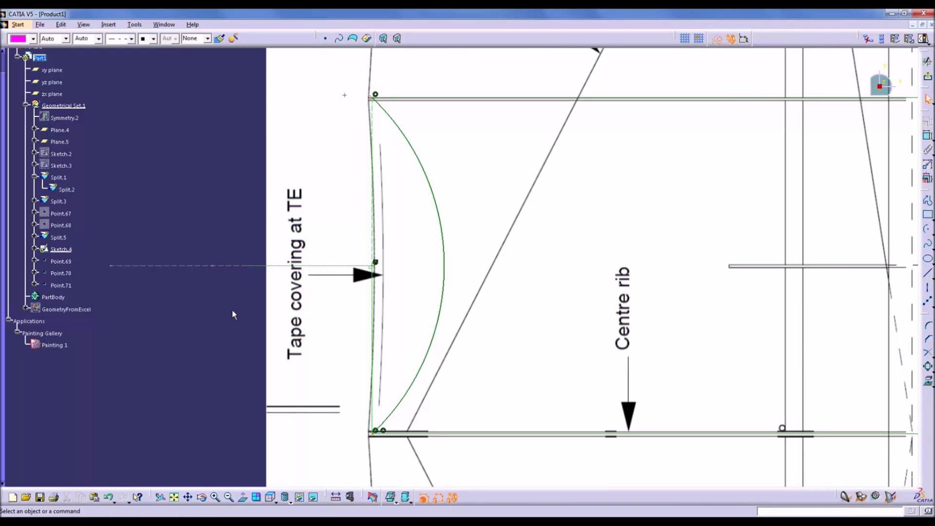
ctrl+middle_drag(238, 341, 241, 429)
drag(358, 267, 116, 267)
ctrl+middle_drag(307, 338, 302, 210)
right_click(255, 344)
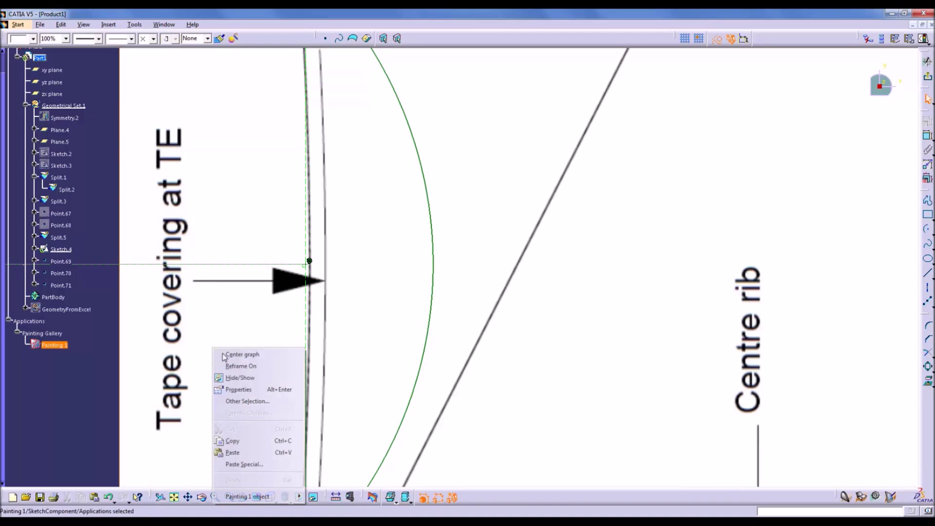
click(244, 378)
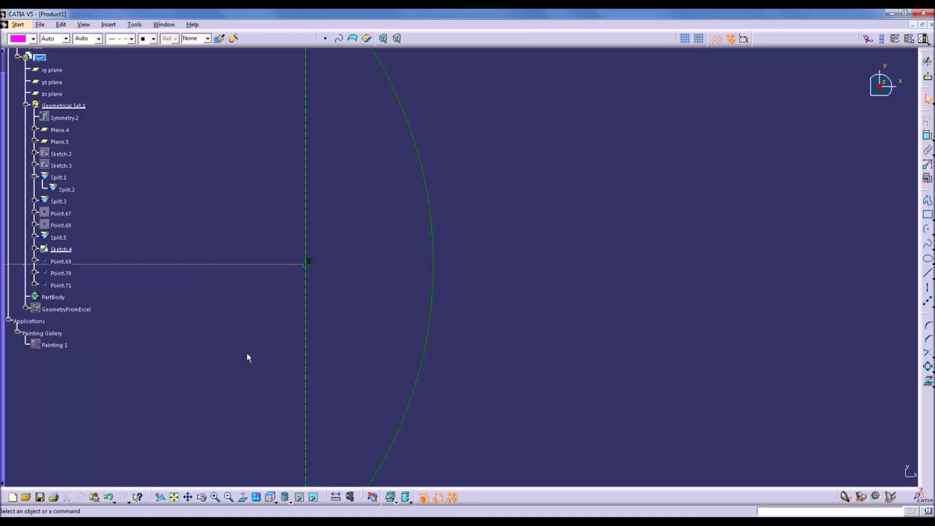
- Delete the coincidence constraint at the dashed vertical line's middle and the horizontal line running from it to the arc's centre
click(309, 262)
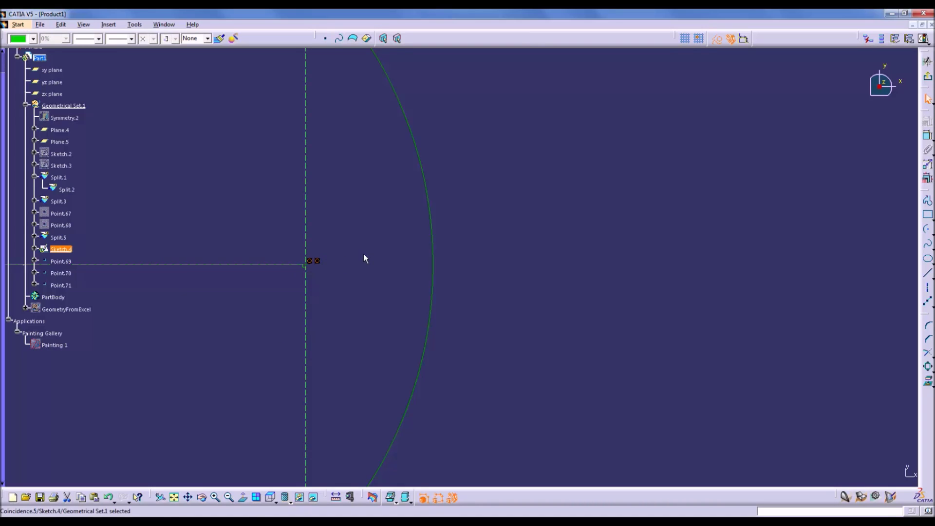
key(Delete)
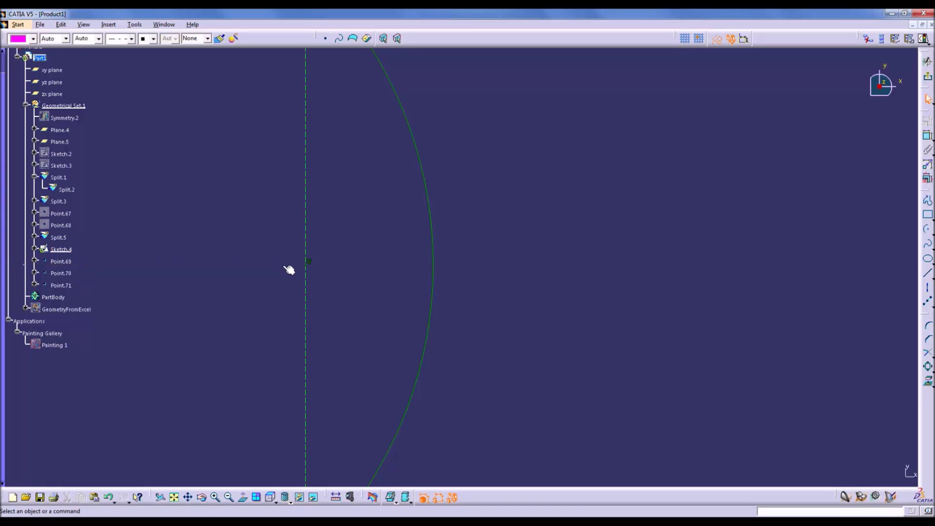
mouse_move(262, 280)
middle_down()
mouse_move(279, 375)
mouse_move(282, 362)
middle_up()
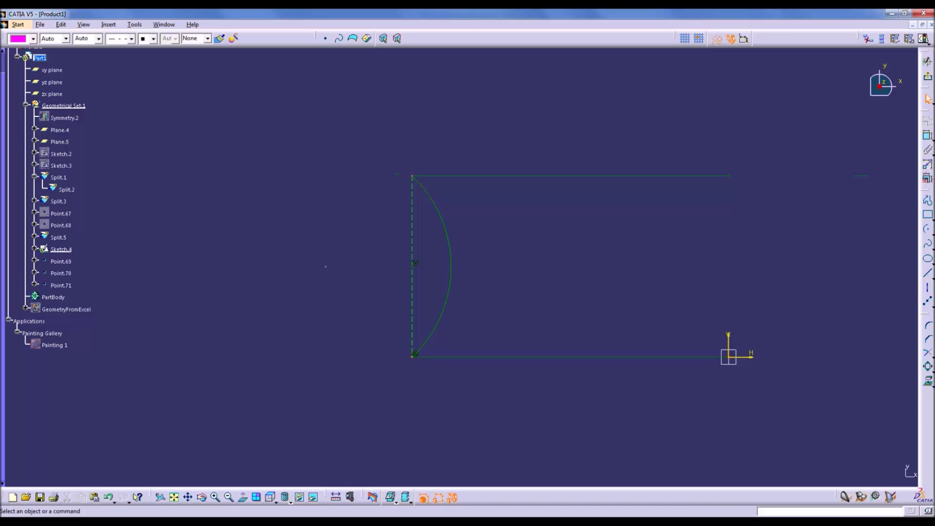
- Draw a horizontal infinite line through the middle of the dashed vertical line
click(930, 282)
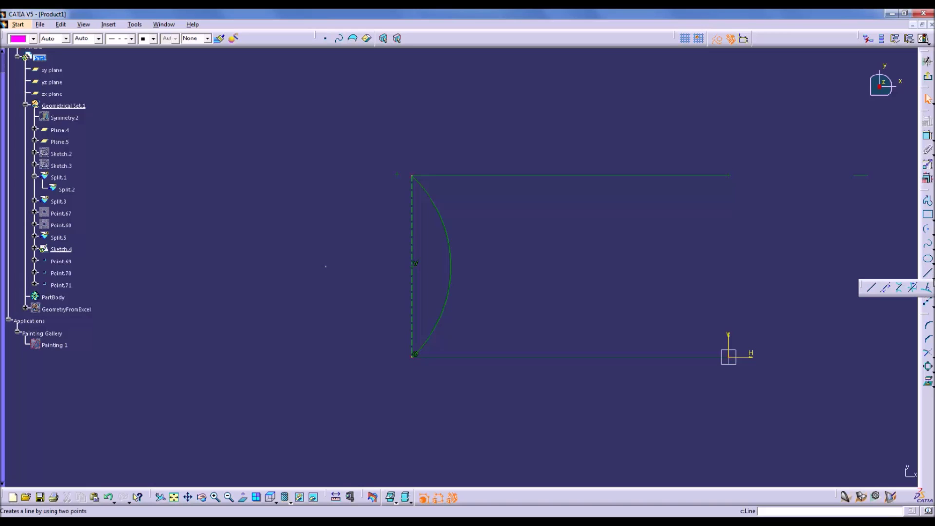
click(887, 290)
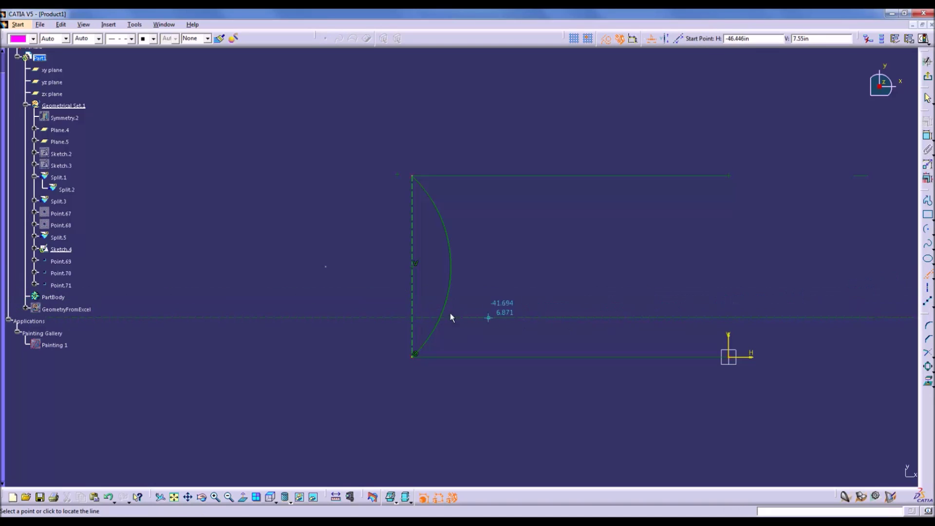
click(412, 267)
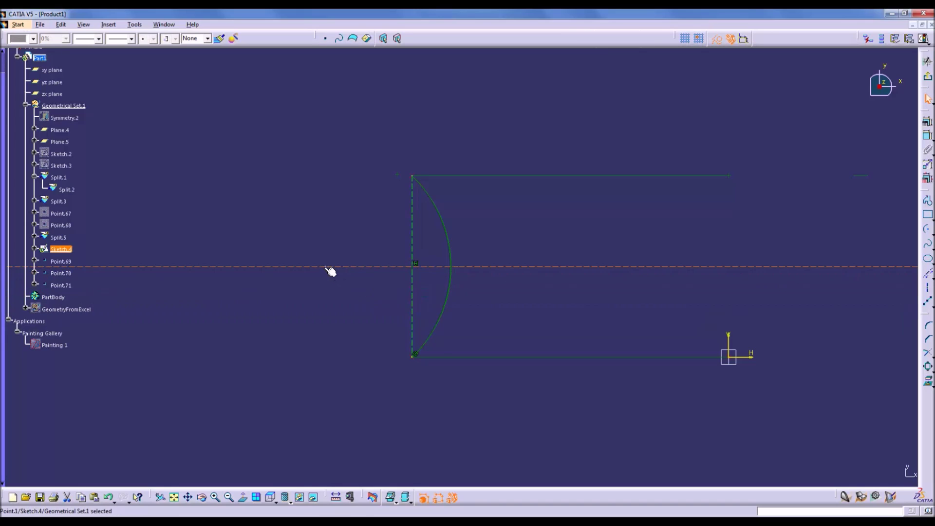
- Make the arc's centre point coincident with the horizontal infinite line
click(359, 267)
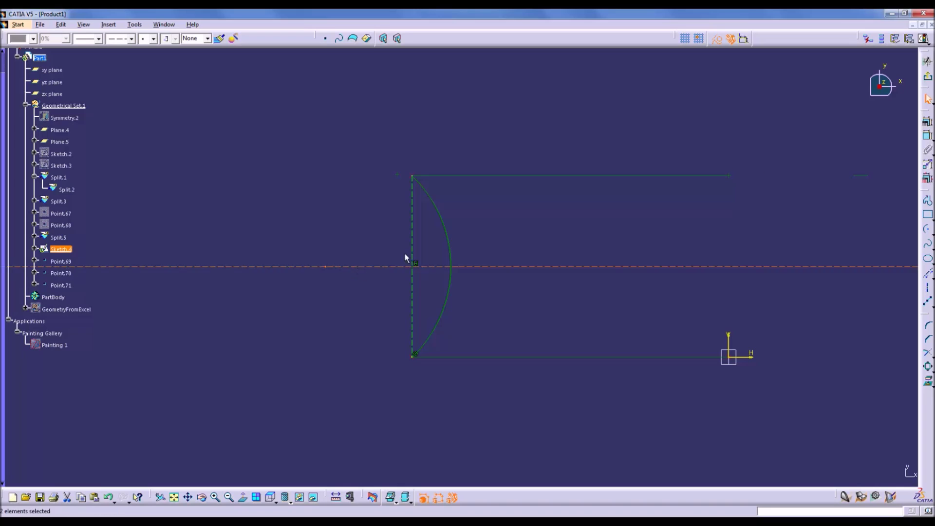
click(927, 131)
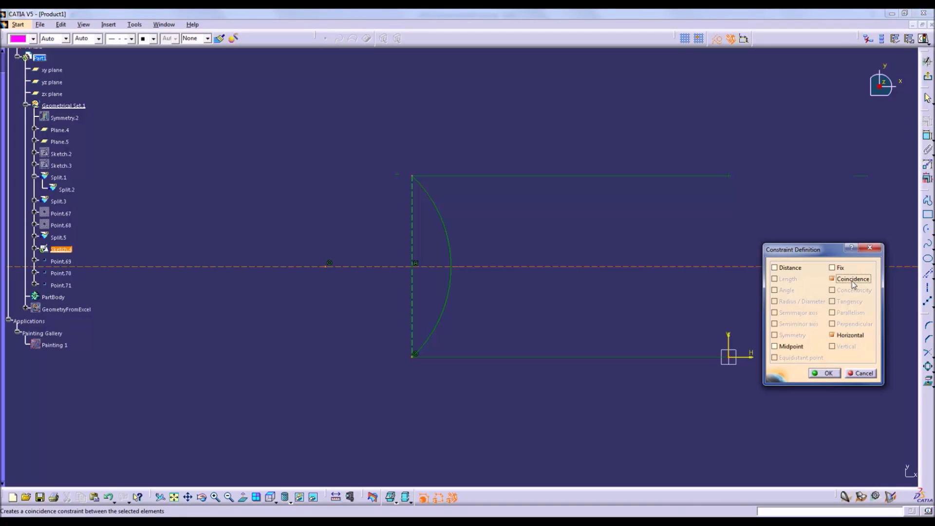
click(826, 373)
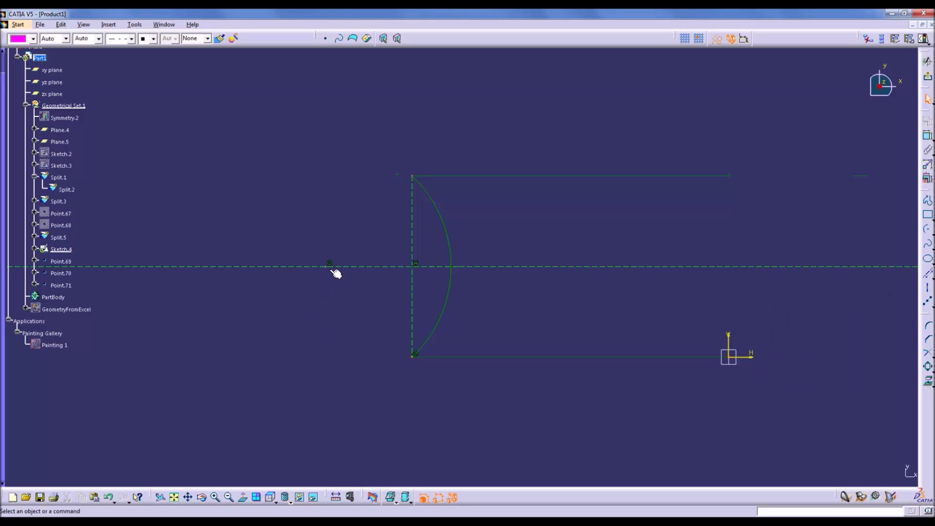
- Flatten the arc to match the trailing edge shown in Painting 1 by moving its centre along the infinite line, and exit the sketch
drag(329, 264, 181, 263)
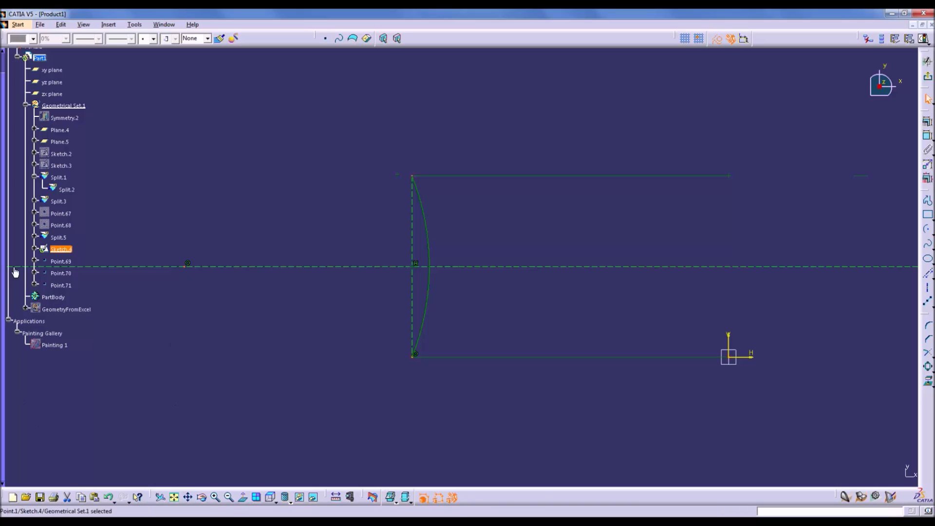
right_click(50, 345)
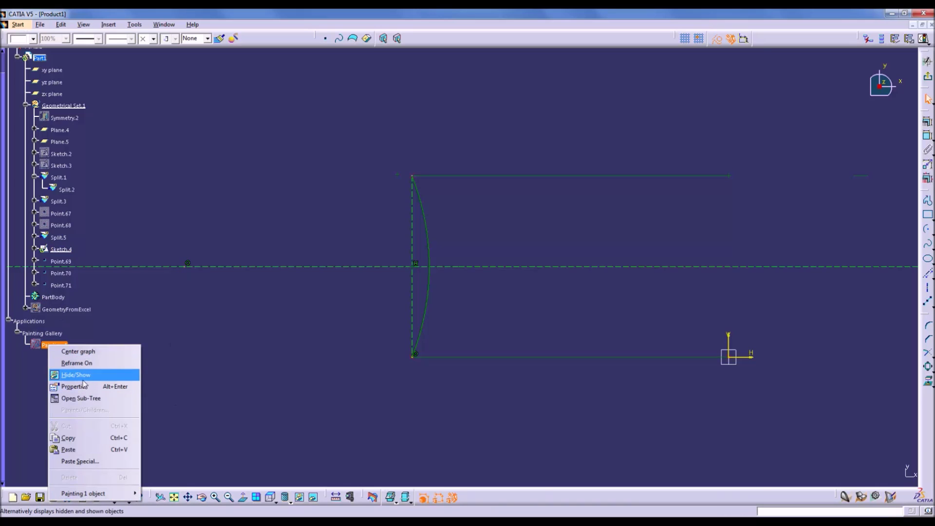
click(86, 380)
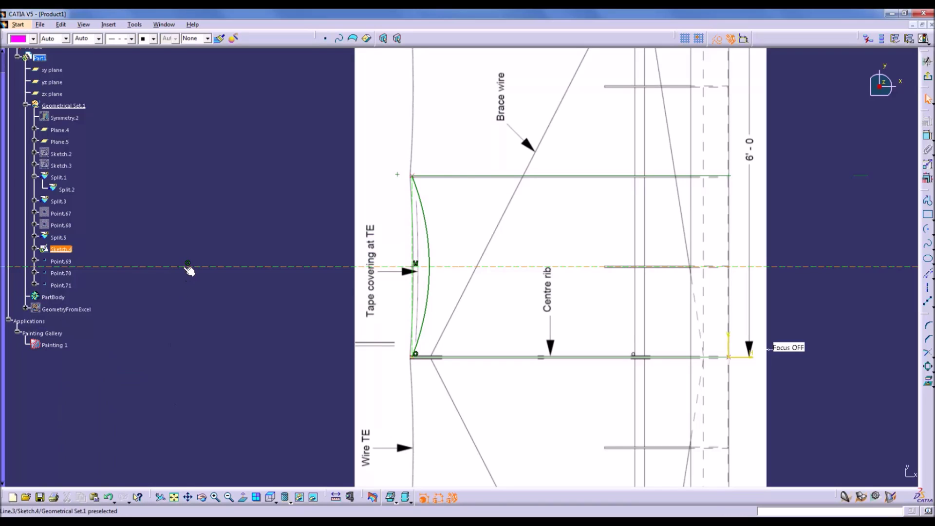
drag(185, 267, 2, 250)
mouse_move(163, 335)
middle_down()
mouse_move(338, 344)
mouse_move(403, 333)
middle_up()
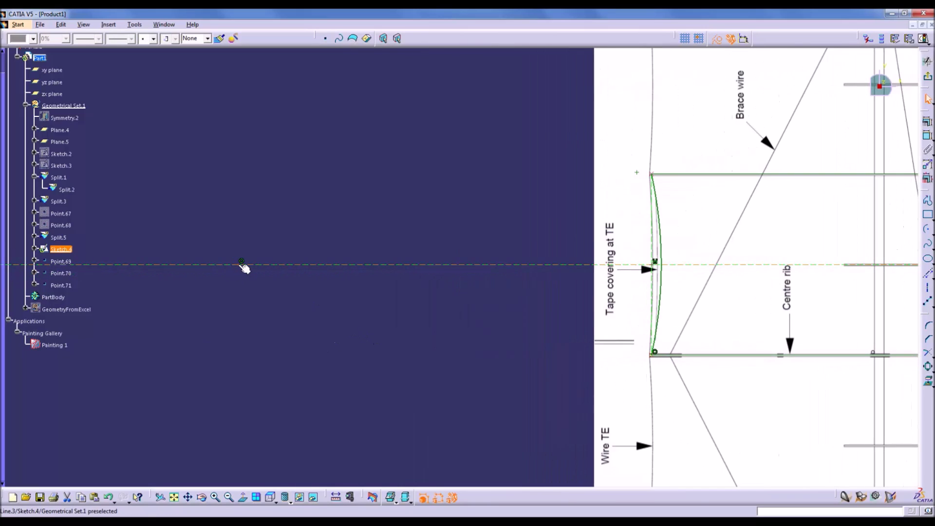
mouse_move(235, 265)
mouse_down()
mouse_move(56, 249)
mouse_move(21, 257)
mouse_up()
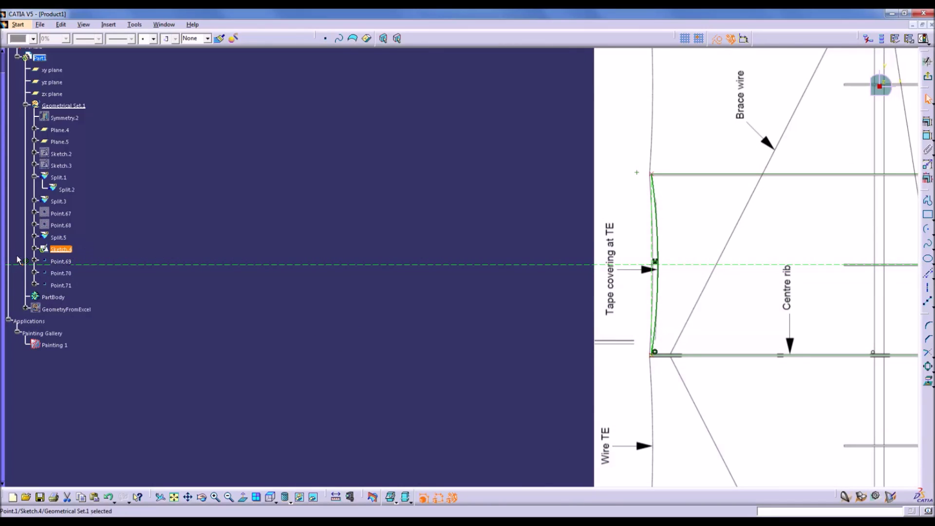
click(928, 79)
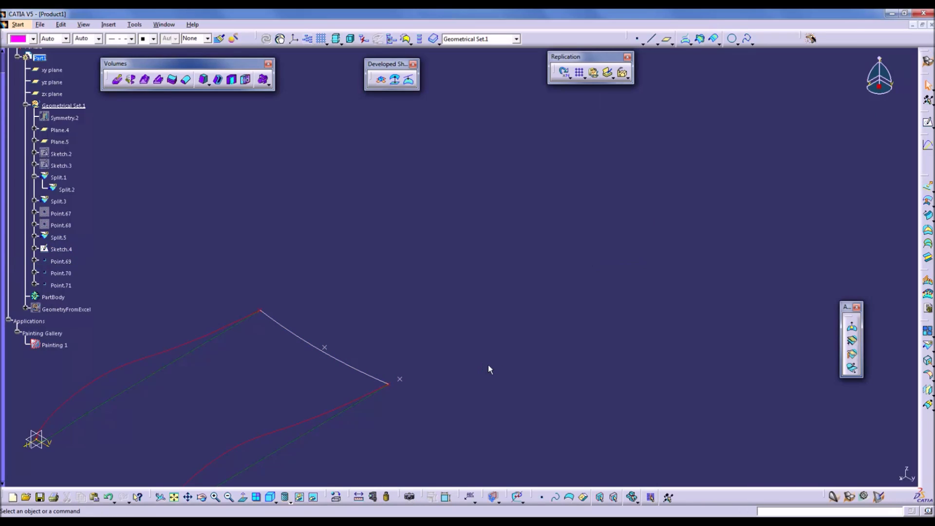
- Create a point-point line joining Point.71 at the origin rib's leading edge to the other rib's leading-edge point
middle_drag(460, 374, 648, 226)
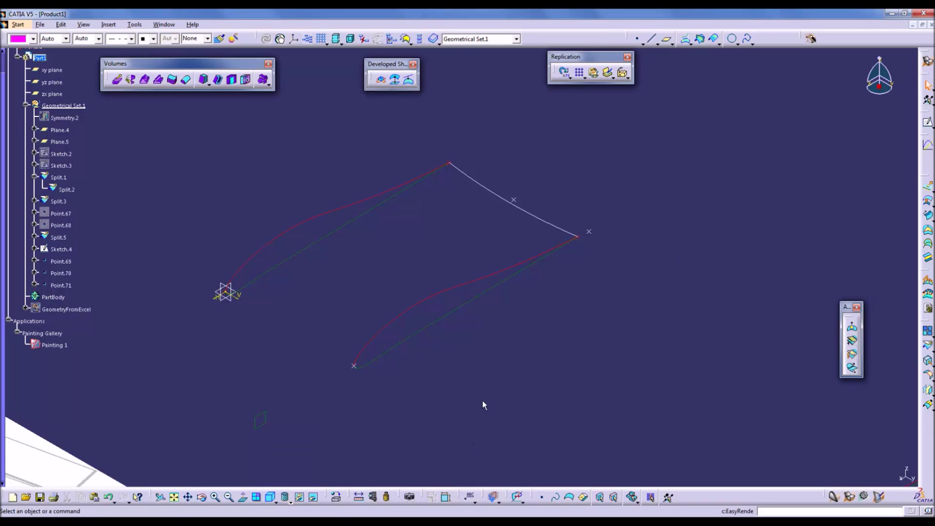
click(652, 39)
click(226, 290)
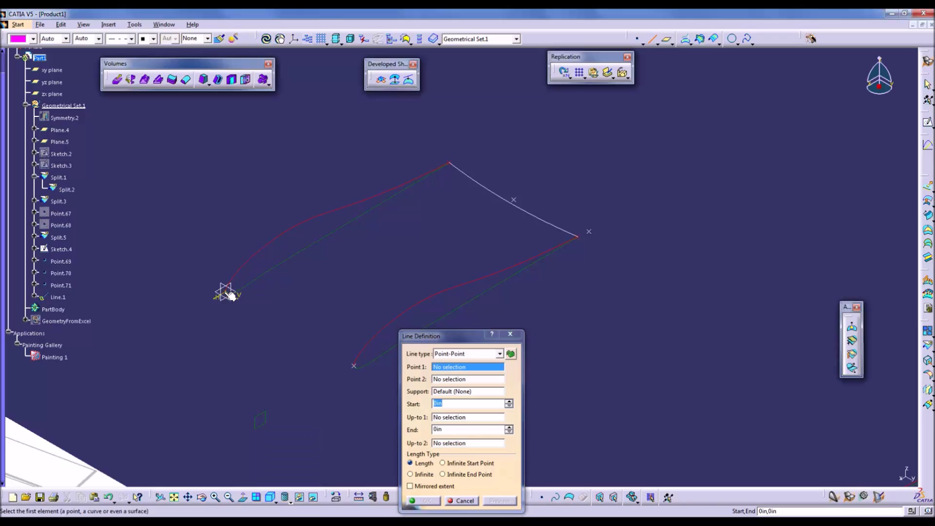
click(354, 365)
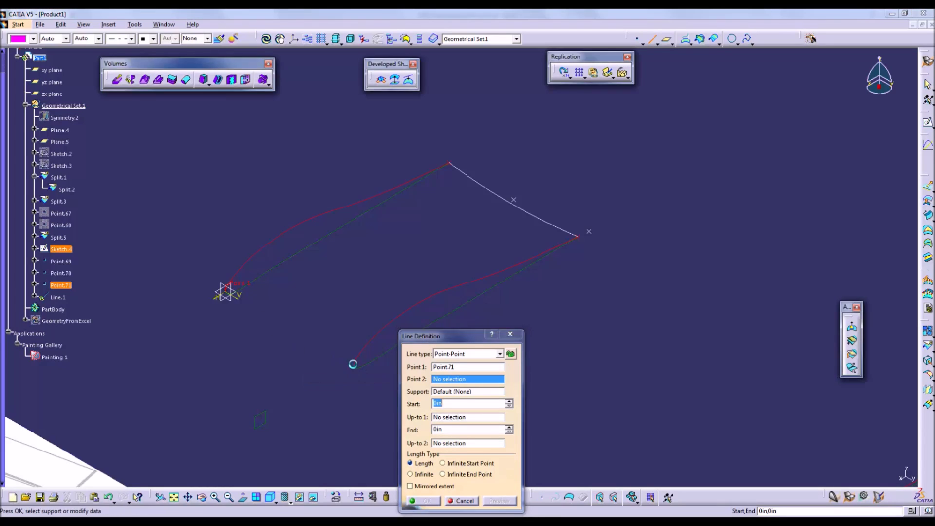
click(427, 501)
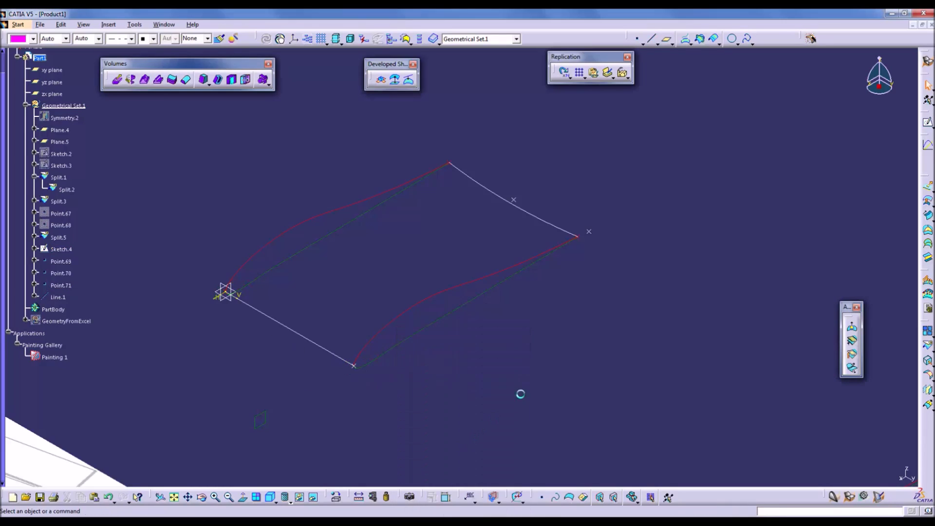
- Sweep the upper rib profile Split.1 with two guide curves, Line.1 at the leading edge and the Sketch.4 trailing-edge arc
click(928, 217)
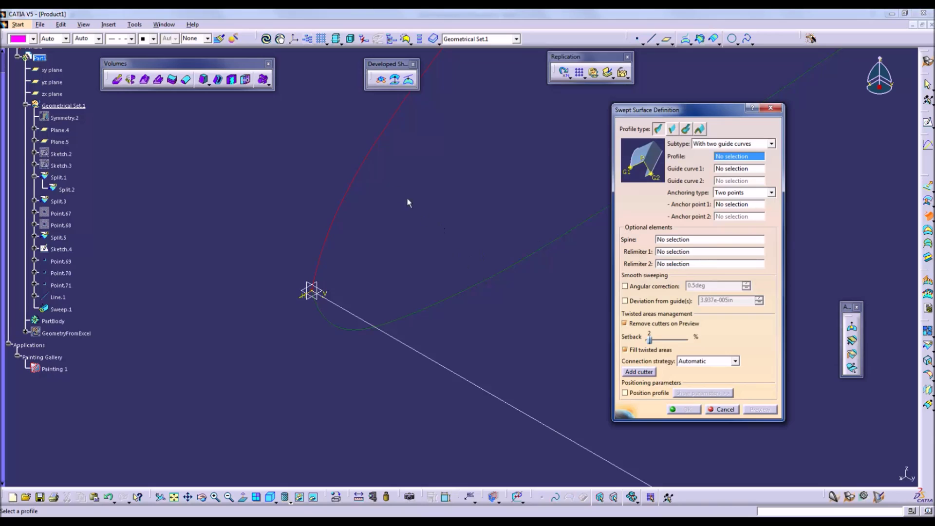
click(372, 152)
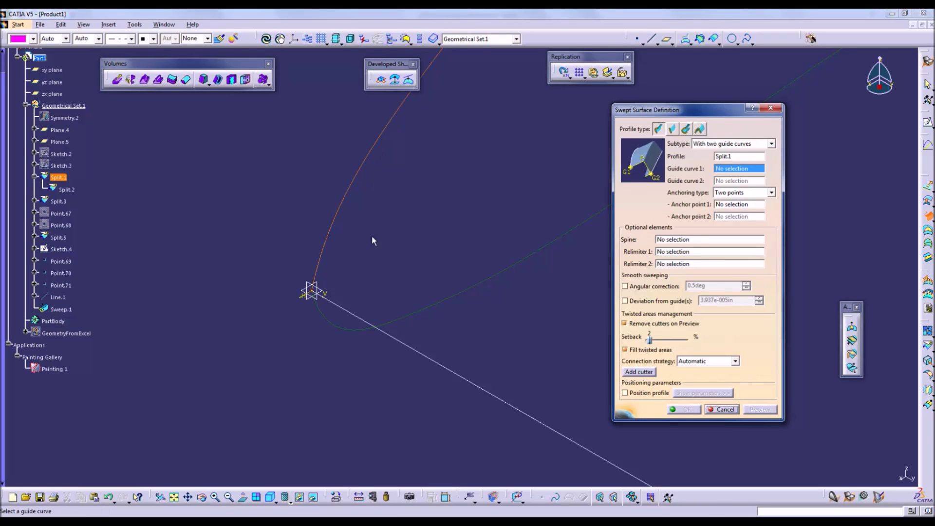
click(398, 341)
middle_drag(413, 245, 430, 396)
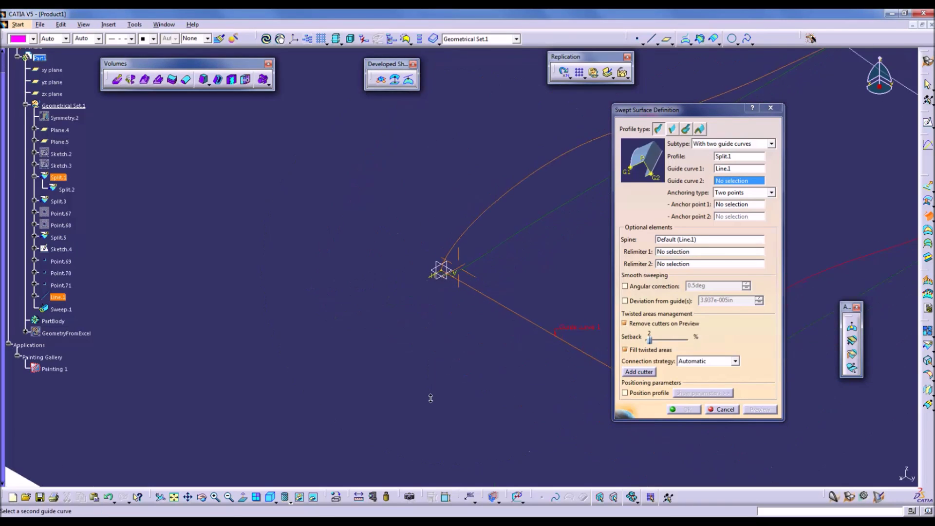
middle_drag(567, 236, 226, 297)
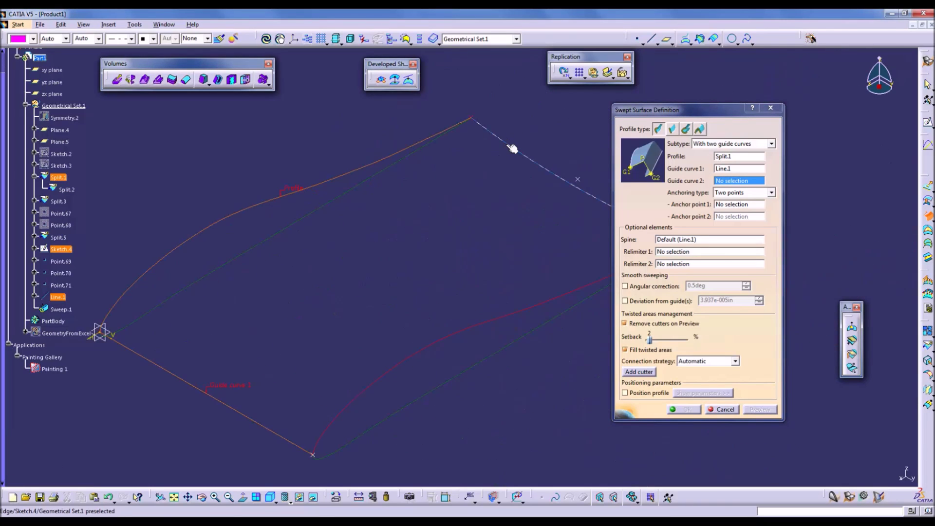
click(507, 141)
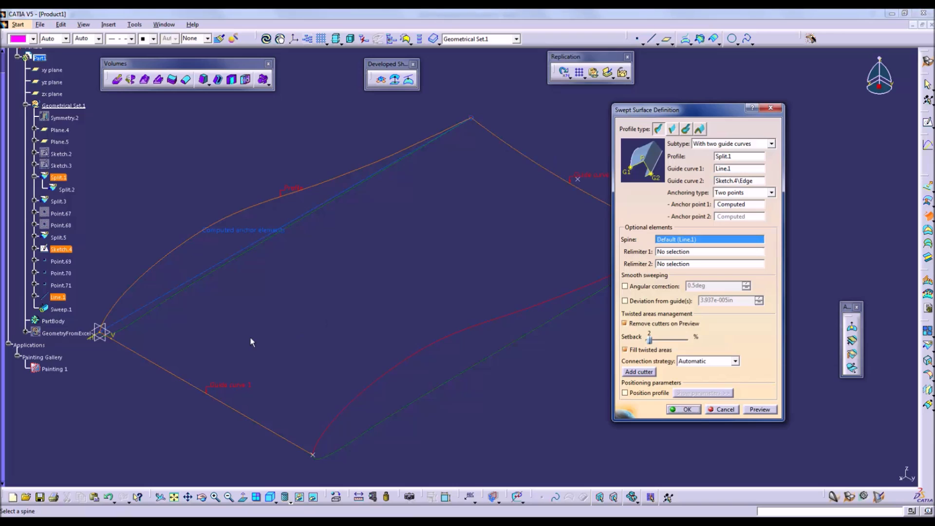
middle_drag(399, 288, 419, 340)
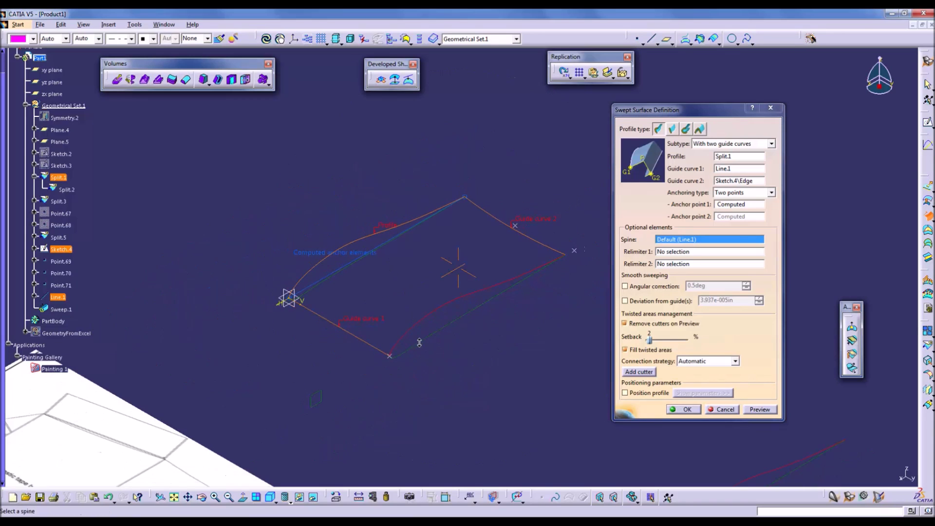
click(767, 410)
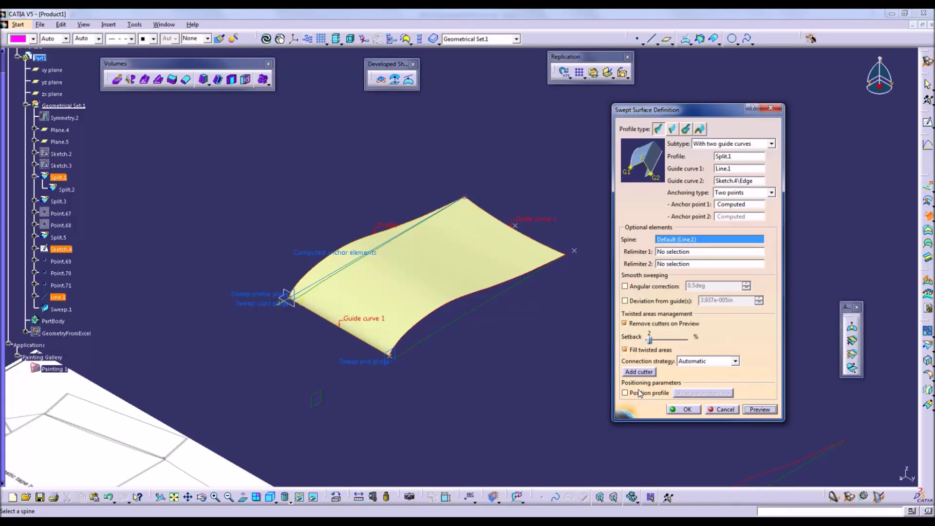
click(684, 410)
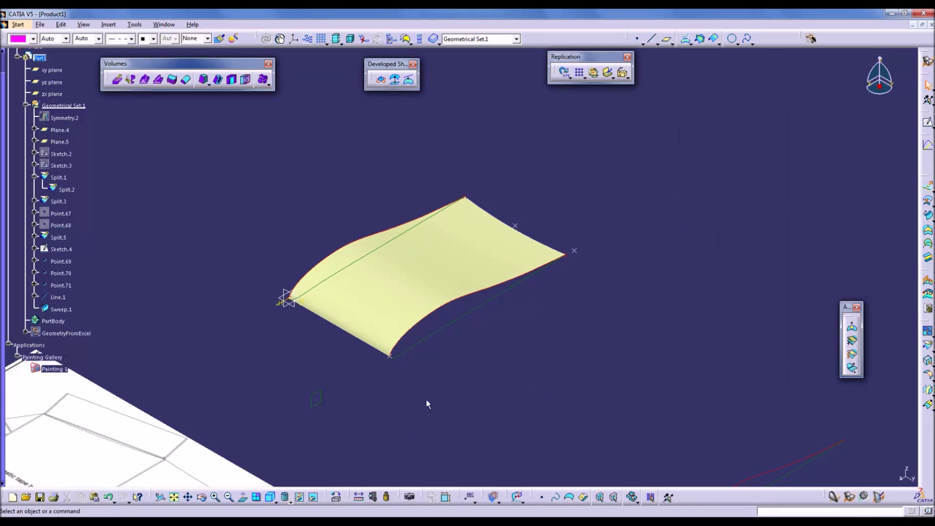
- Sweep the lower rib profile Split.2 along the same guides, Line.1 and the Sketch.4 trailing-edge arc
middle_drag(427, 404, 691, 188)
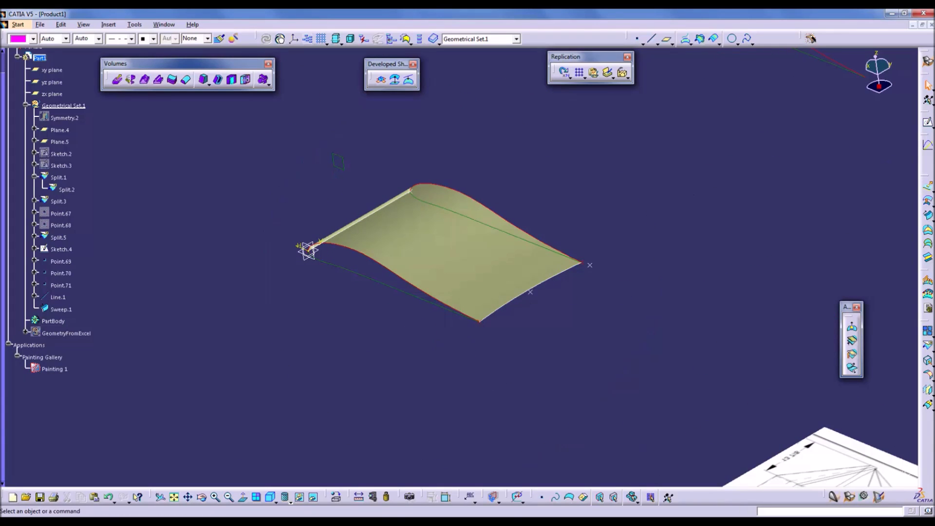
click(929, 217)
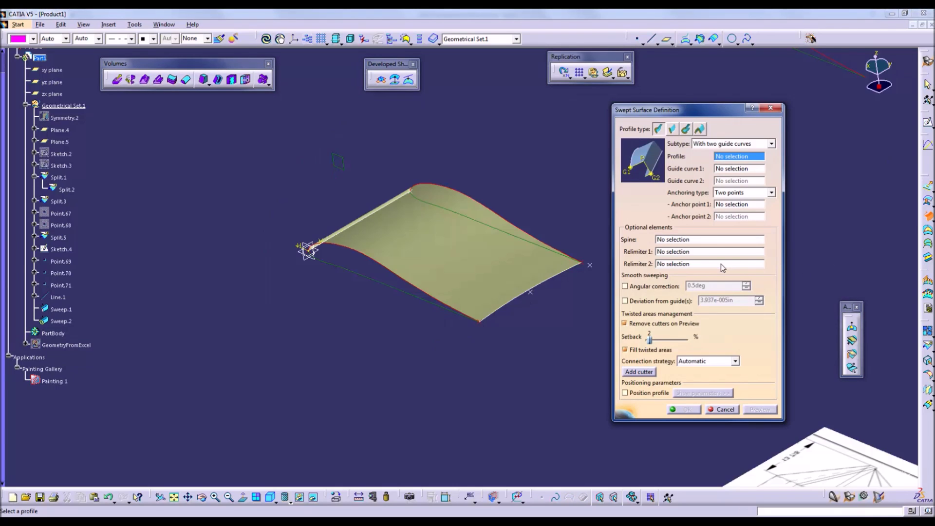
click(345, 268)
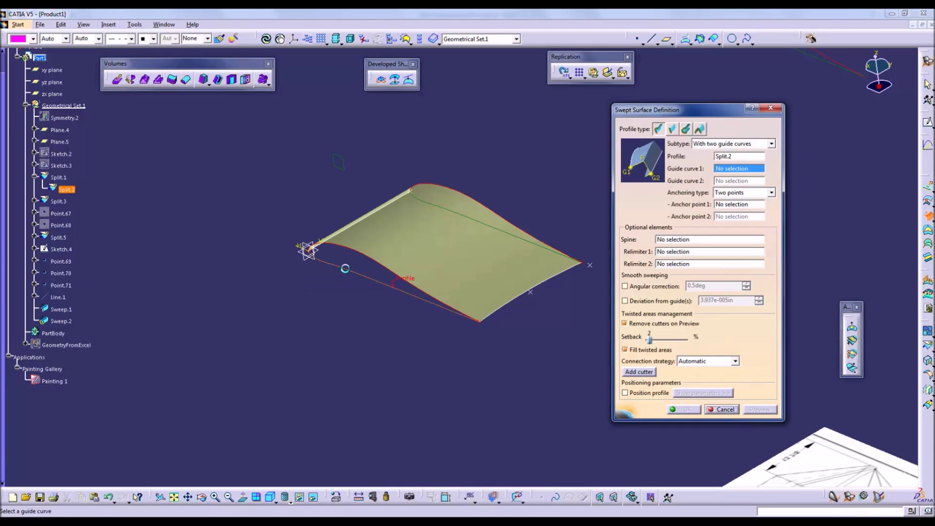
click(346, 228)
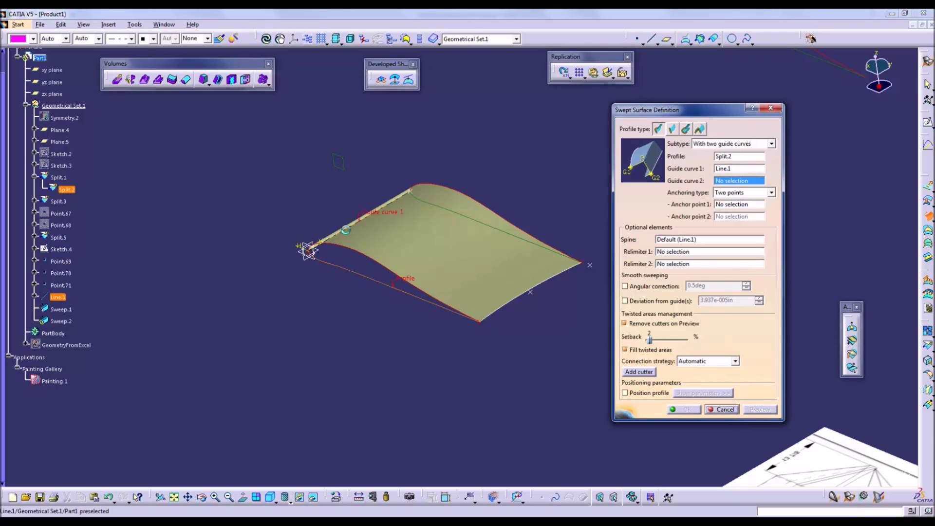
click(513, 304)
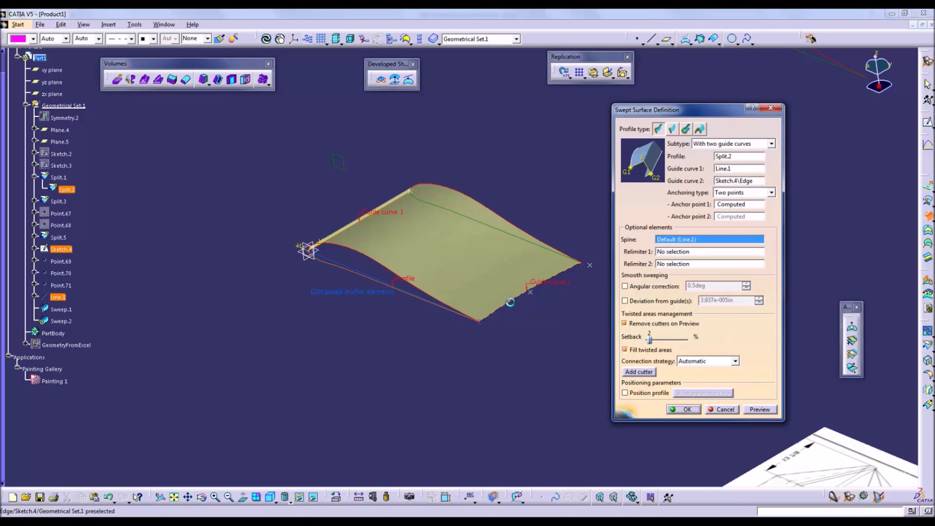
click(681, 410)
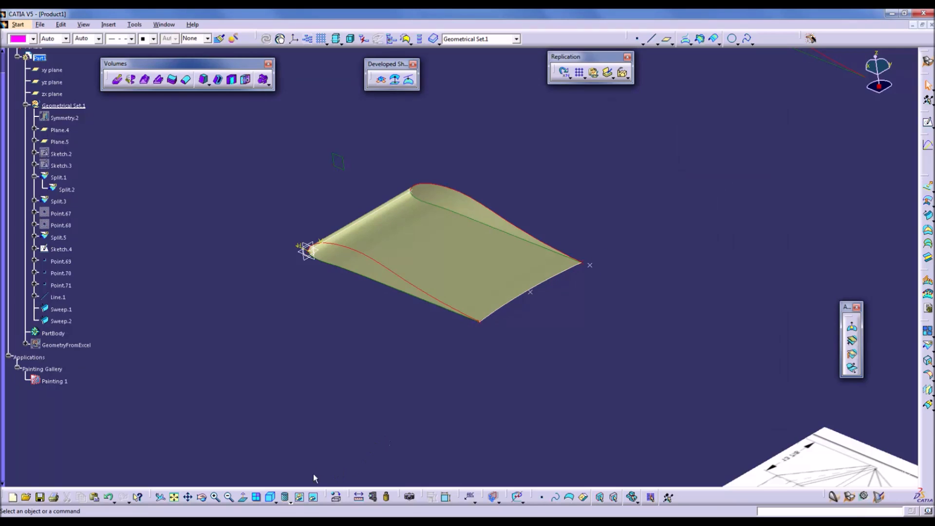
- Colour the upper swept surface Sweep.1 dark green while viewing it over the wing drawing
click(272, 497)
middle_drag(591, 396, 605, 266)
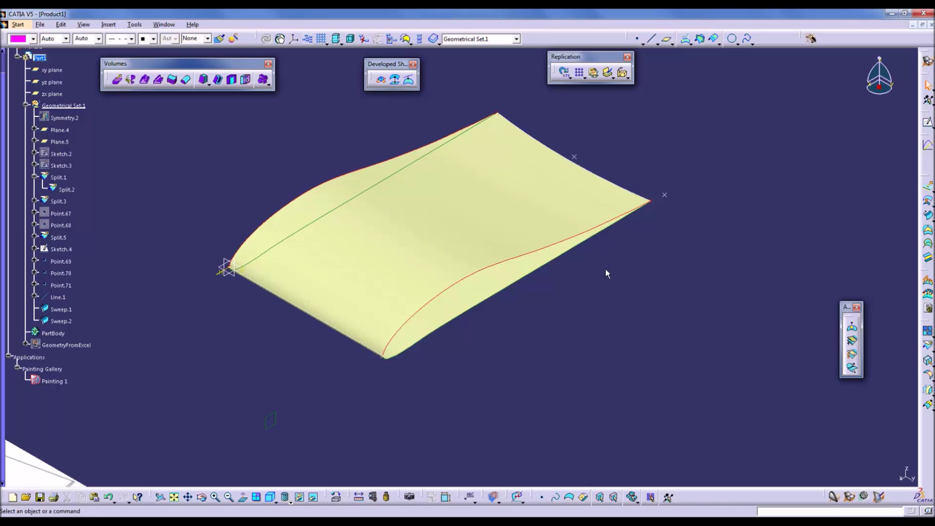
click(276, 501)
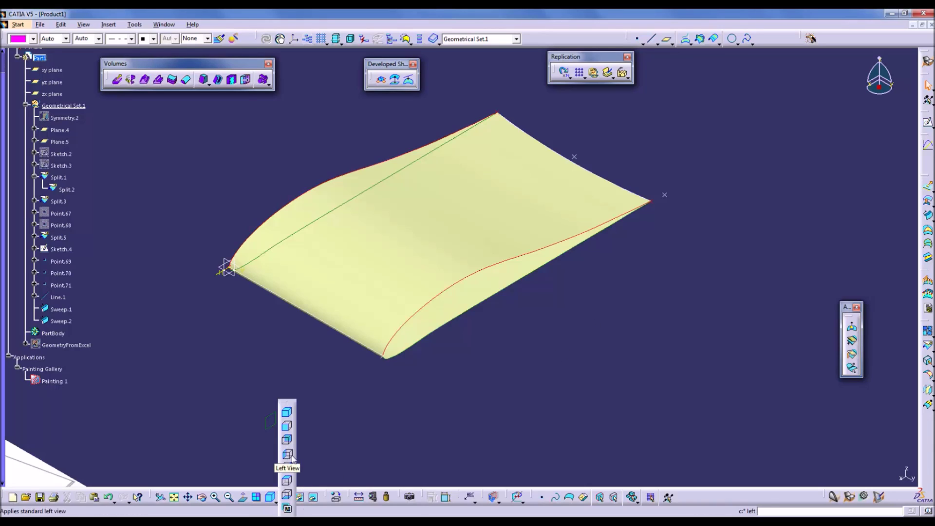
click(286, 467)
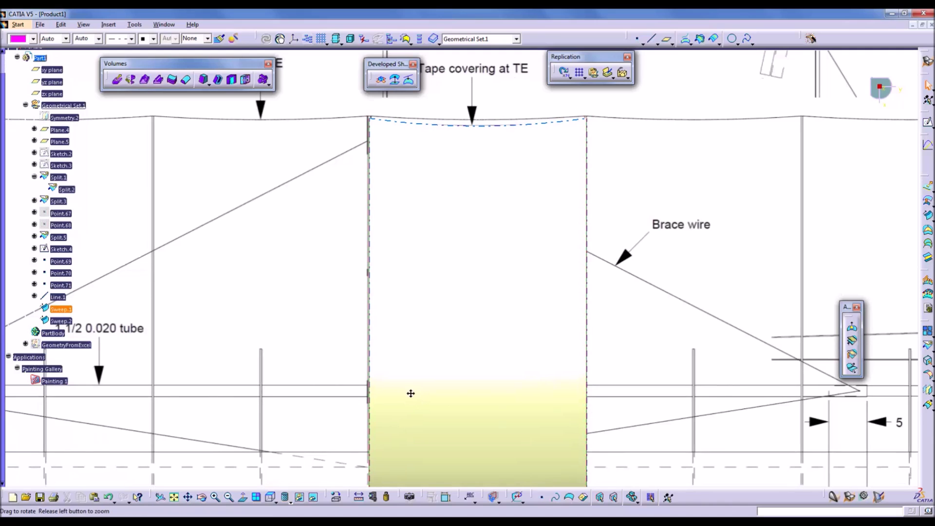
mouse_move(411, 392)
middle_down()
mouse_move(434, 456)
mouse_move(457, 386)
middle_up()
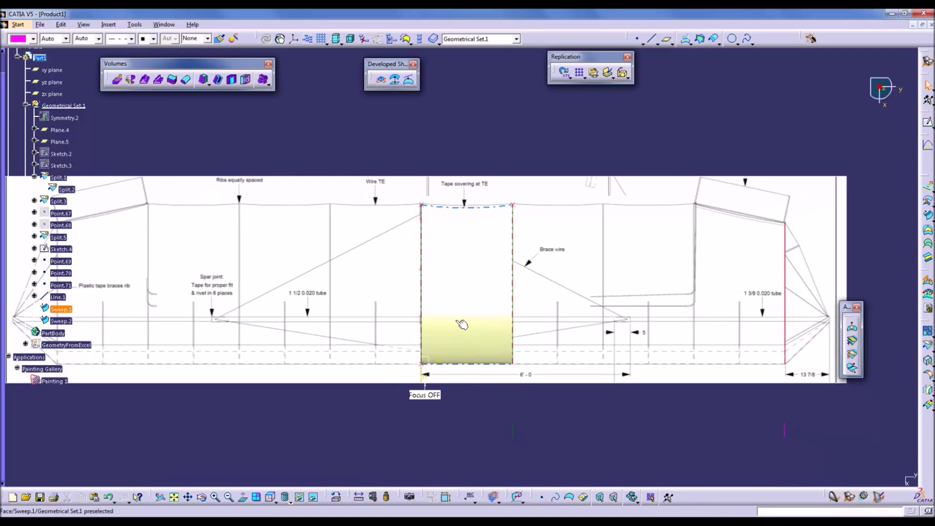
click(433, 321)
click(34, 39)
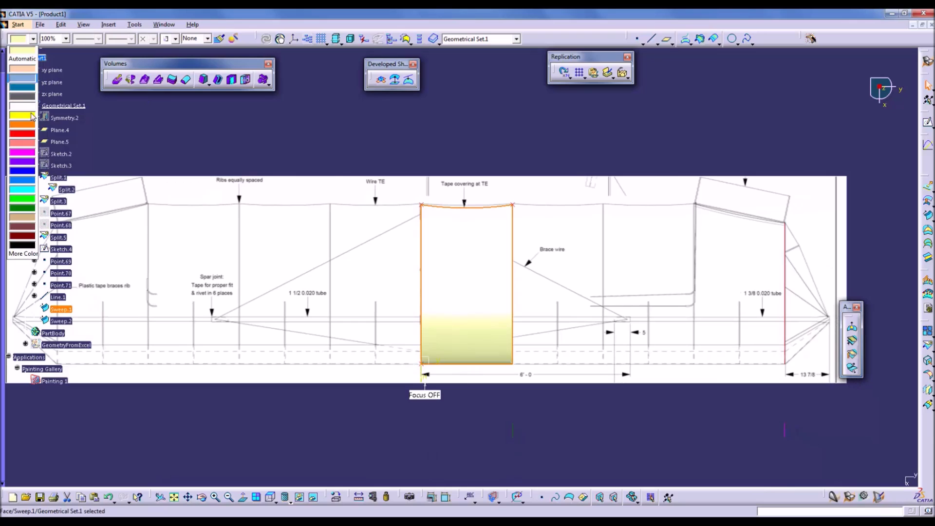
click(29, 208)
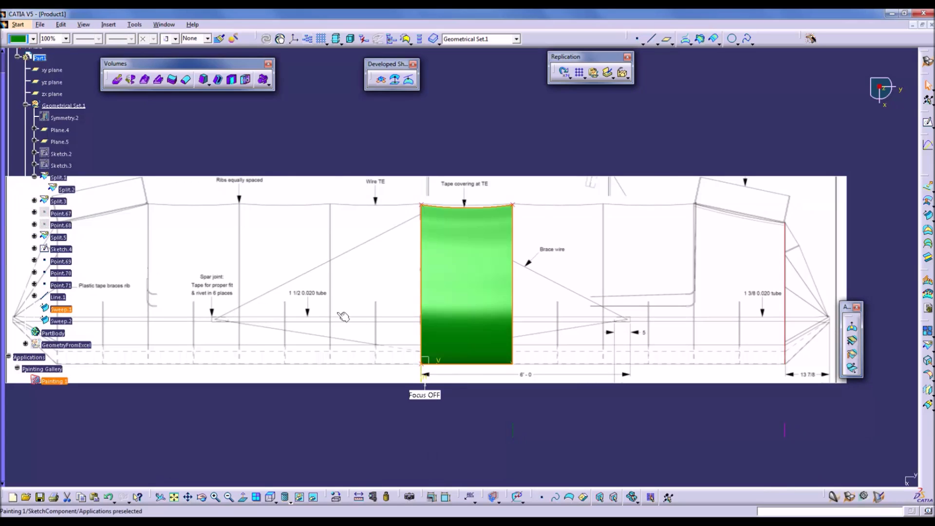
click(461, 343)
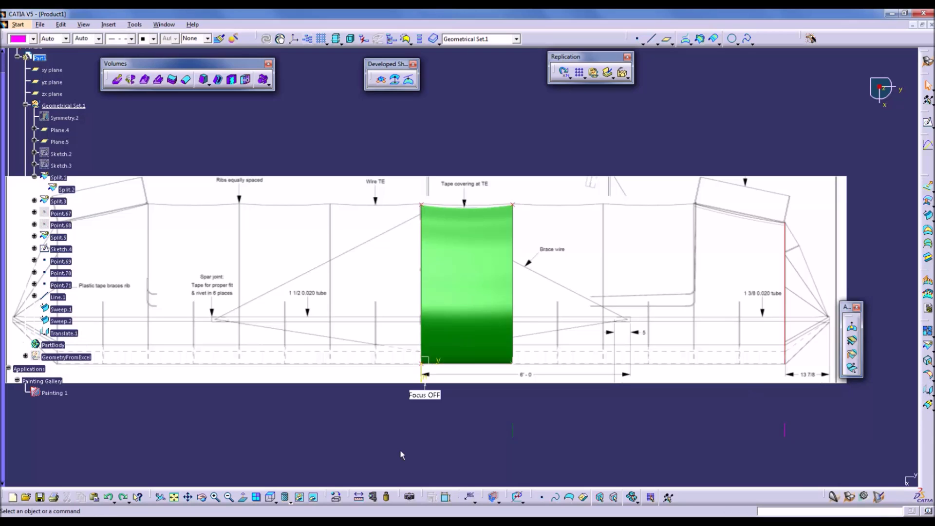
- Thicken the upper swept surface Sweep.1 with a first offset of 0.002 in
mouse_move(402, 455)
middle_down()
mouse_move(388, 425)
mouse_move(386, 367)
mouse_move(489, 342)
mouse_move(517, 315)
mouse_move(478, 218)
mouse_move(485, 288)
mouse_move(503, 330)
middle_up()
click(451, 241)
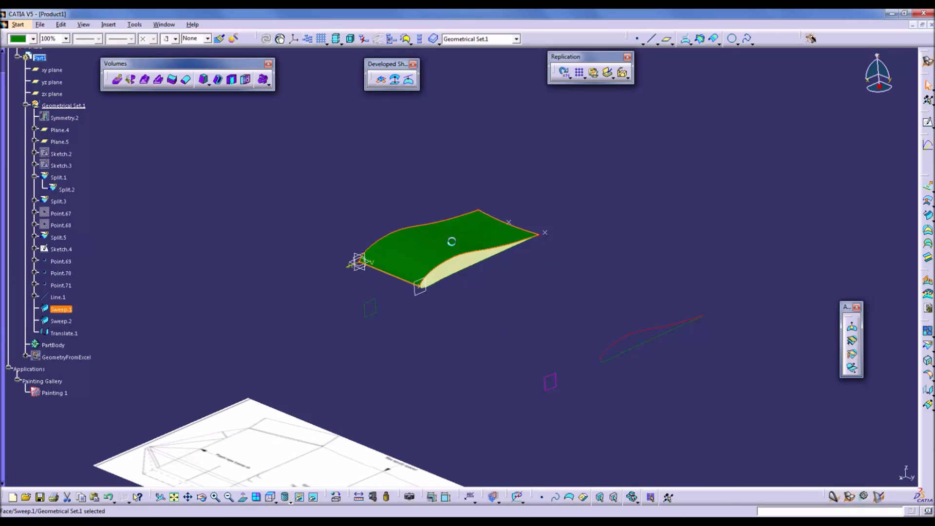
click(172, 86)
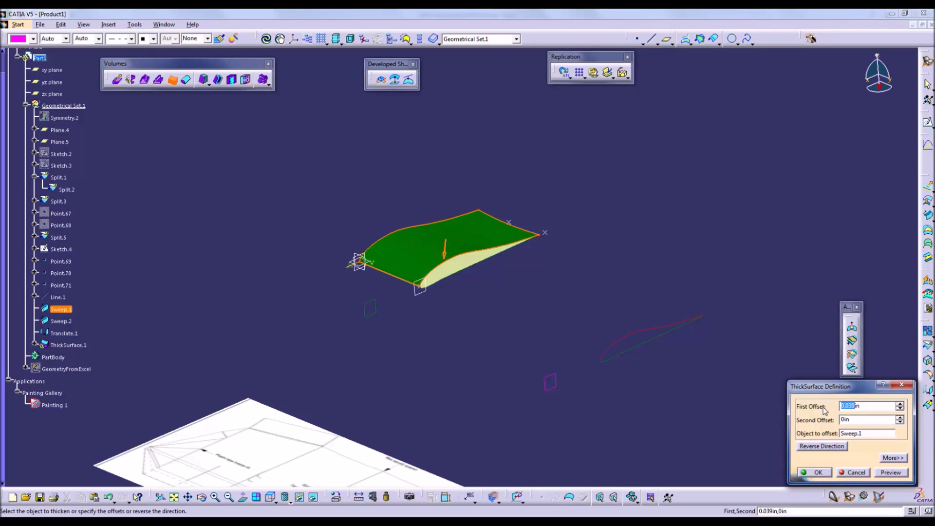
text(.002)
click(822, 472)
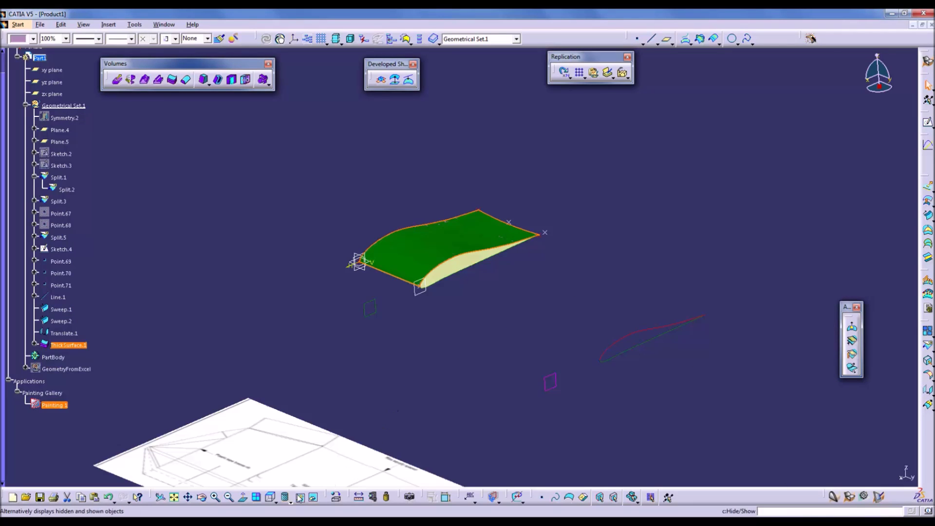
- Thicken the lower swept surface Sweep.2 with a first offset of 0.002 in
click(459, 263)
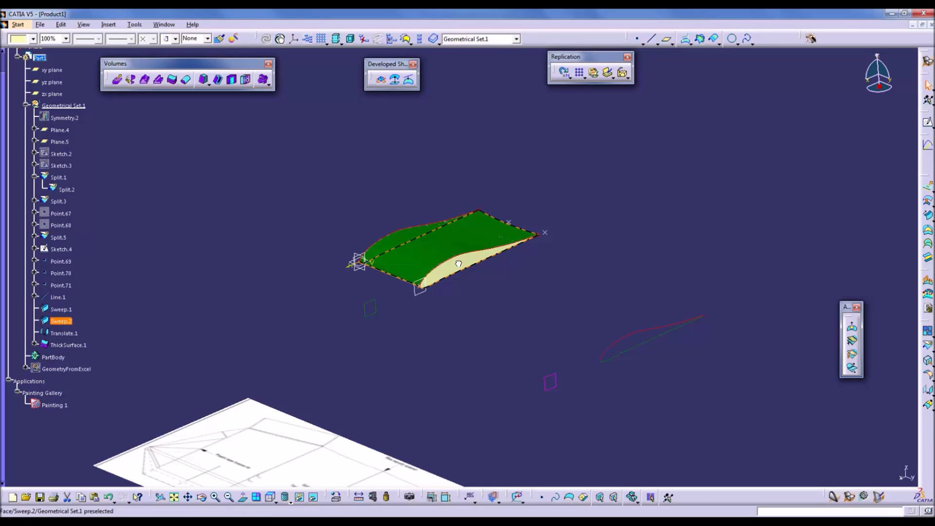
click(173, 81)
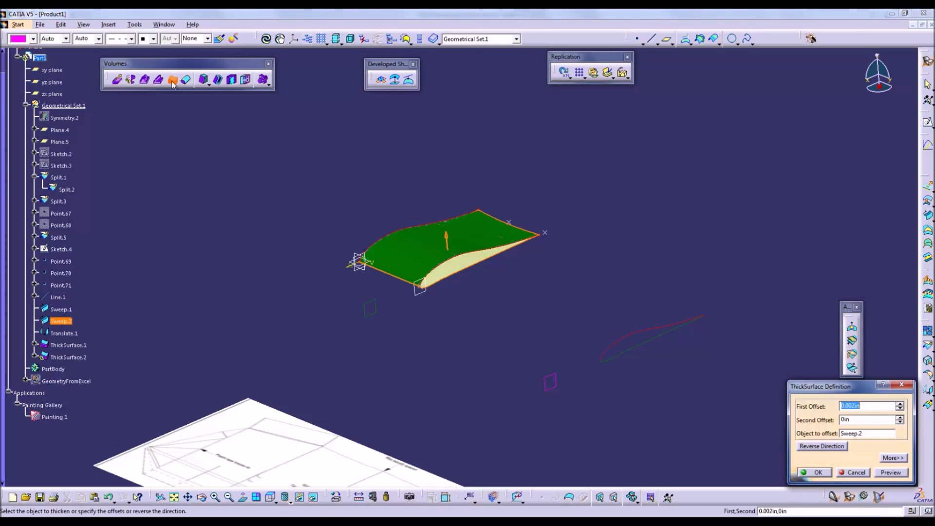
click(818, 473)
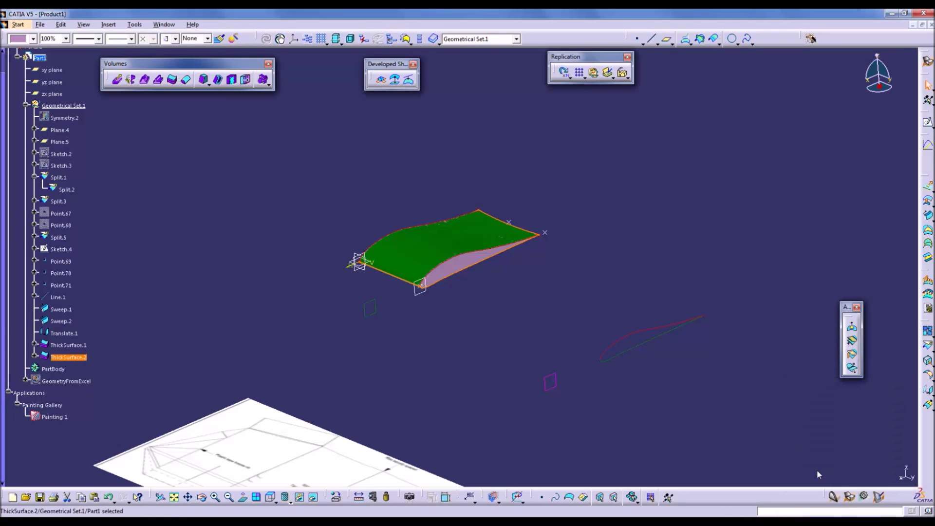
click(530, 351)
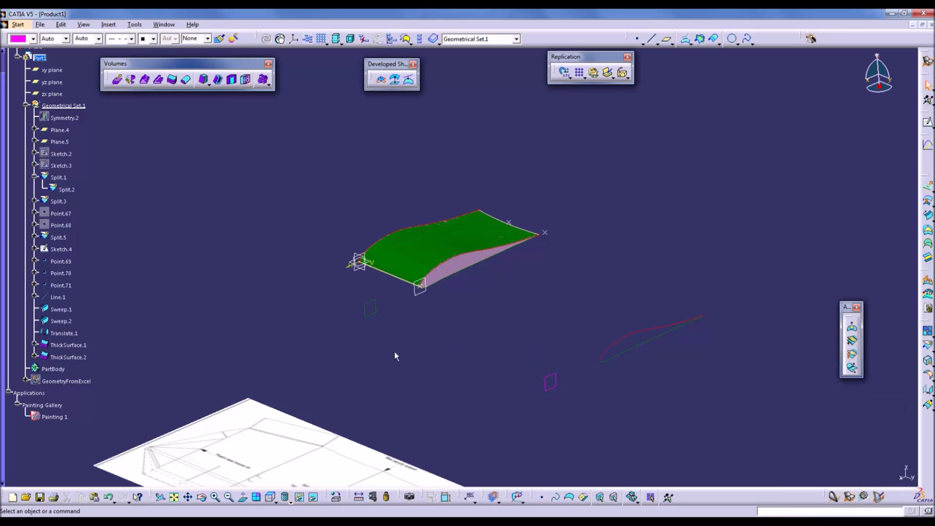
- Hide the source surfaces Sweep.1 and Sweep.2, leaving the thick surfaces shown
right_click(55, 309)
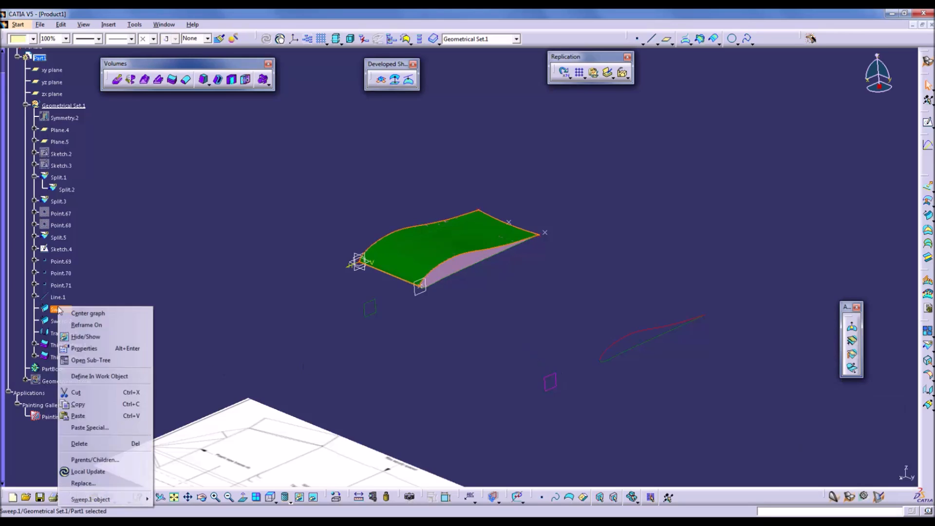
click(84, 340)
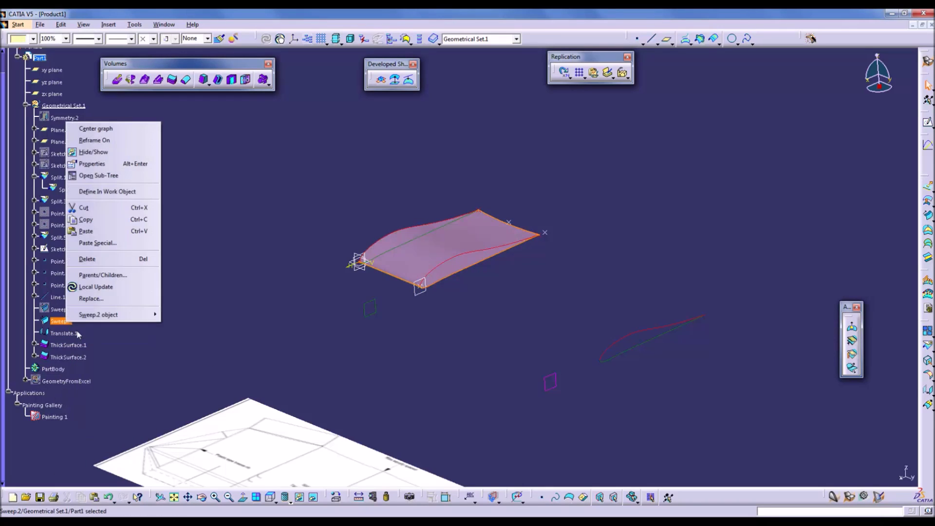
click(94, 153)
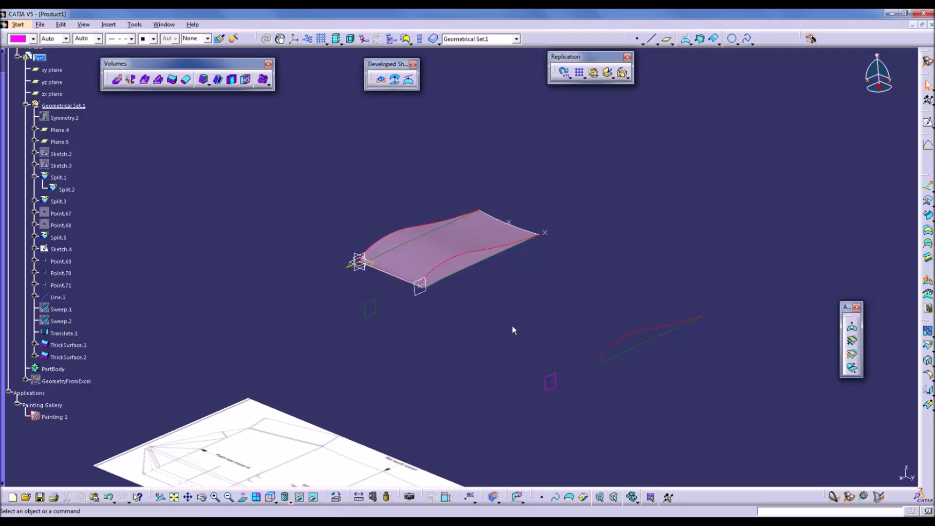
- Hide the upper and lower airfoil curves of the two ribs bordering the thickened wing section
right_click(479, 254)
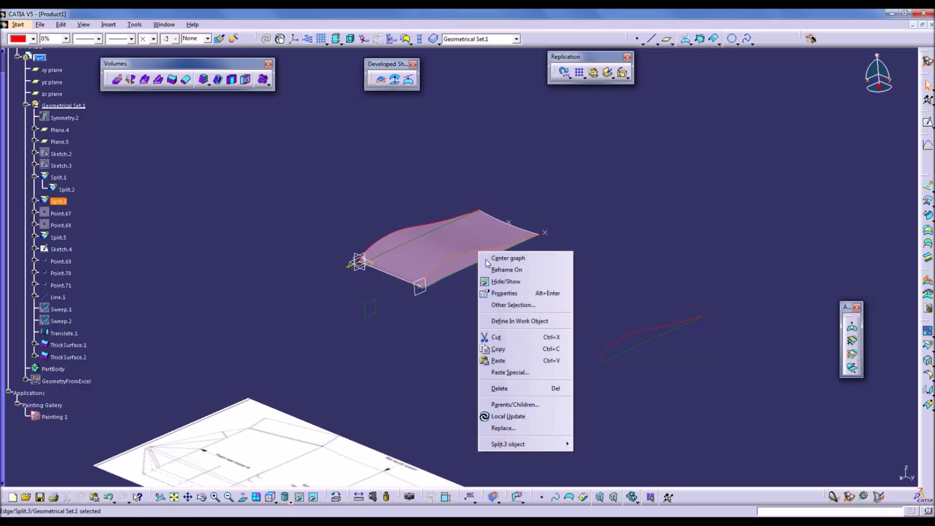
click(499, 282)
right_click(460, 270)
click(481, 300)
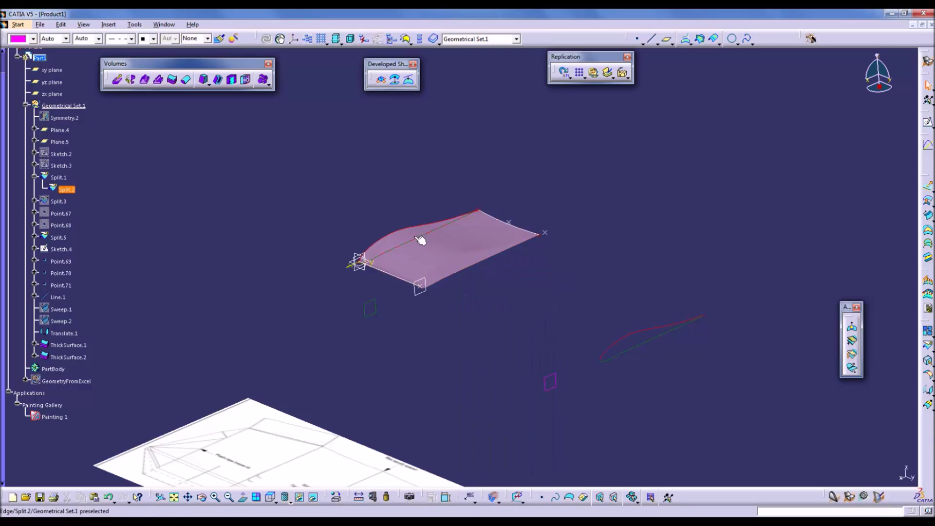
right_click(414, 238)
click(434, 268)
- Apply the Plexiglass material from the Other category of the material library to the thickened wing skin
click(548, 382)
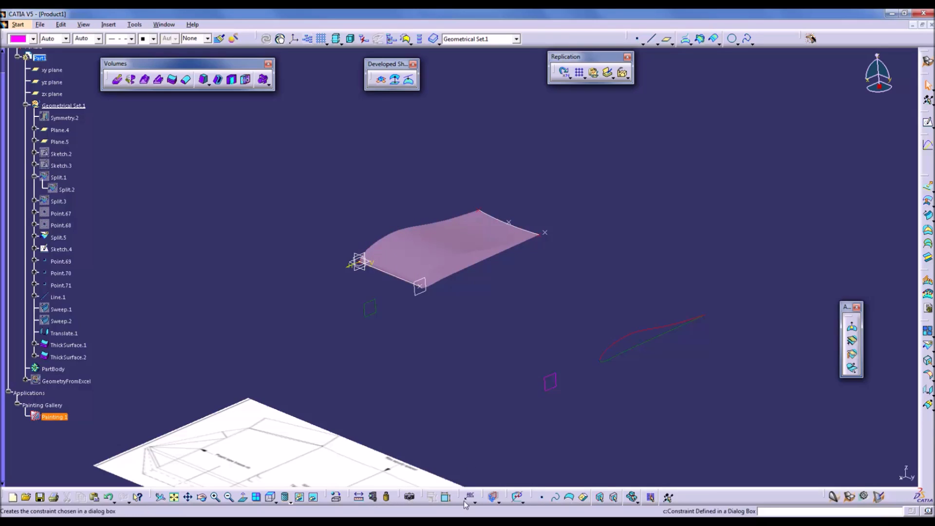
click(337, 498)
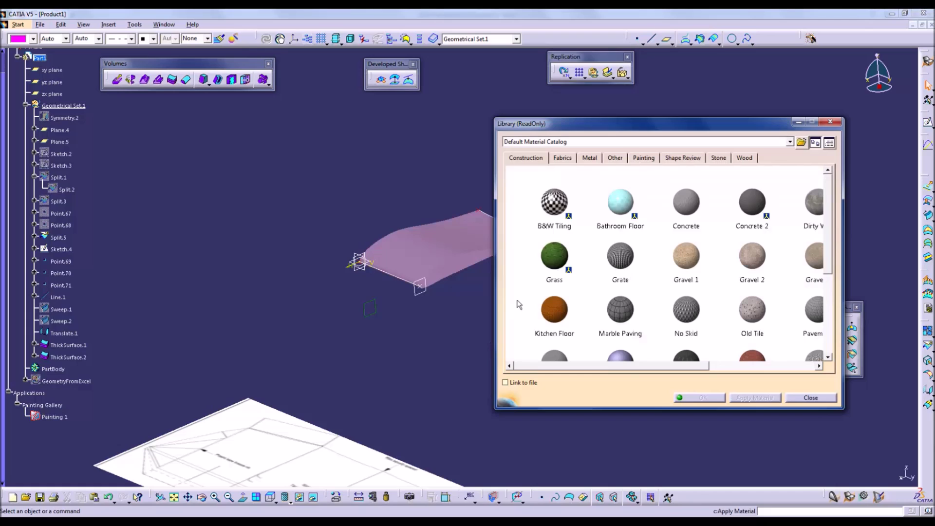
click(621, 160)
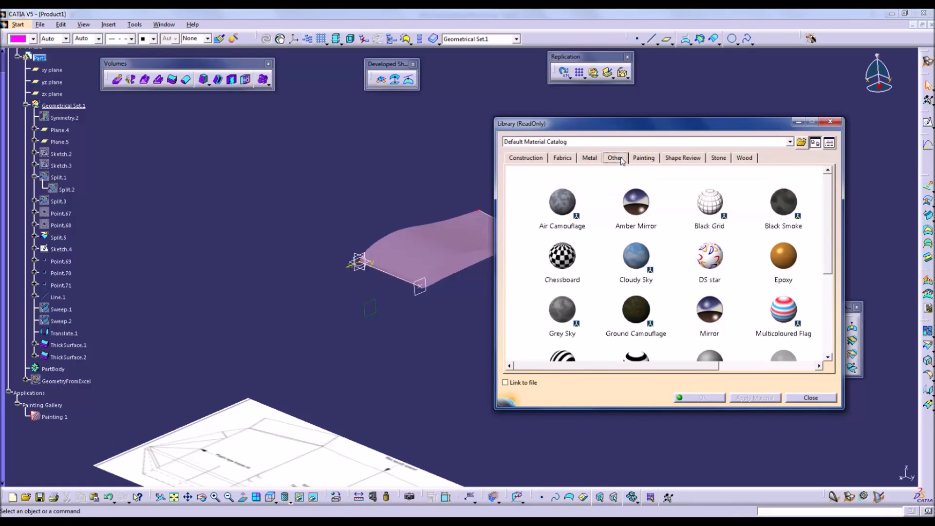
drag(831, 263, 828, 346)
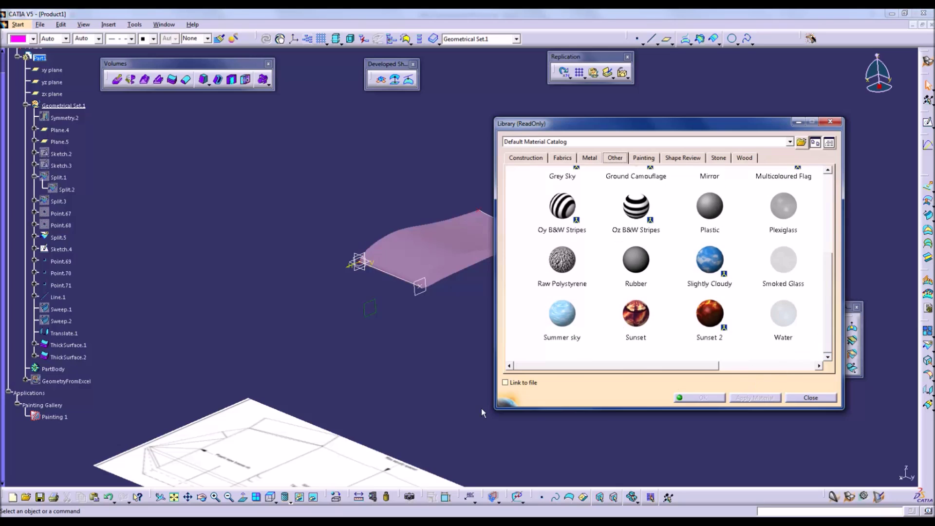
drag(496, 410, 330, 464)
drag(569, 126, 726, 114)
drag(777, 196, 448, 229)
click(435, 369)
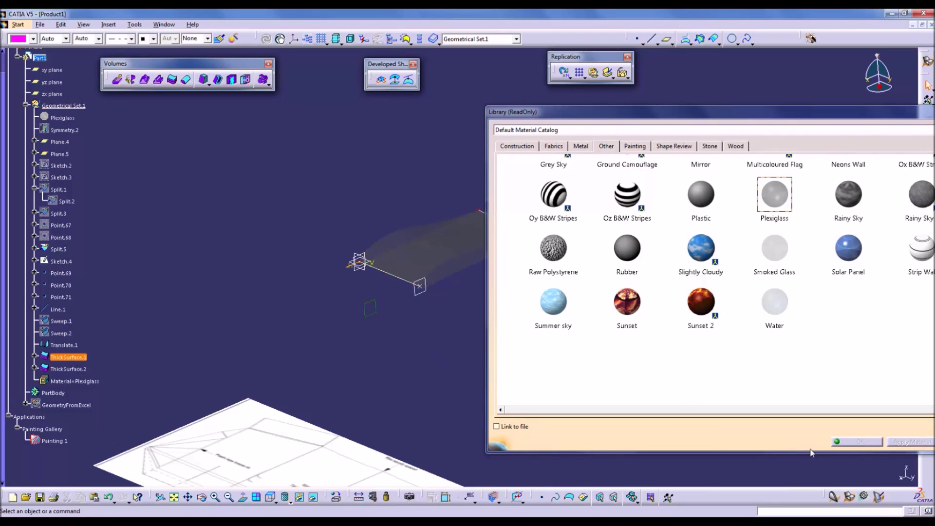
drag(804, 111, 584, 104)
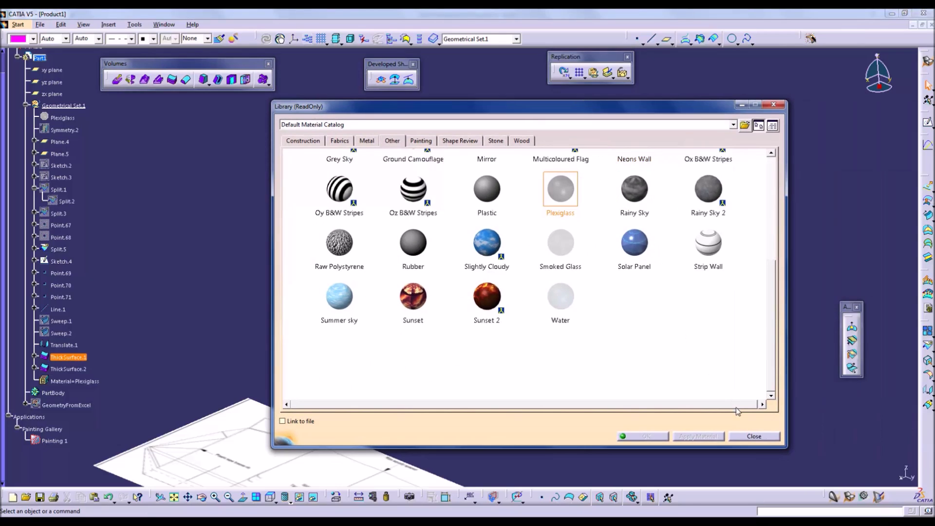
click(750, 436)
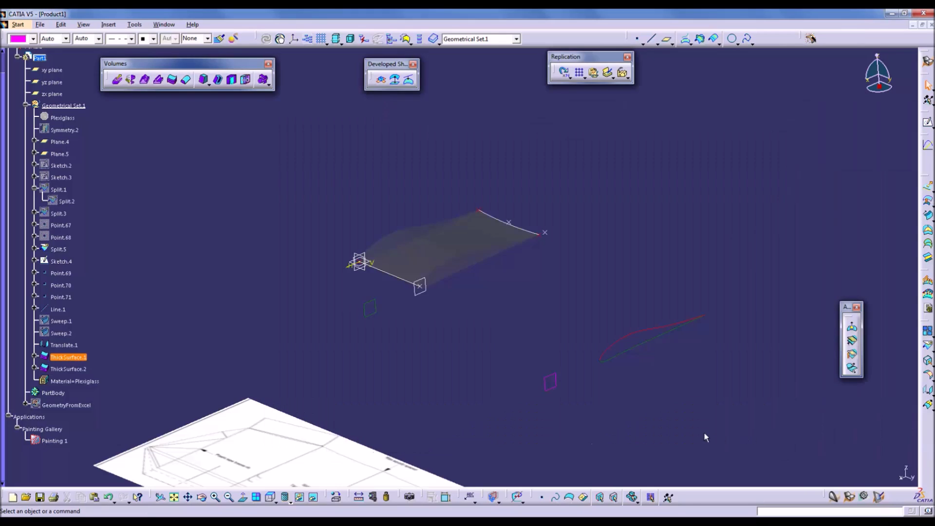
- Translate the upper thick skin ThickSurface.1 point to point from Point.69 to Point.70 as a volume
click(480, 245)
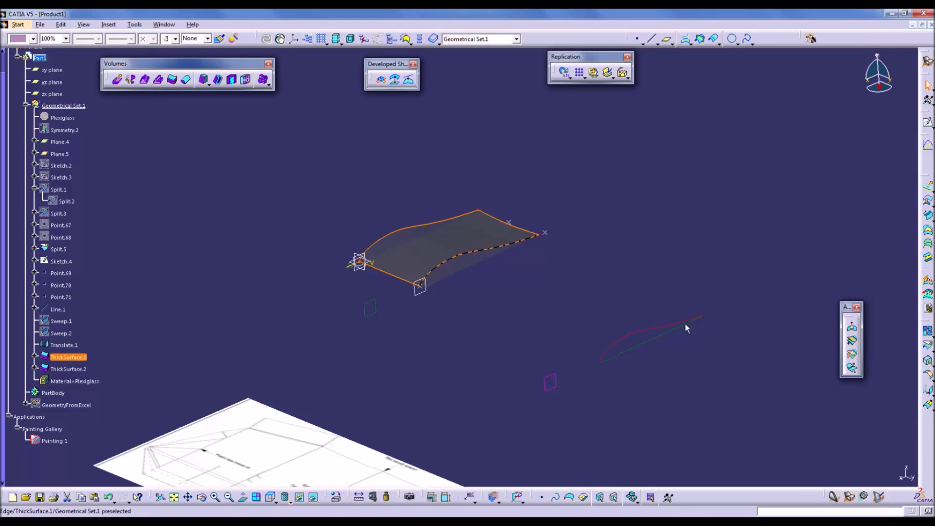
click(927, 391)
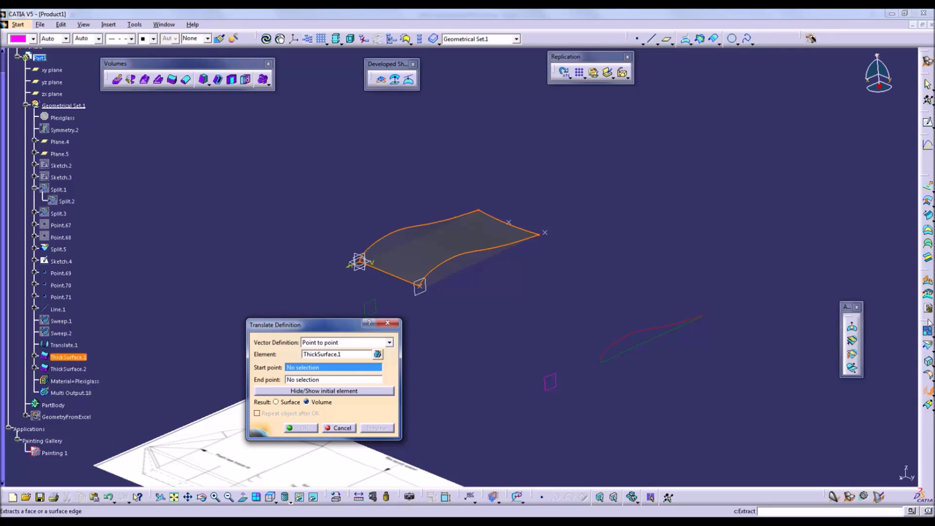
click(479, 210)
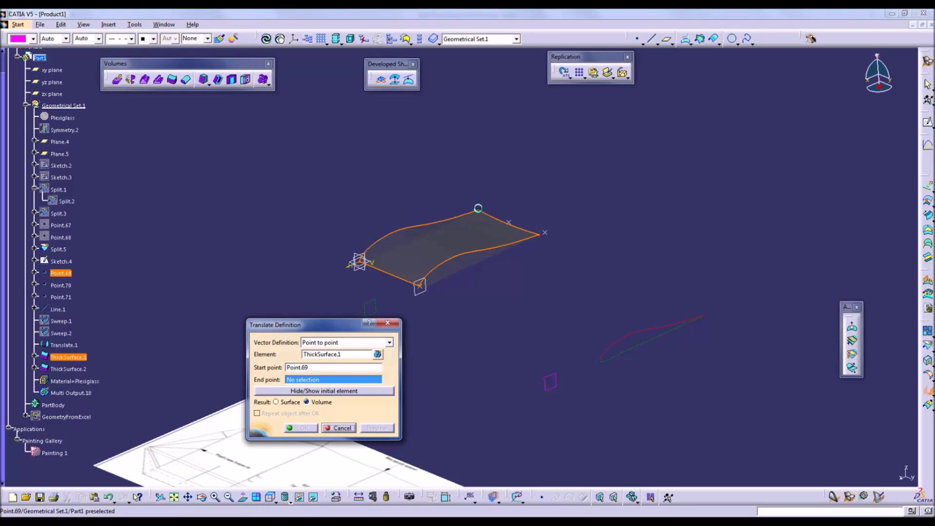
click(542, 235)
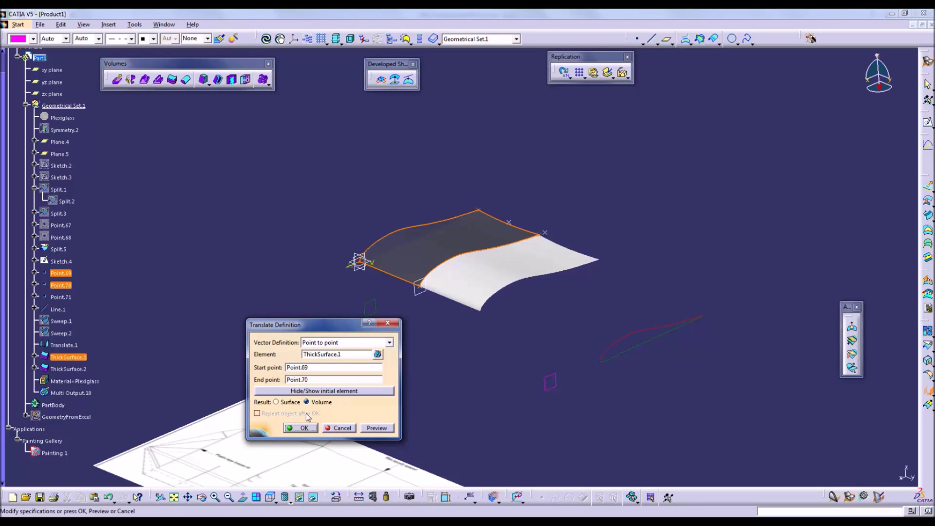
click(303, 428)
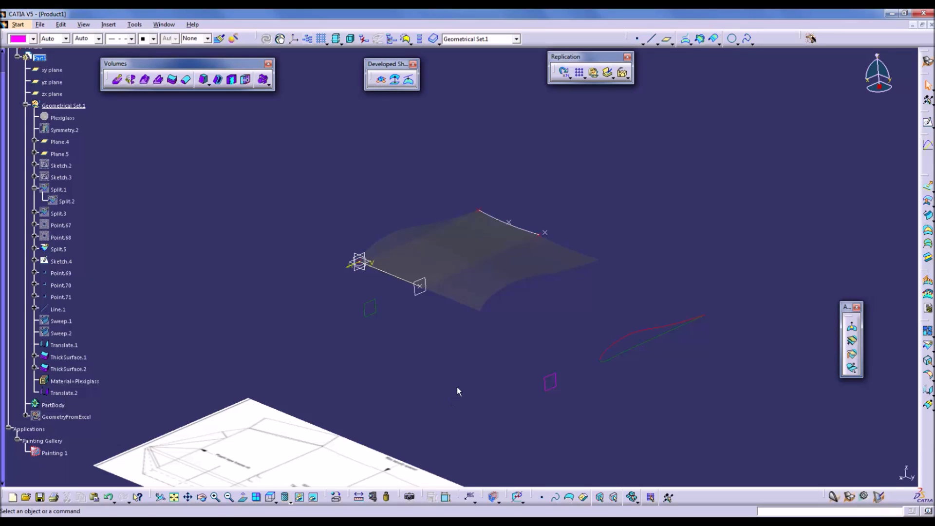
- Translate the lower thick skin ThickSurface.2 point to point from Point.69 to Point.70 as a volume
mouse_move(457, 387)
middle_down()
mouse_move(466, 267)
mouse_move(381, 308)
mouse_move(468, 353)
mouse_move(469, 416)
middle_up()
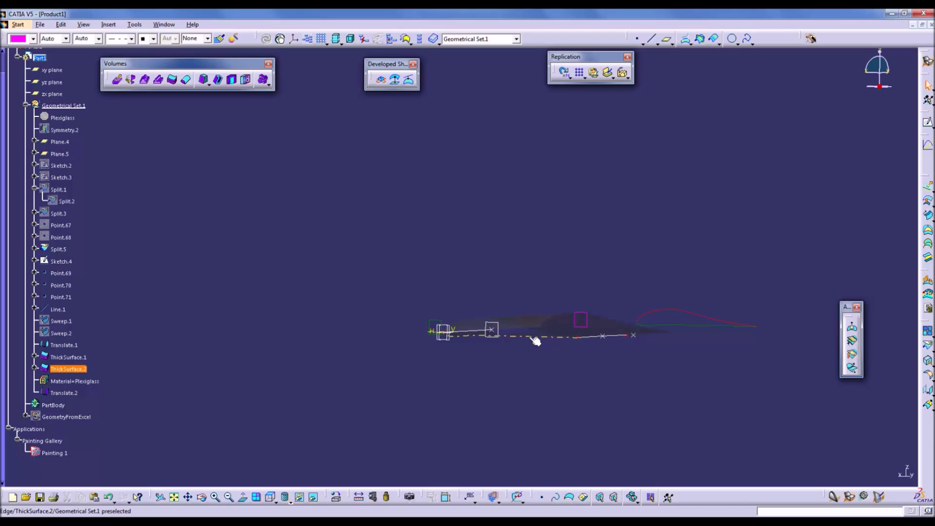
click(534, 338)
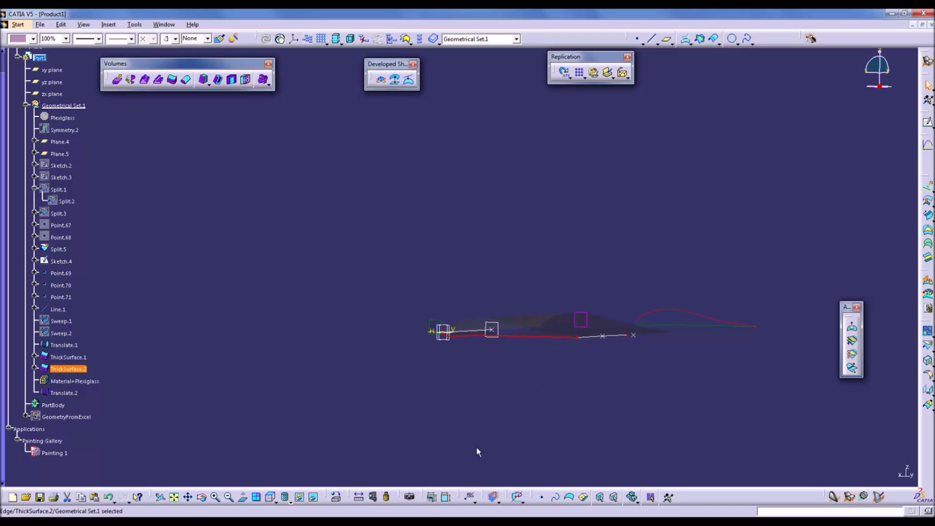
middle_drag(515, 392, 530, 320)
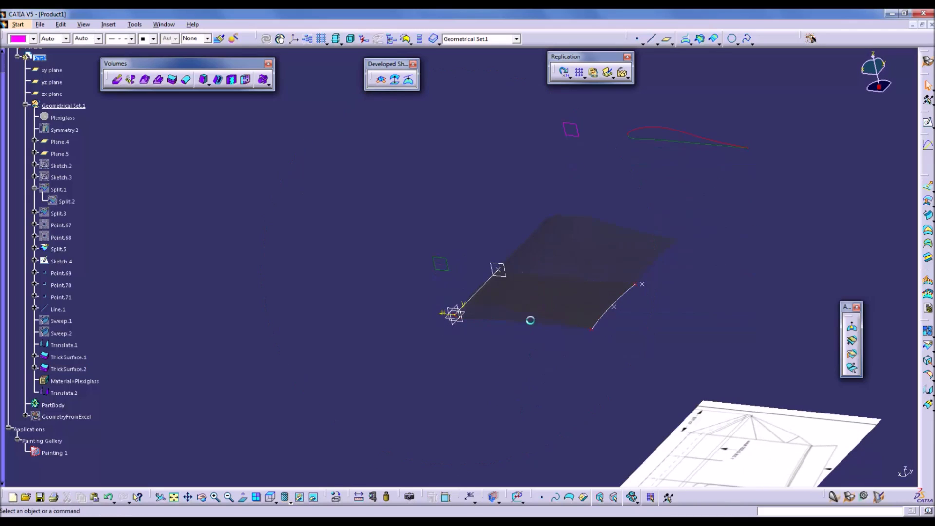
click(530, 320)
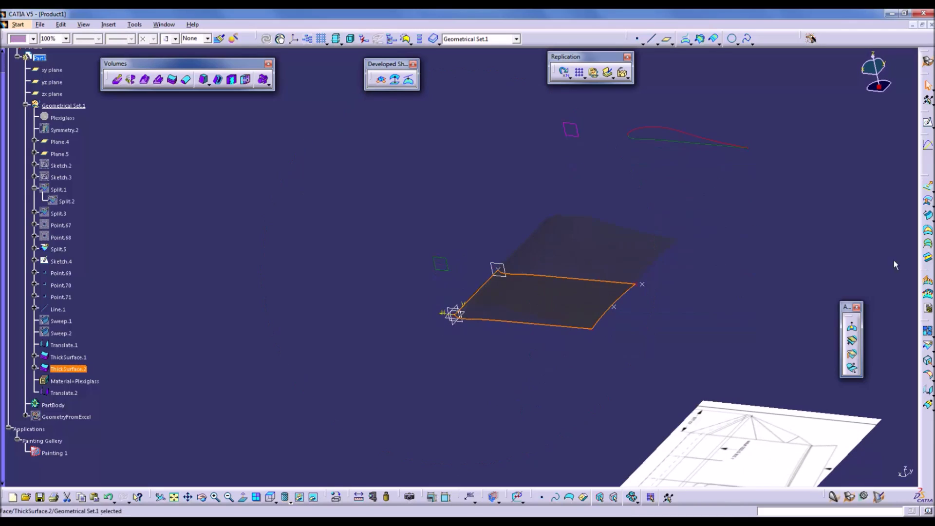
click(927, 390)
click(592, 329)
click(636, 284)
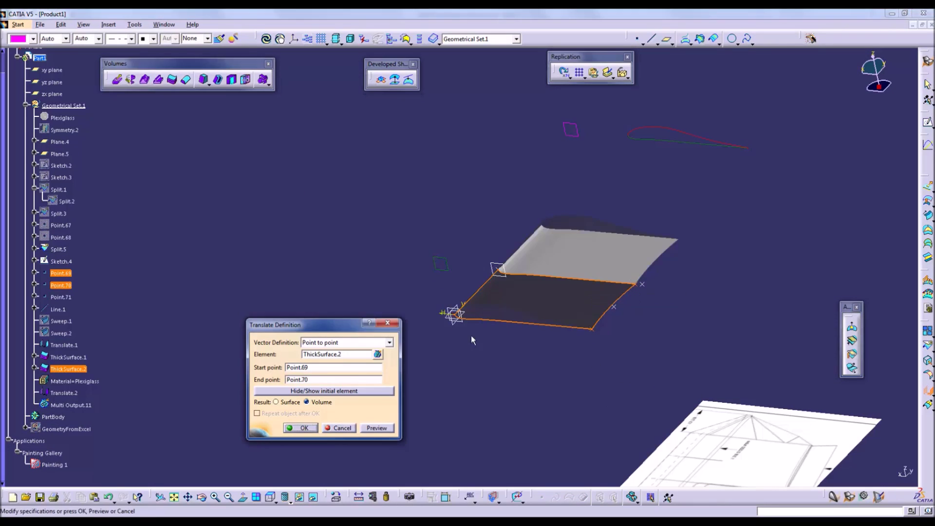
click(300, 427)
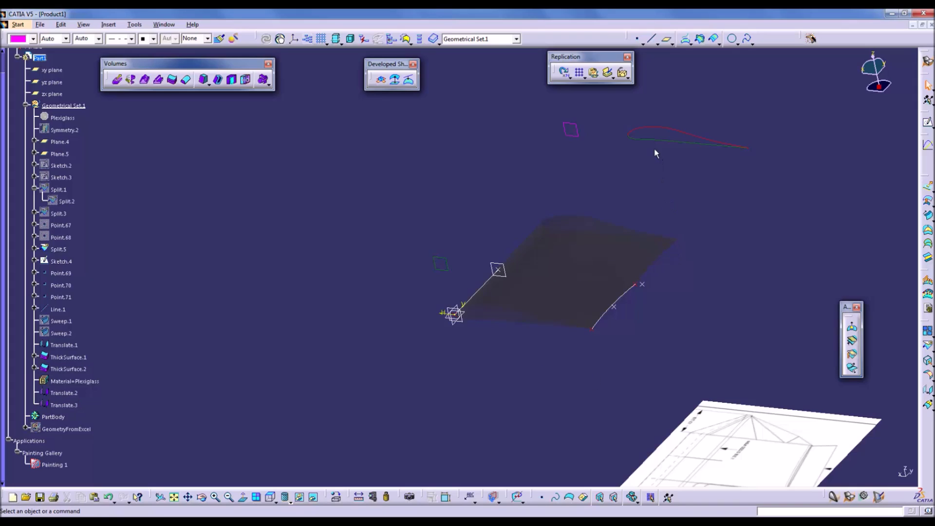
- Create a point on the trailing edge of the translated lower skin, at its outer extremity
click(637, 39)
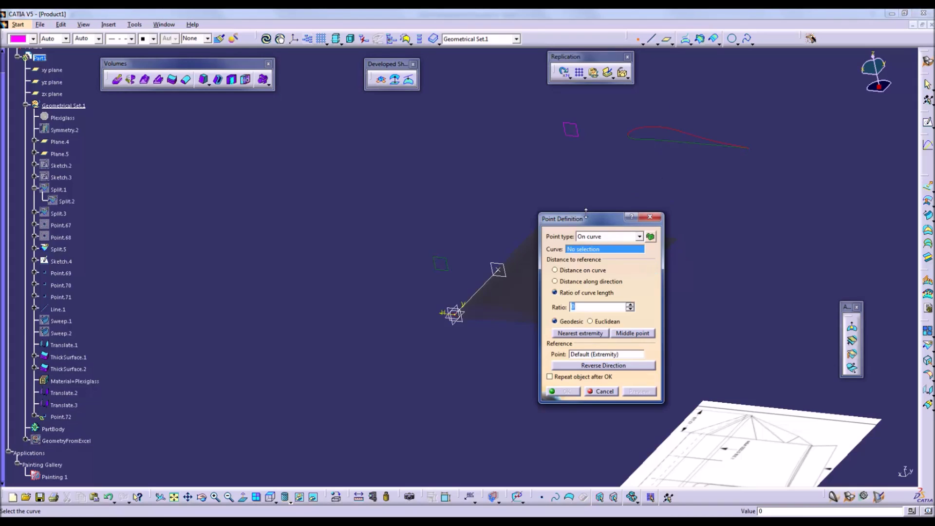
drag(579, 219, 463, 217)
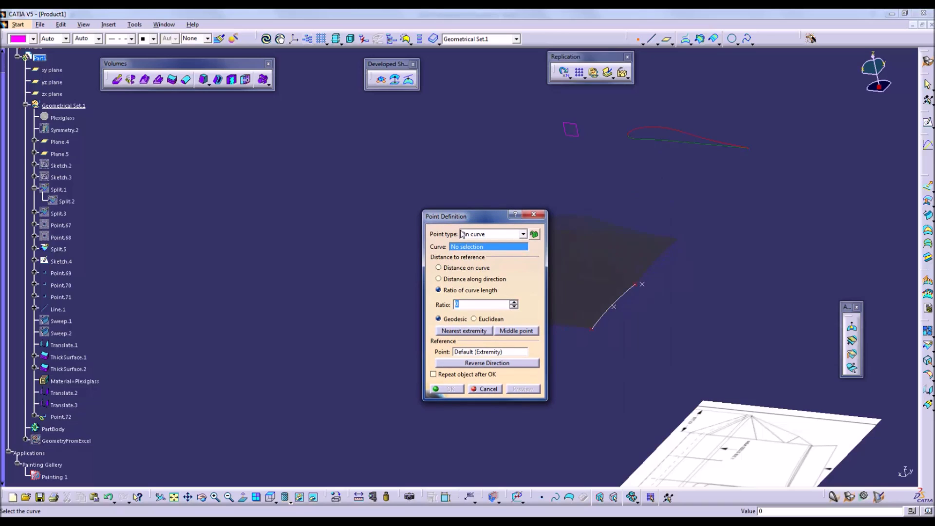
click(653, 261)
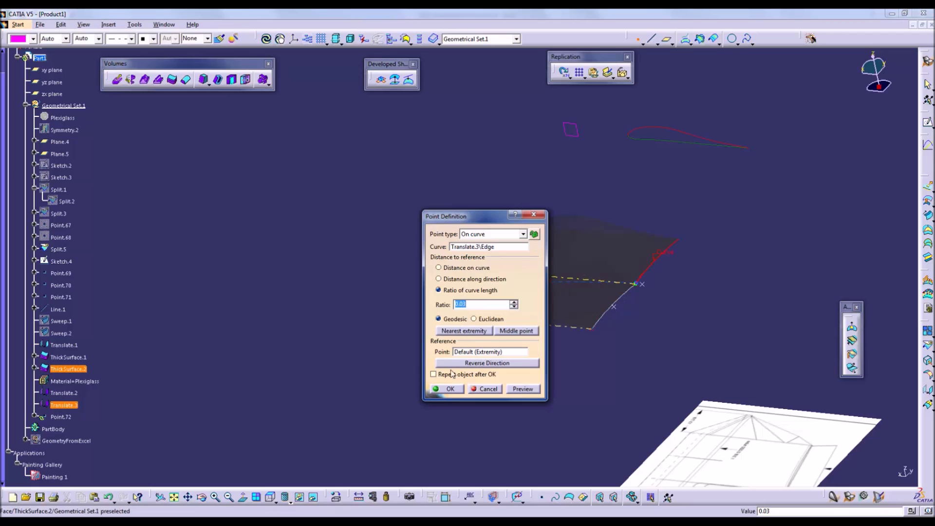
click(475, 332)
click(483, 363)
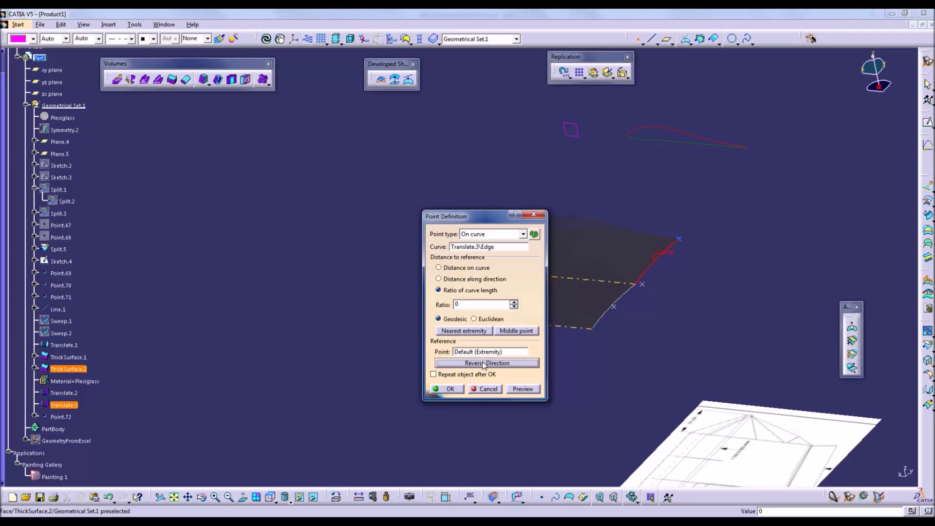
click(451, 389)
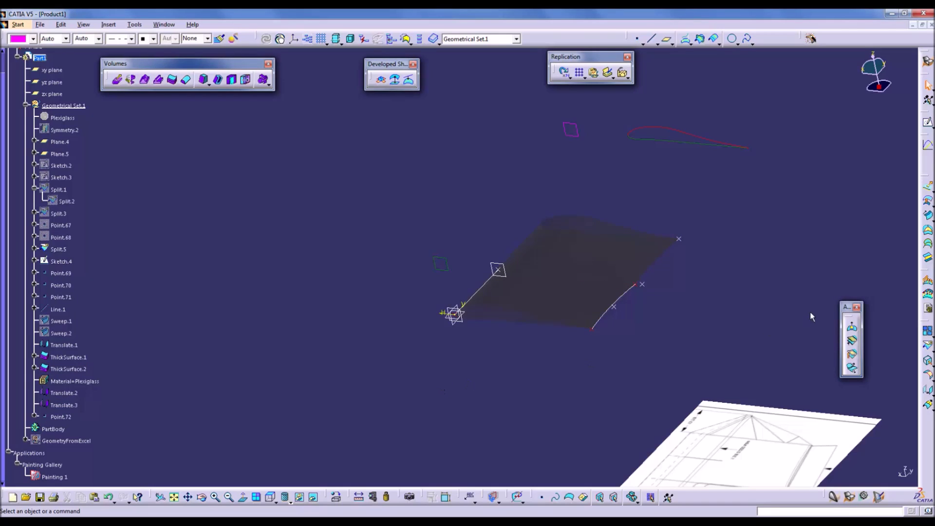
- Translate the lower skin copy Translate.3 point to point from Point.70 to the new outer trailing-edge point Point.72
click(929, 391)
click(635, 284)
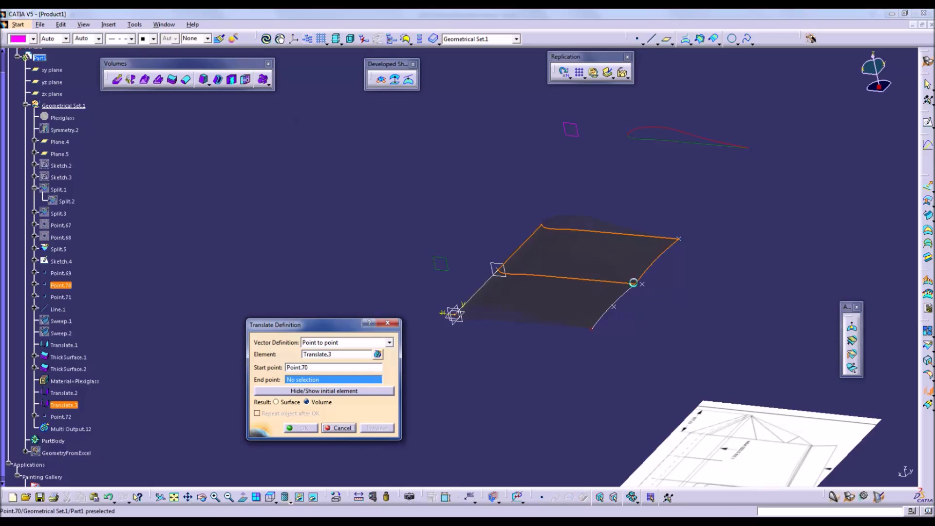
click(678, 239)
key(Return)
- Translate the upper skin copy Translate.2 point to point from Point.70 to Point.72 in isometric view
click(276, 502)
click(271, 450)
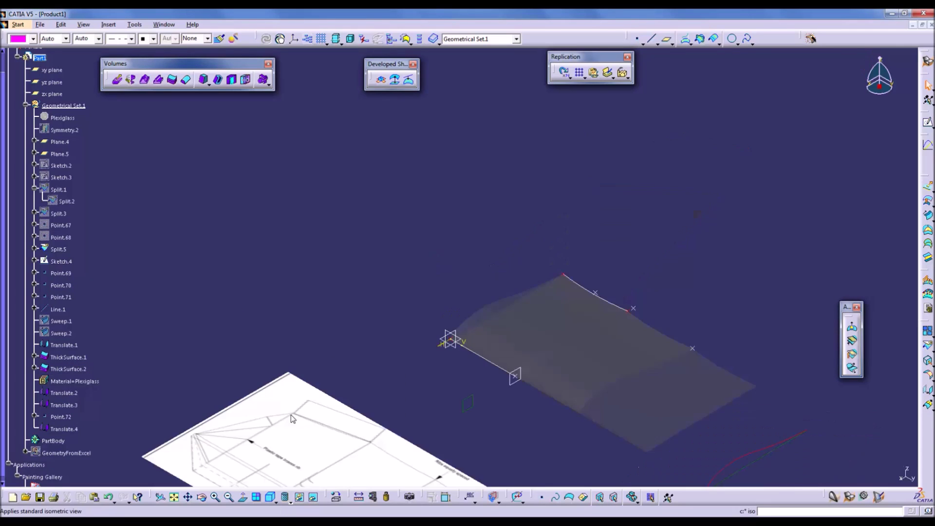
middle_click(526, 327)
click(536, 303)
click(927, 391)
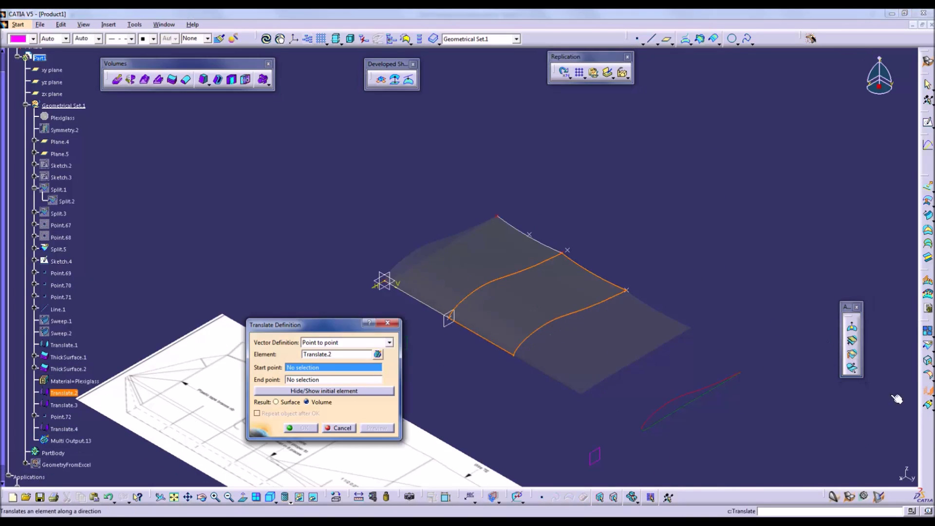
click(566, 251)
click(626, 290)
click(300, 428)
- Return to the isometric view and show the hidden upper root airfoil curve Split.1
middle_drag(516, 447, 517, 375)
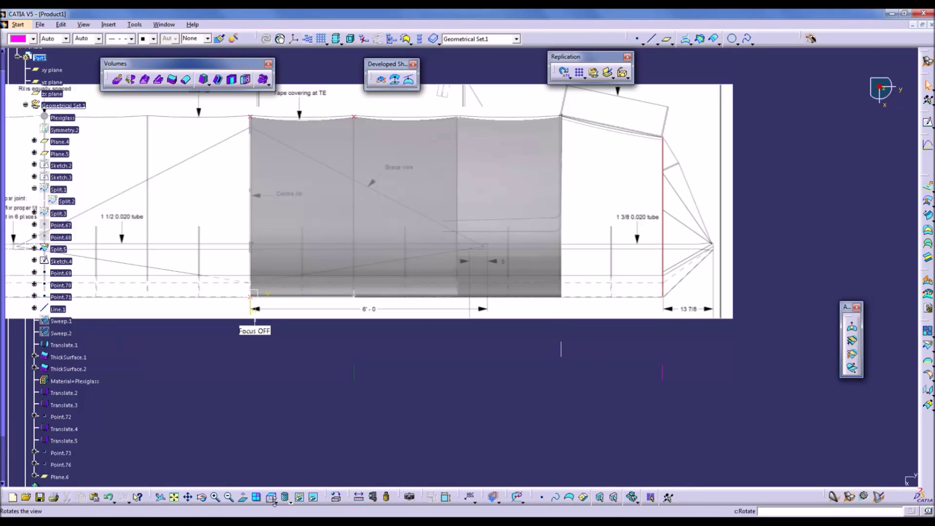
click(272, 498)
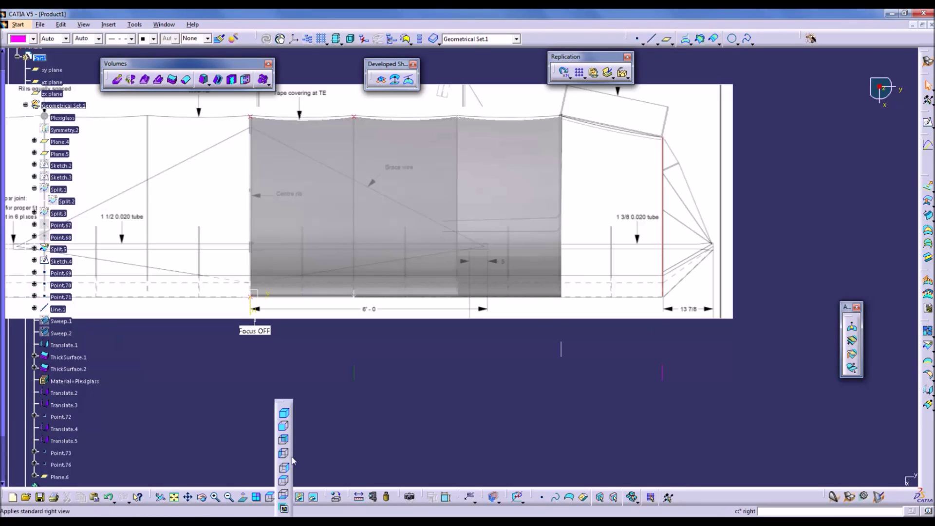
click(285, 414)
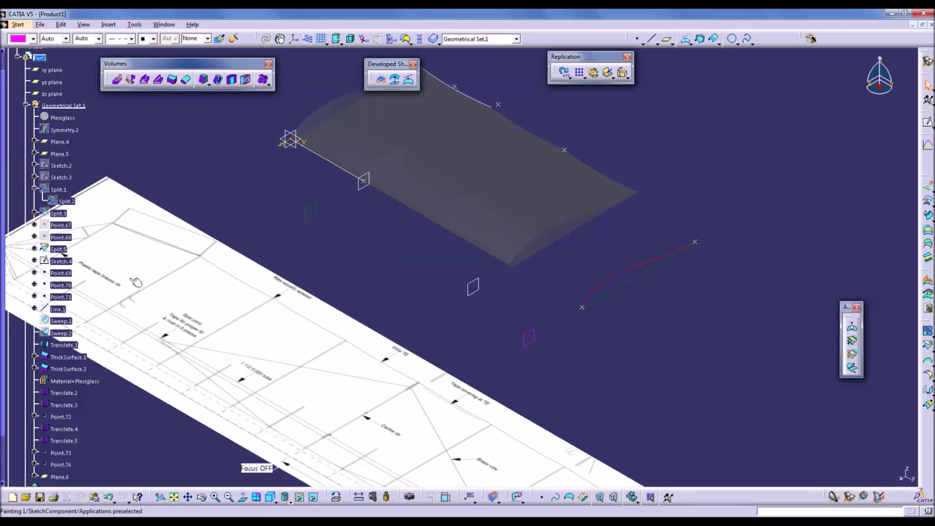
click(56, 190)
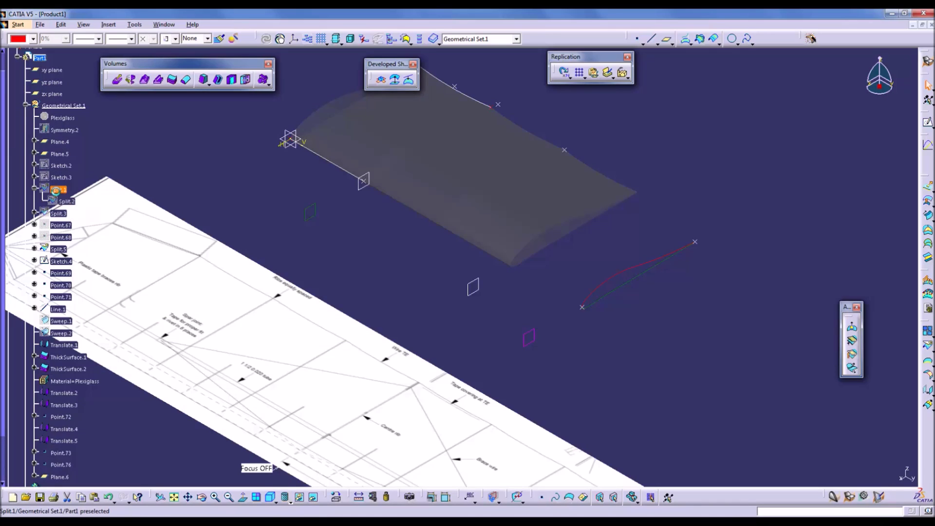
right_click(56, 189)
click(75, 223)
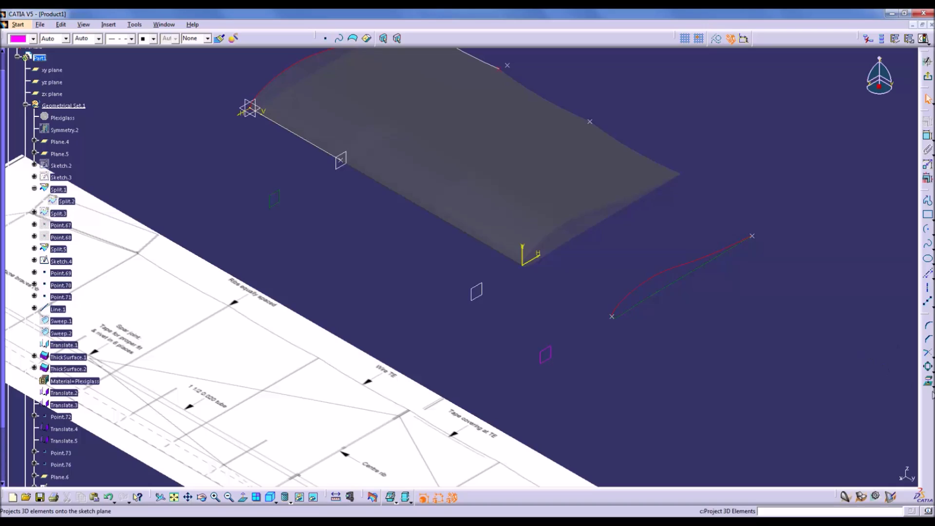
- Intersect the outermost upper skin with the sketch plane at the wing's outer end and finish the sketch
click(928, 382)
click(913, 399)
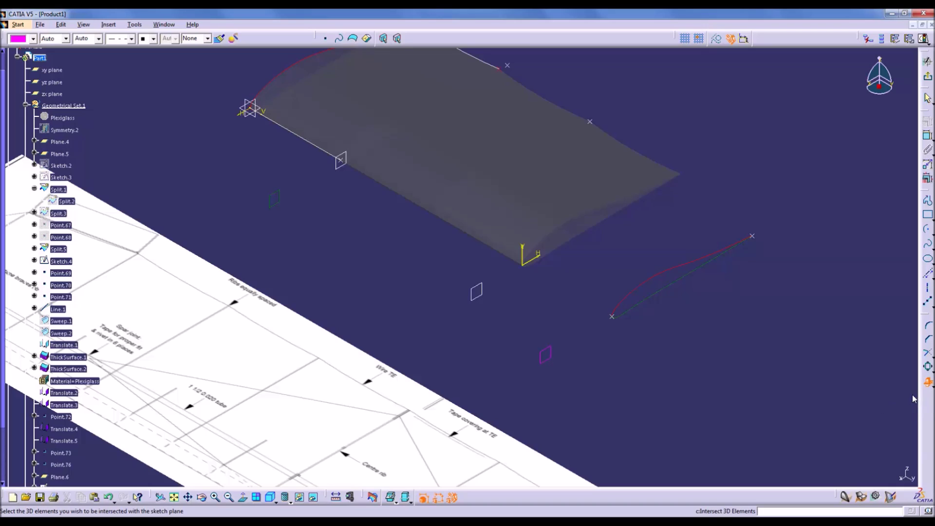
click(565, 230)
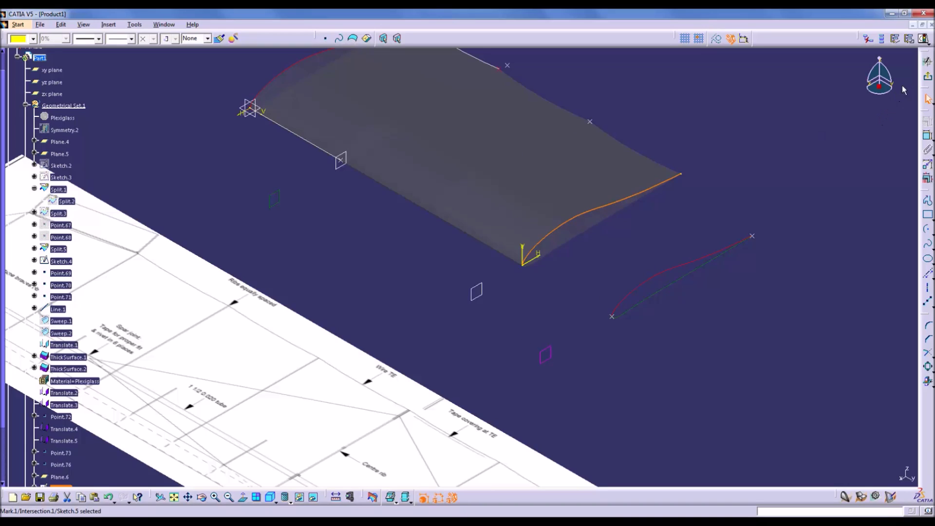
click(927, 77)
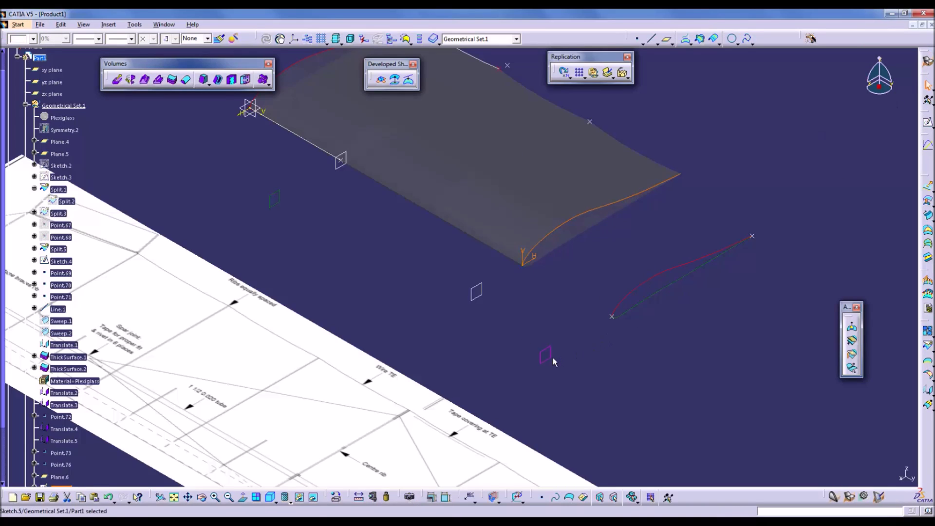
- Create on-curve points at the leading and trailing ends of Sketch.5, each at a curve length ratio of 1, reversing direction for the second
click(636, 38)
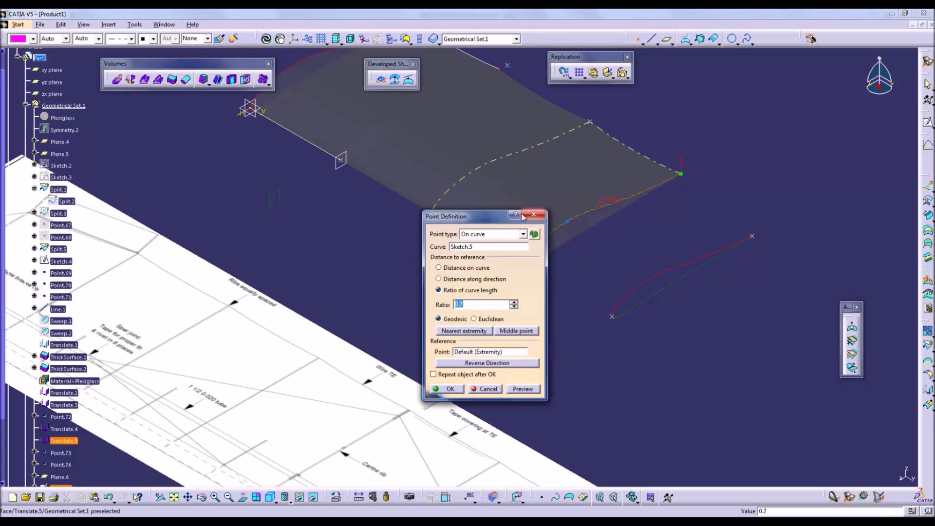
drag(524, 217, 394, 210)
text(1)
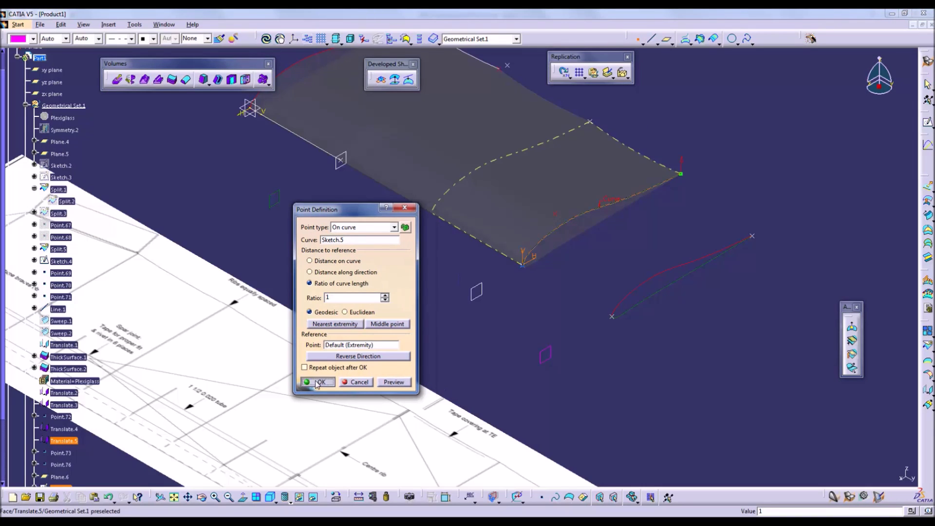
click(317, 383)
click(564, 223)
click(637, 39)
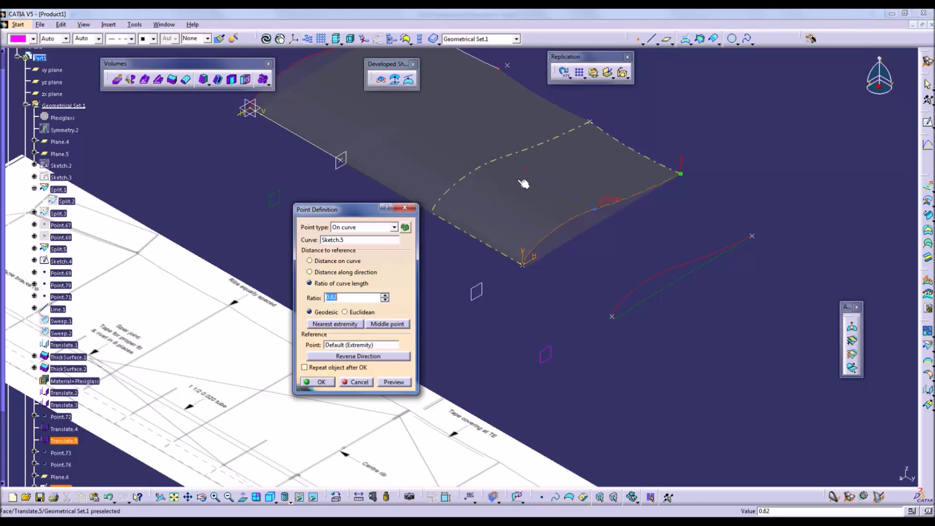
click(334, 324)
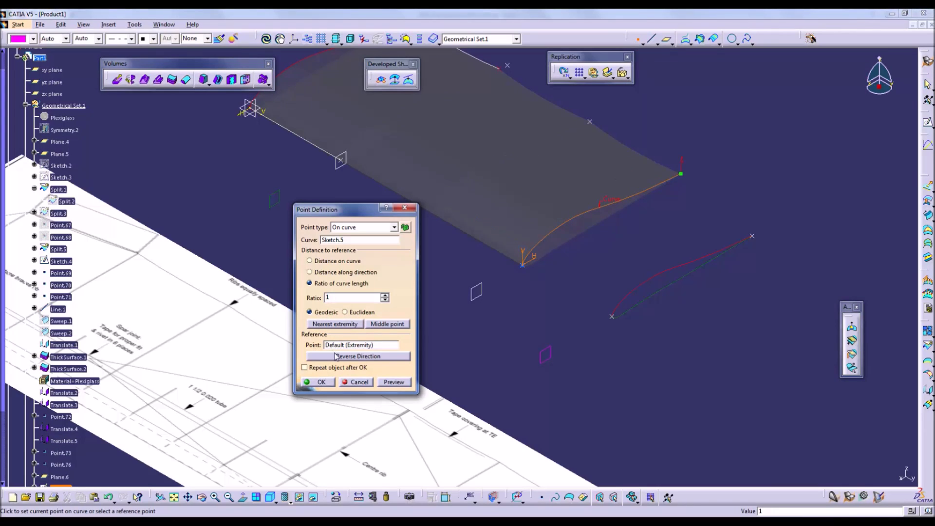
click(325, 383)
- Create point-to-point lines joining Sketch.5's leading and trailing end points to the matching end points Point.76 and Point.73 of the tip airfoil
click(652, 39)
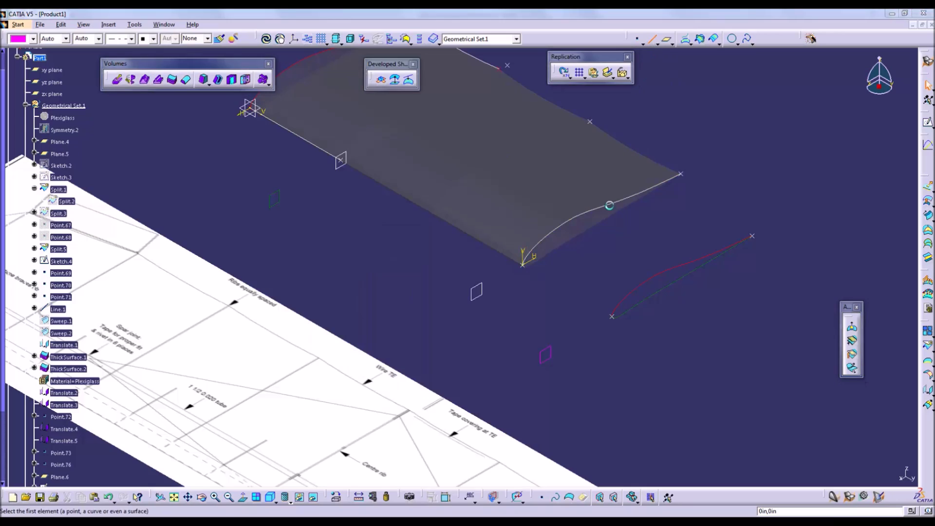
click(522, 264)
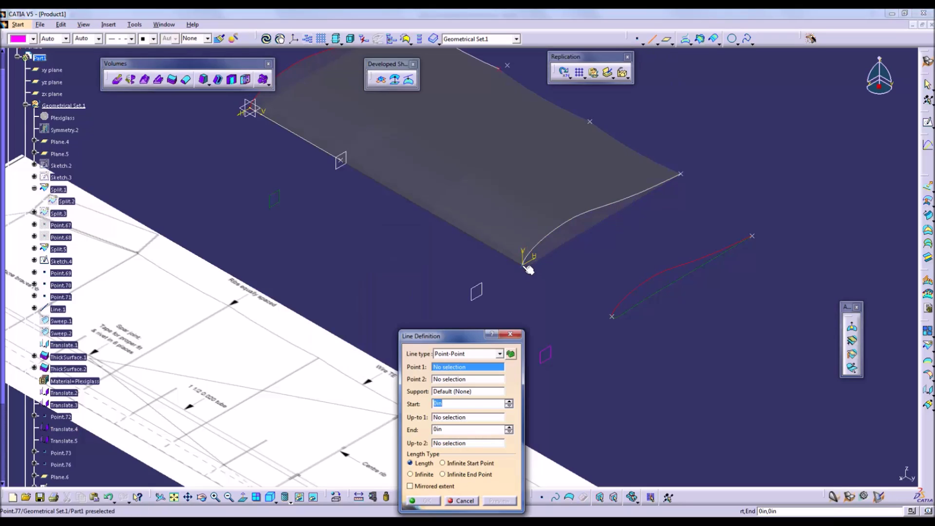
click(612, 316)
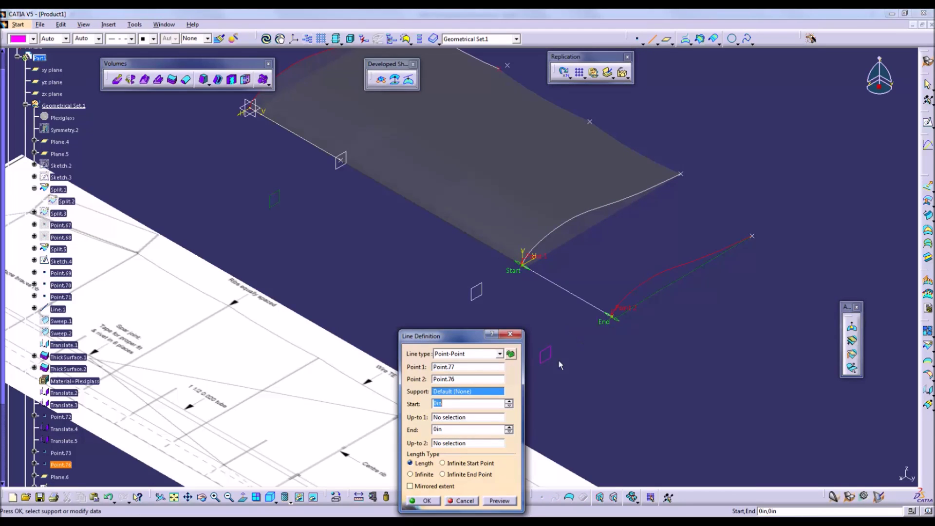
click(425, 501)
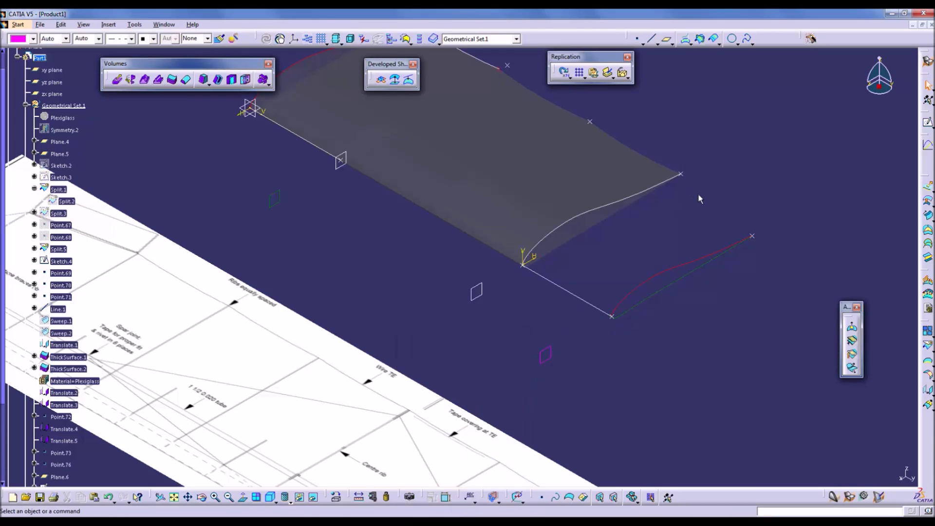
click(652, 39)
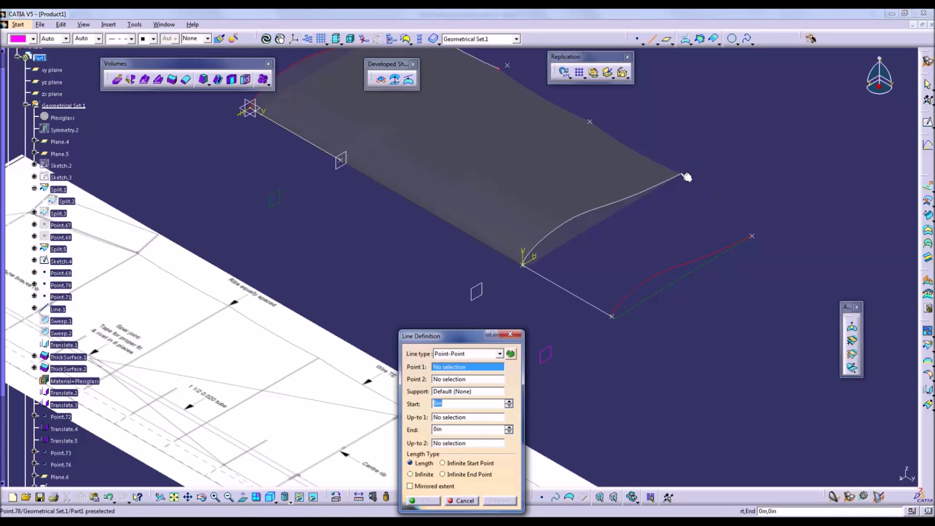
click(682, 175)
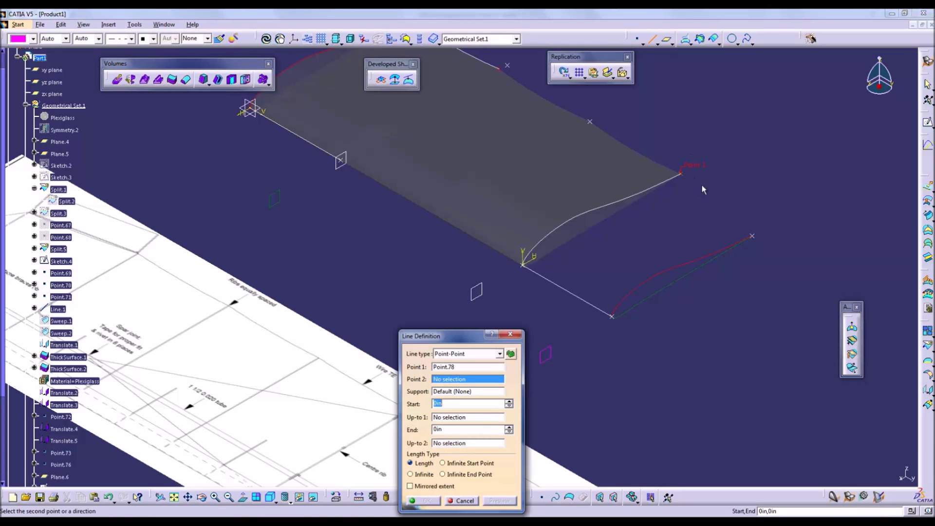
click(753, 235)
click(434, 500)
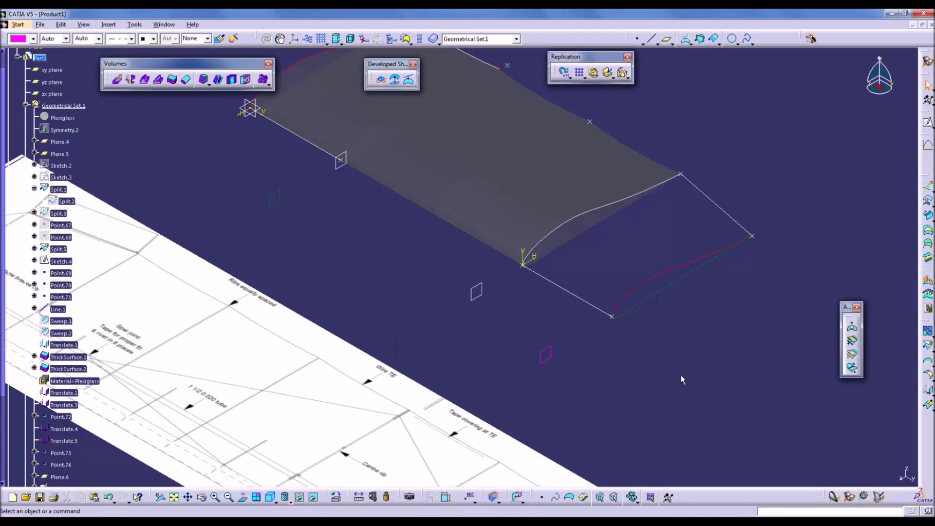
- Create a multi-sections surface through Sketch.5 and Split.6, guided by the leading-edge line Line.4 and the trailing-edge line Line.5
click(928, 244)
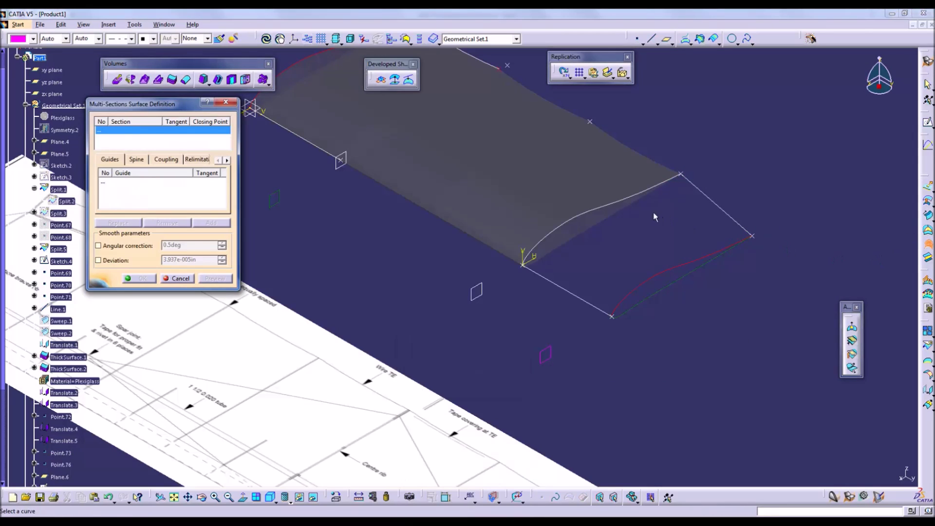
click(616, 202)
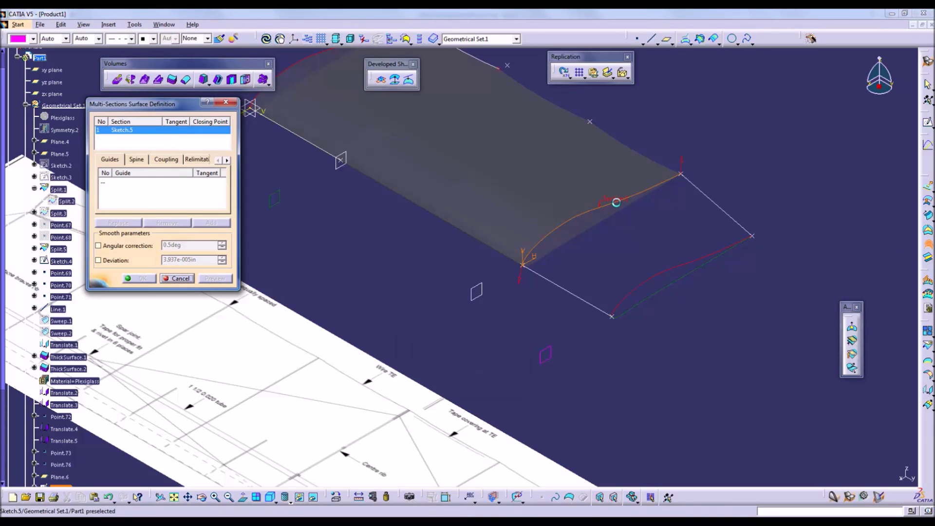
click(663, 271)
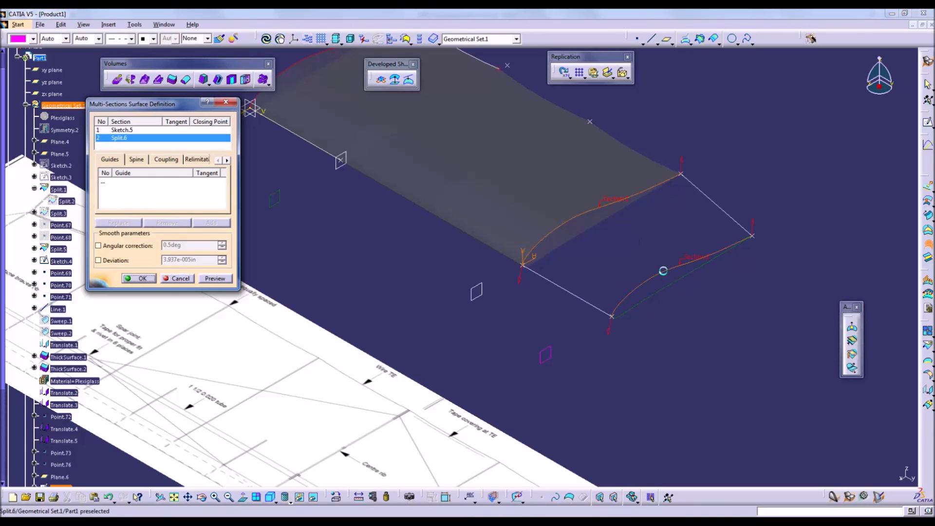
click(175, 183)
click(540, 275)
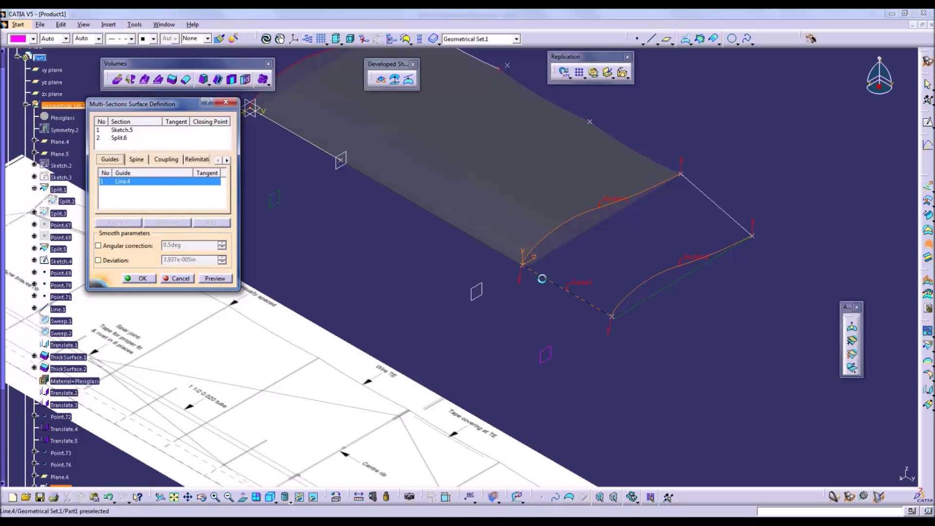
click(716, 201)
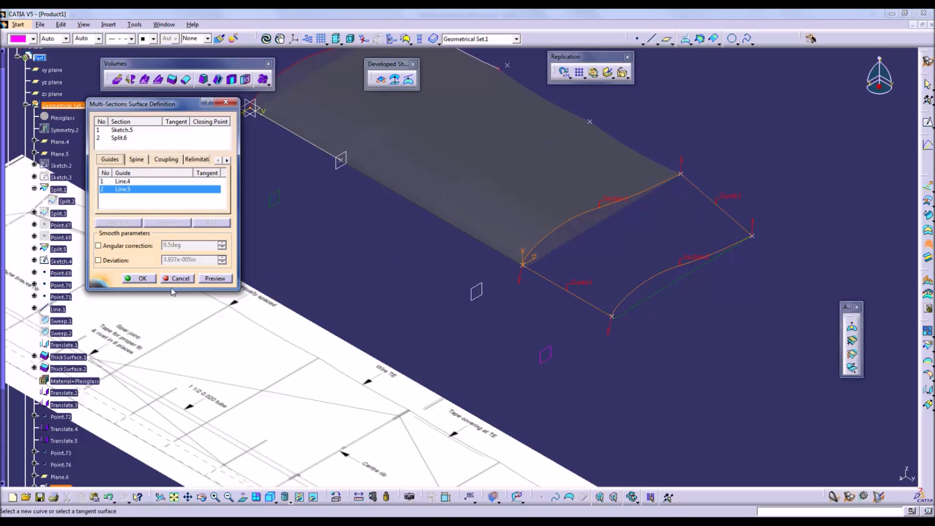
click(208, 278)
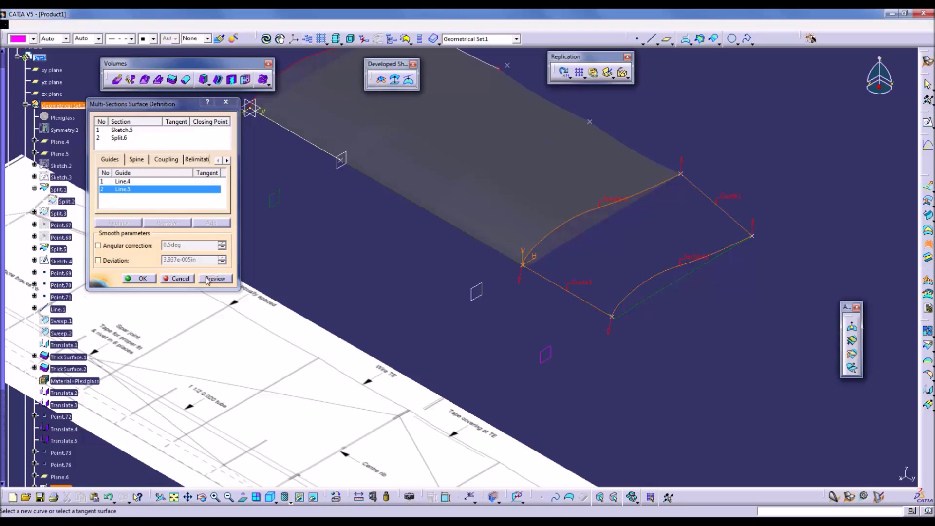
click(142, 279)
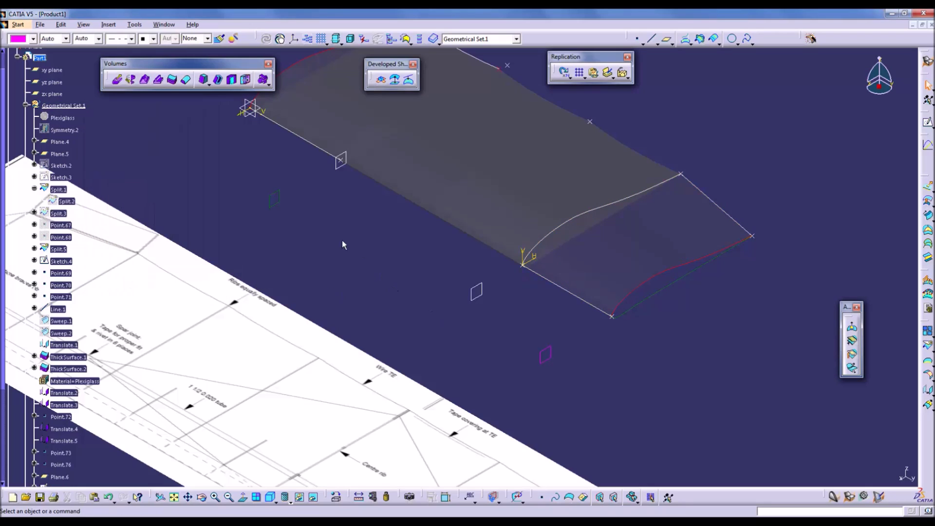
- Hide the section sketch Sketch.5 and both guide lines, Line.4 and Line.5, around the new tip surface
right_click(573, 219)
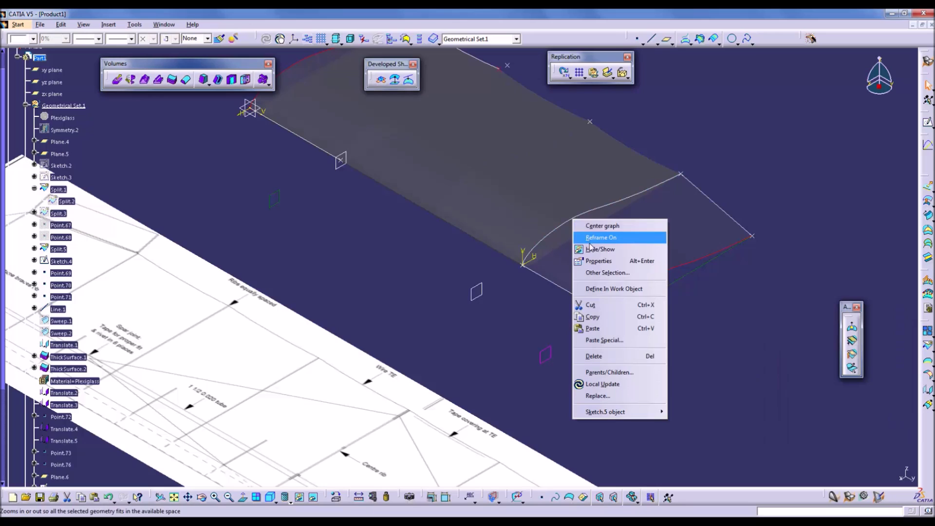
click(591, 250)
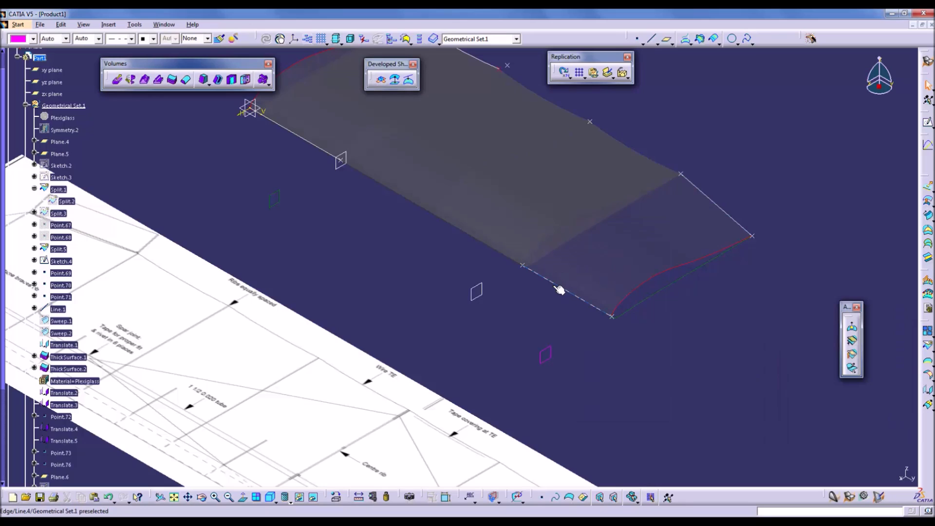
right_click(559, 289)
click(588, 320)
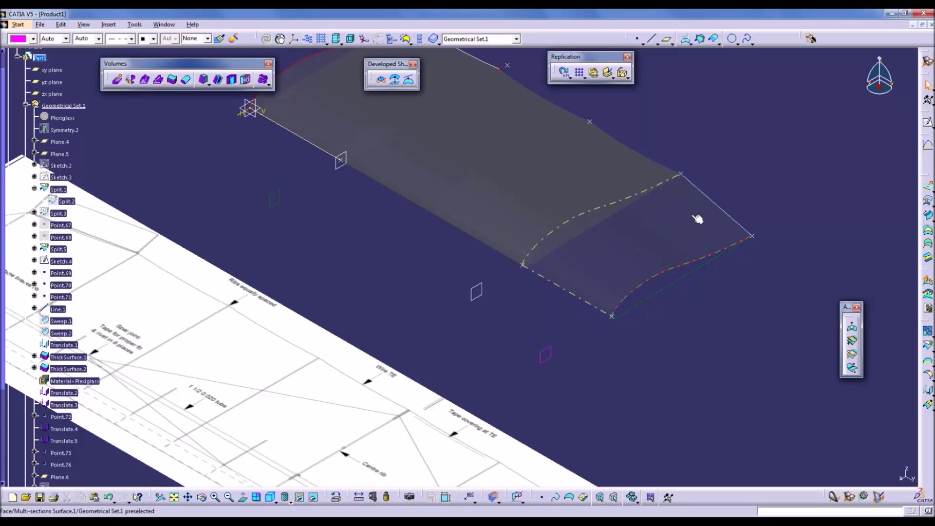
right_click(715, 203)
click(733, 233)
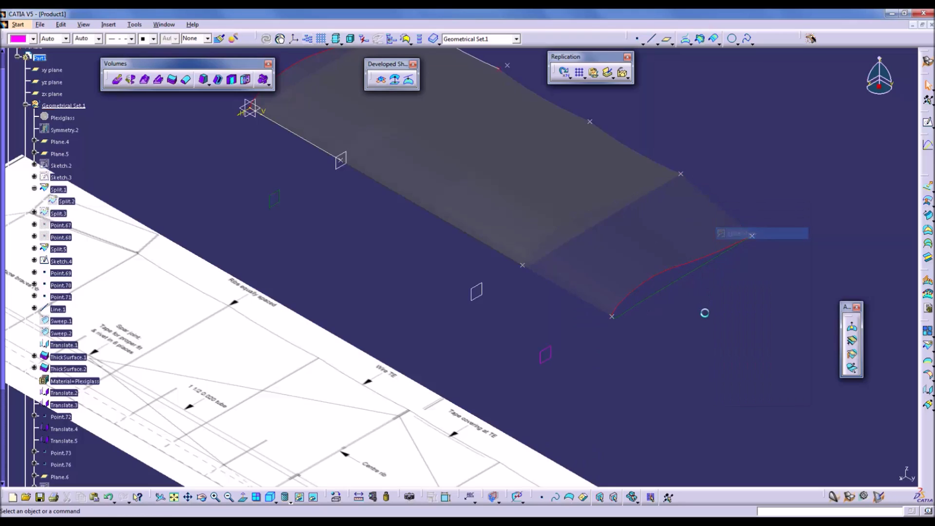